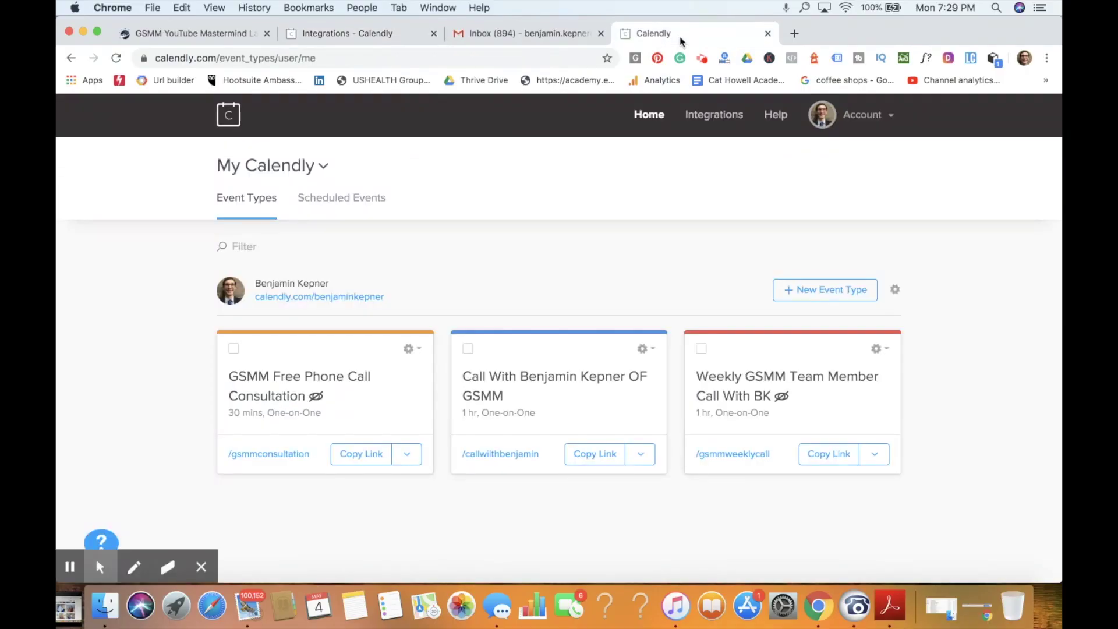
Step: Begin creating a new One-on-One event type
click(201, 568)
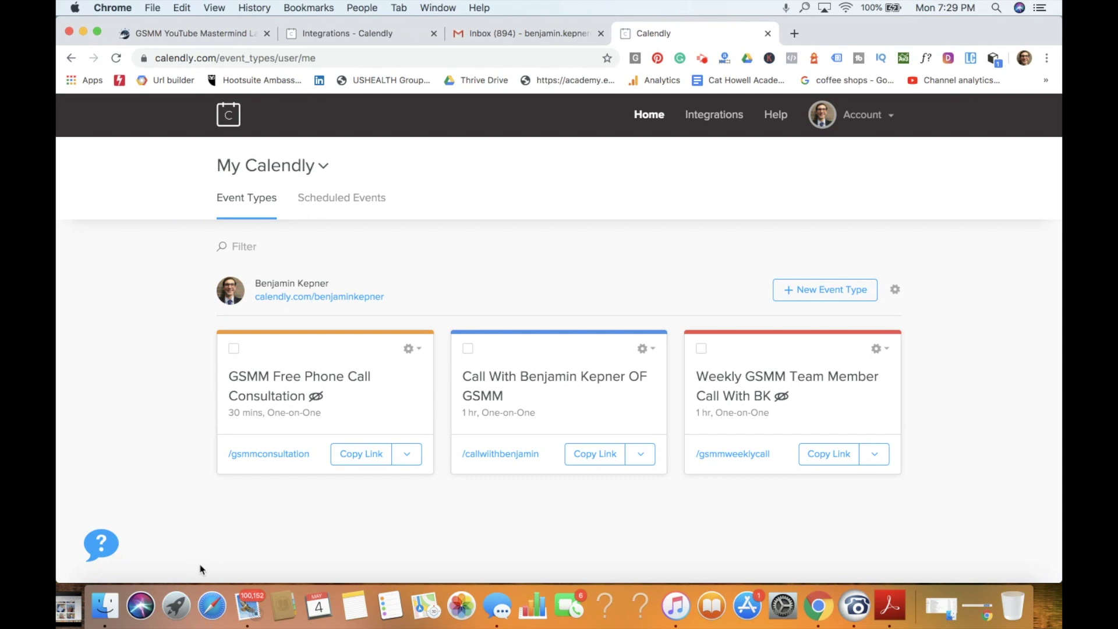
click(834, 289)
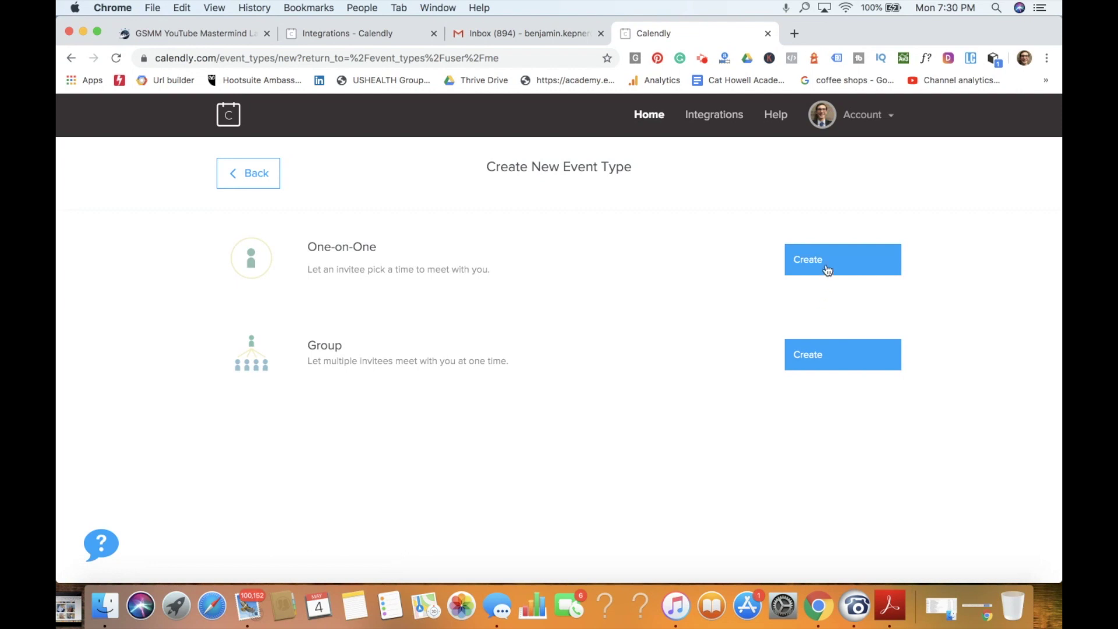
click(828, 271)
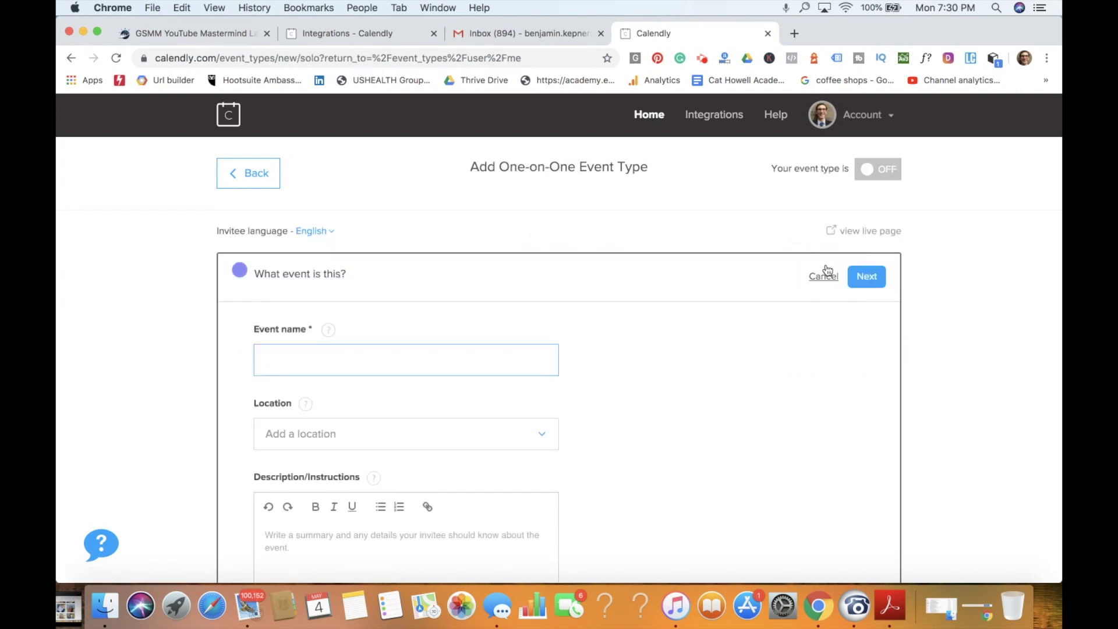
Step: Abandon the new event, open the GSMM consultation settings, and view the YouTube Mastermind landing page
click(258, 168)
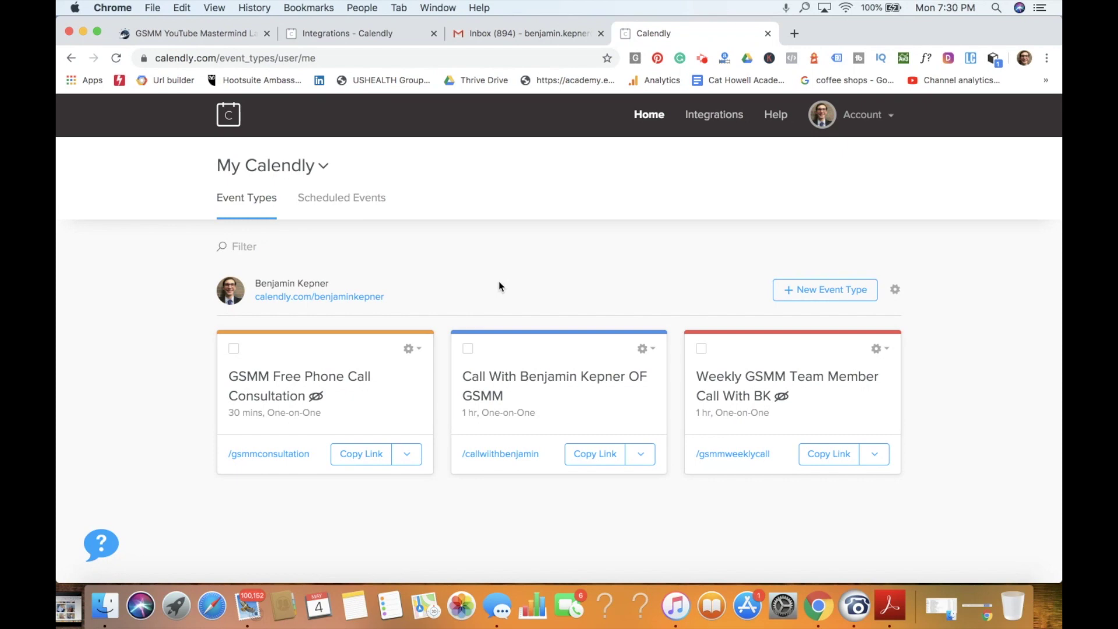
click(365, 375)
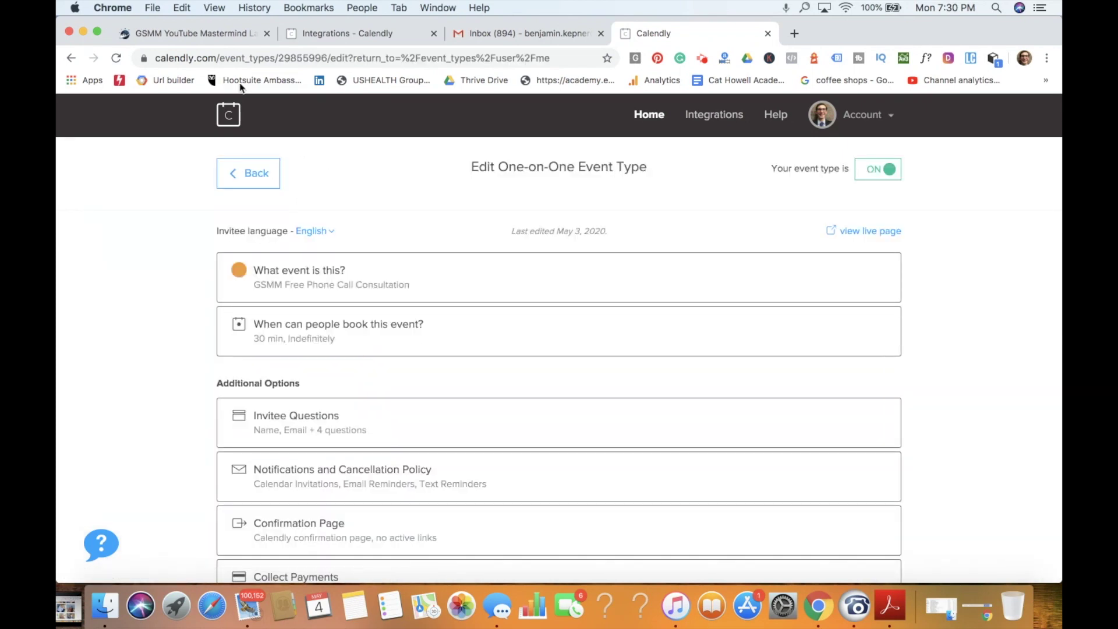
click(217, 35)
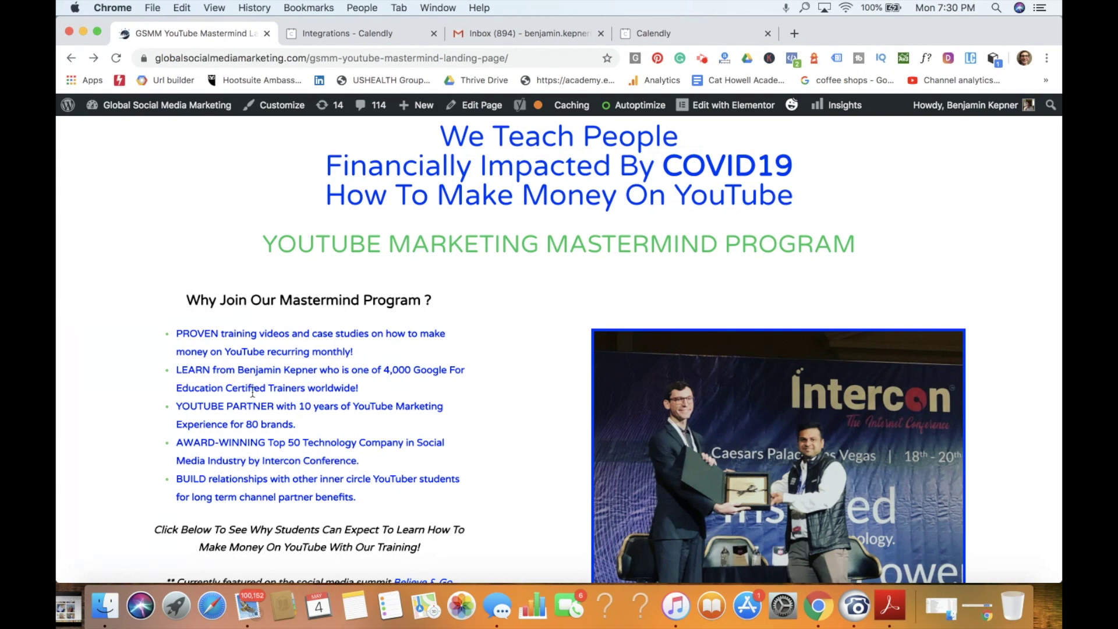
Step: Open the free consultation sign-up form from the YouTube Mastermind landing page
scroll(322, 428, down, 5)
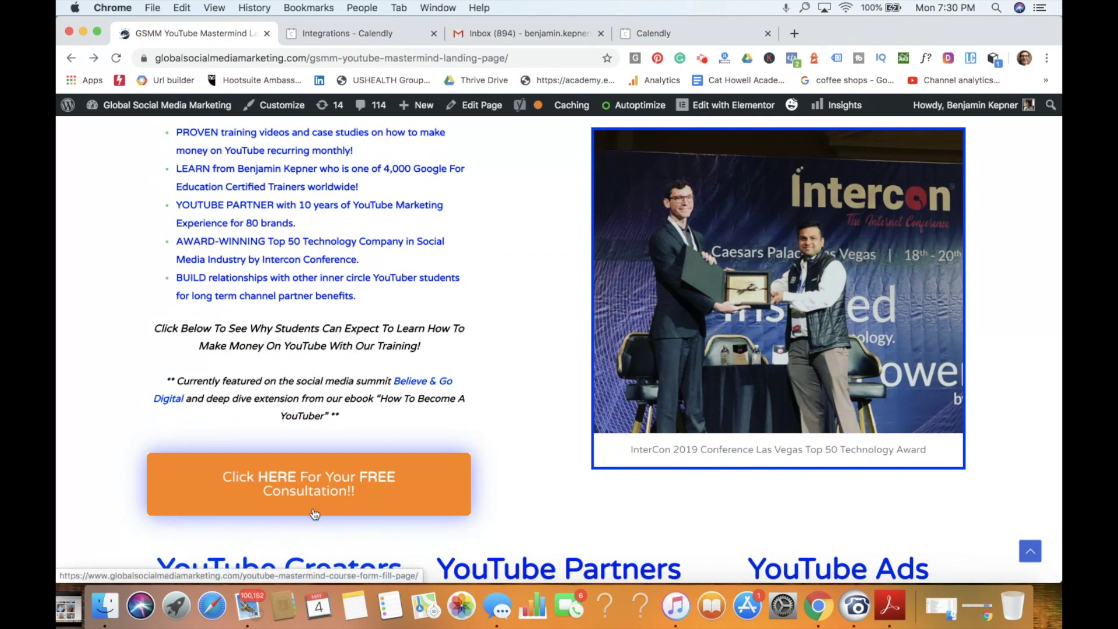
click(343, 495)
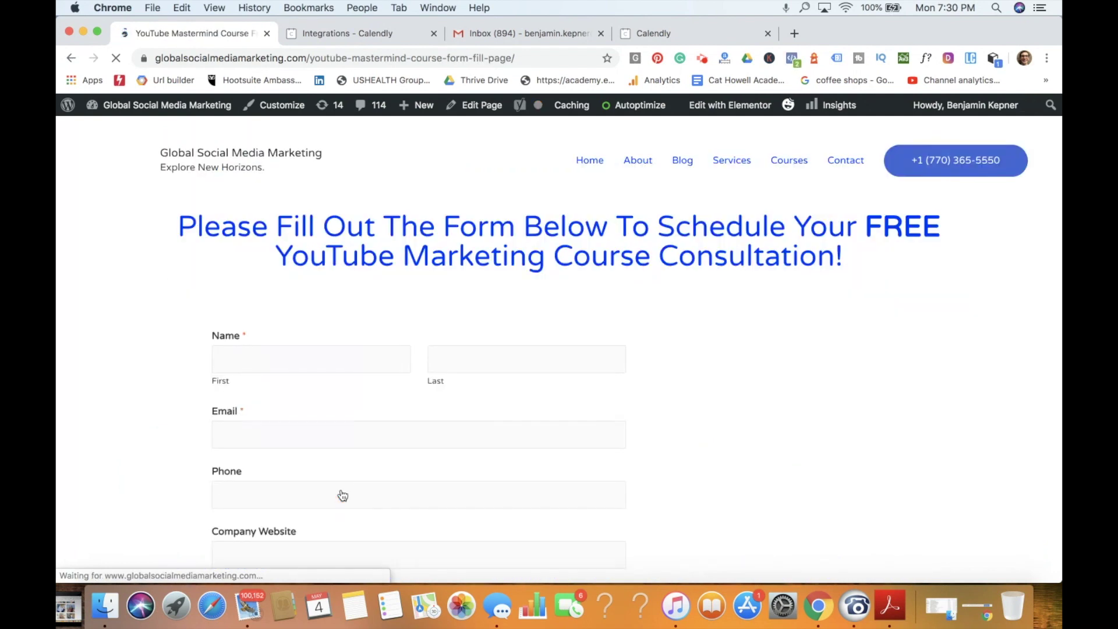
scroll(382, 390, down, 3)
scroll(383, 392, up, 1)
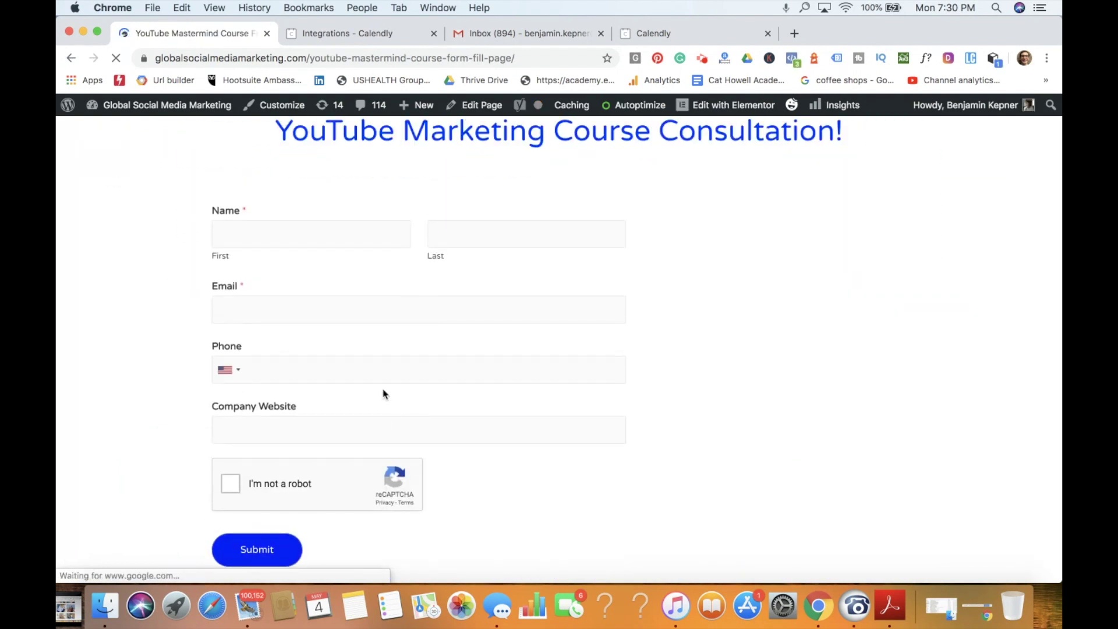
click(350, 233)
text(Benjamin)
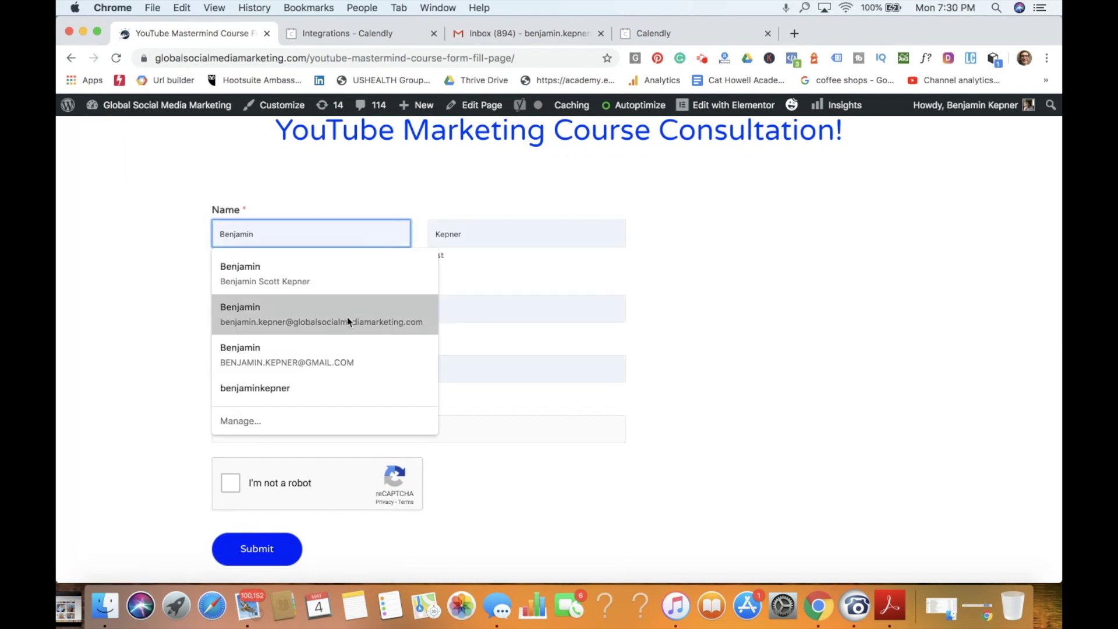
click(347, 317)
click(298, 429)
text(www.gl)
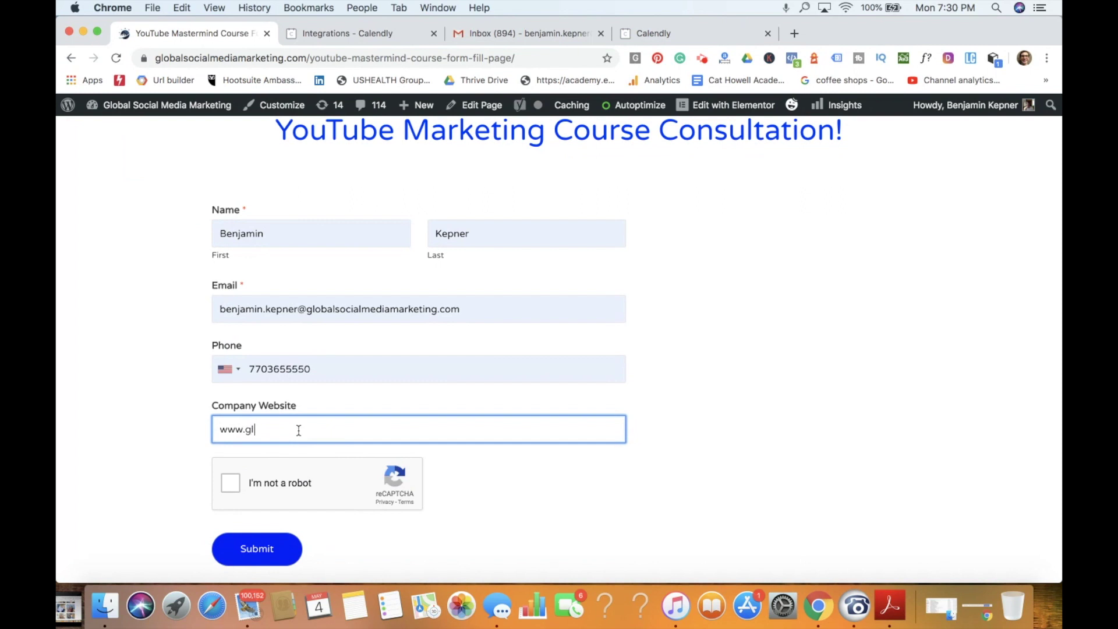
text(obalsocialmediamarketing.com)
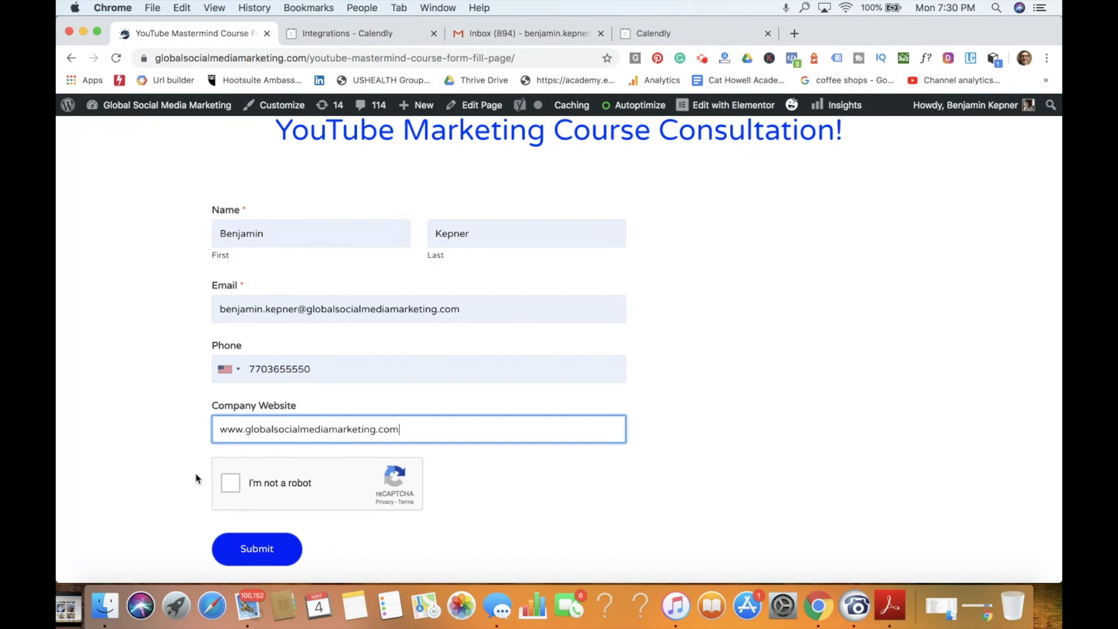
click(233, 484)
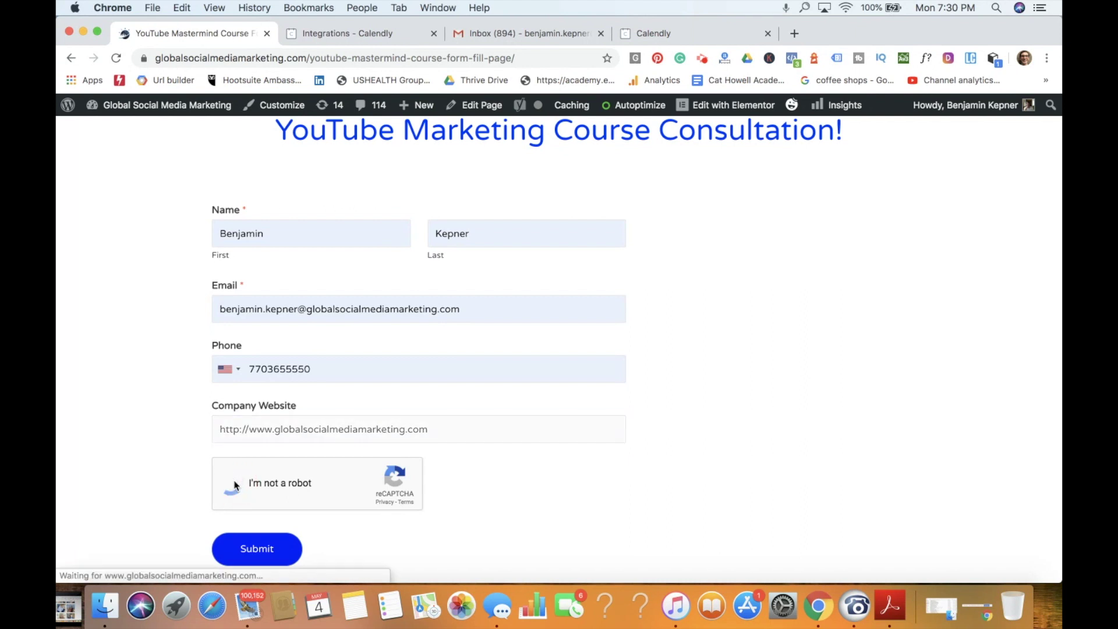
click(264, 545)
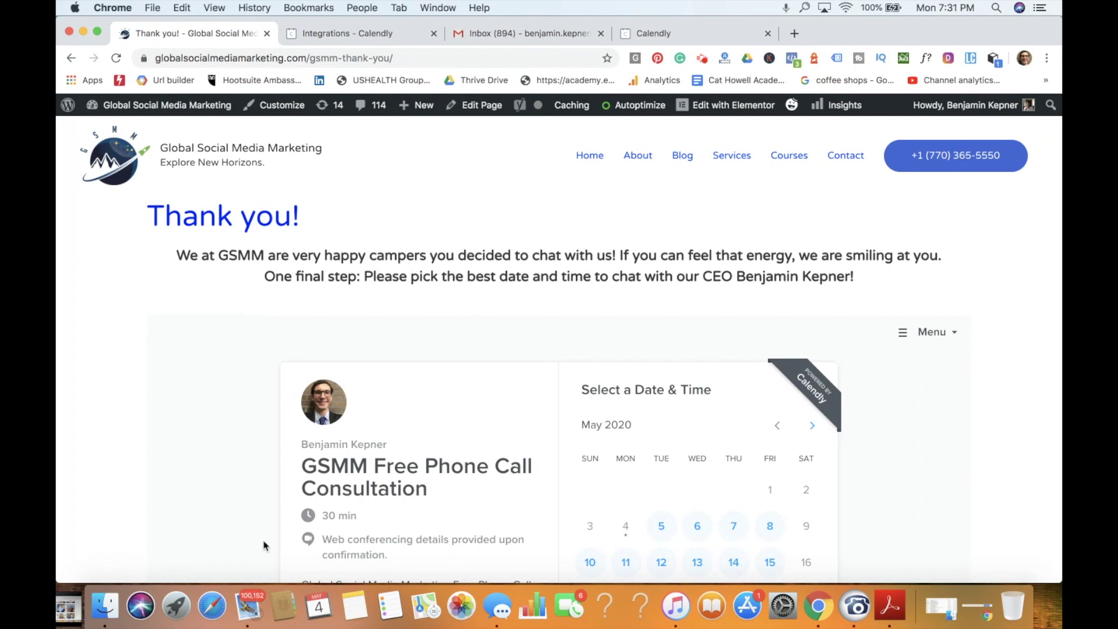
Step: Check May 6's open times in the embedded scheduler, then return to the Calendly event settings
scroll(316, 441, down, 3)
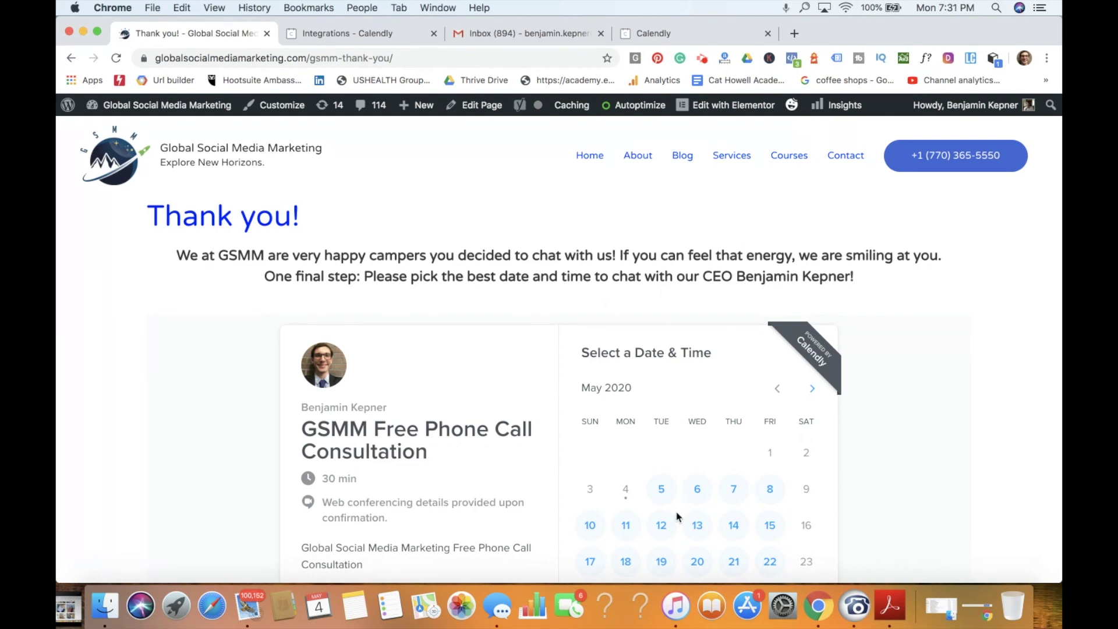
scroll(678, 516, down, 2)
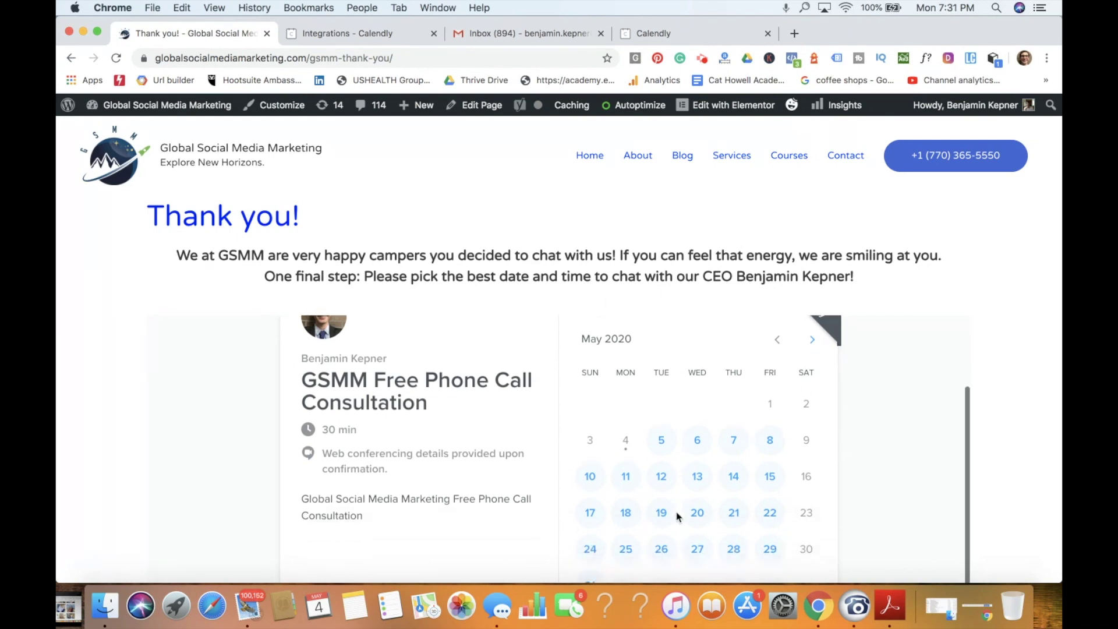
click(696, 442)
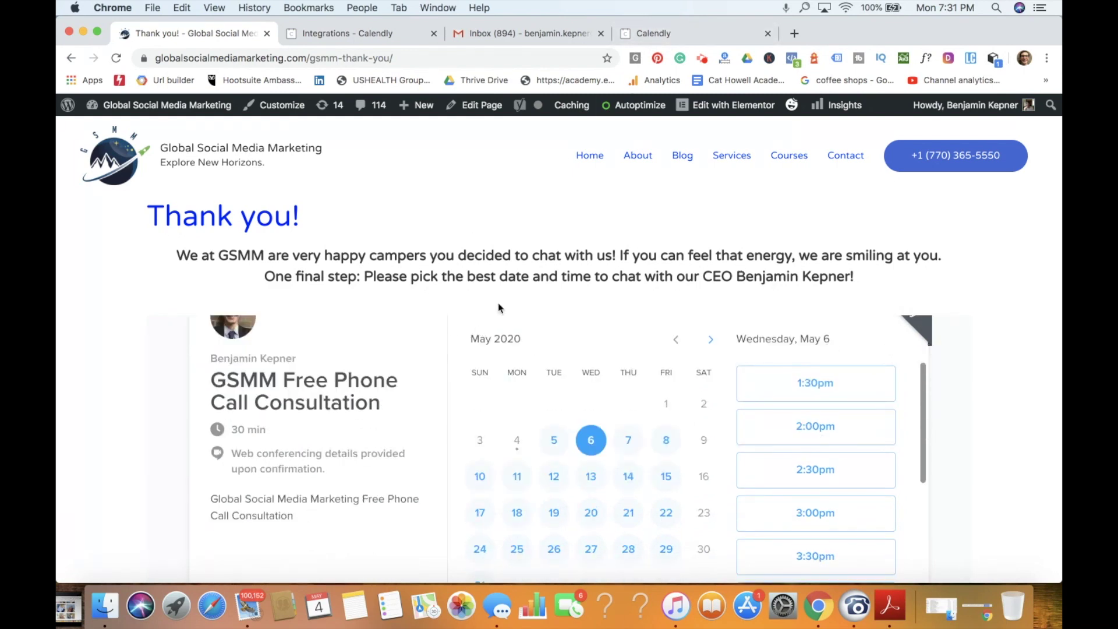
click(680, 38)
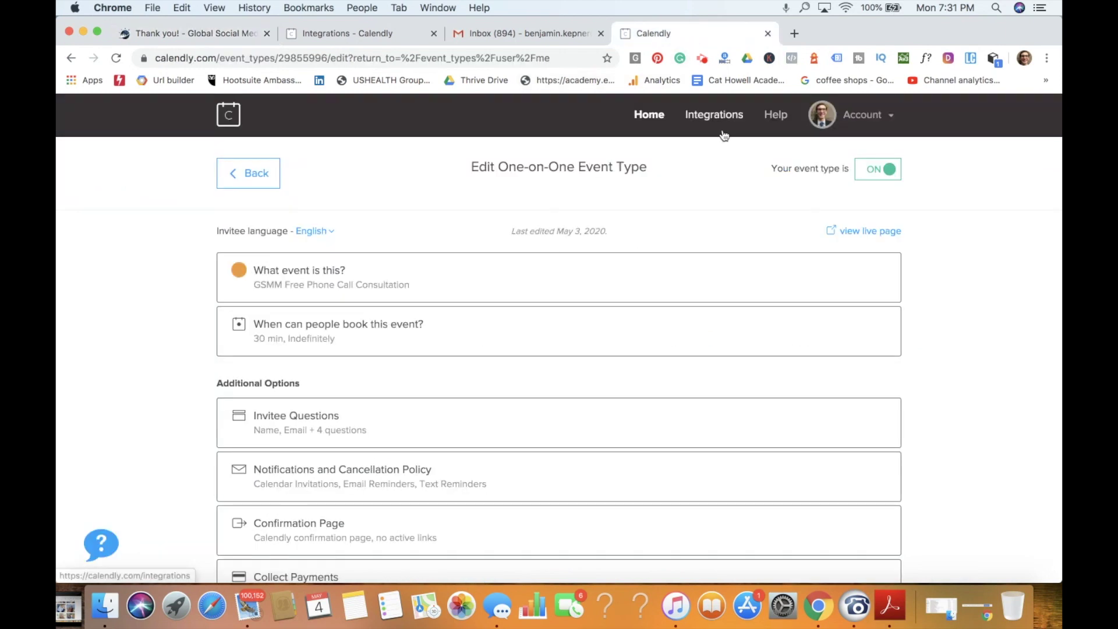
Step: Expand the event details and review the name, description and event link fields
click(370, 274)
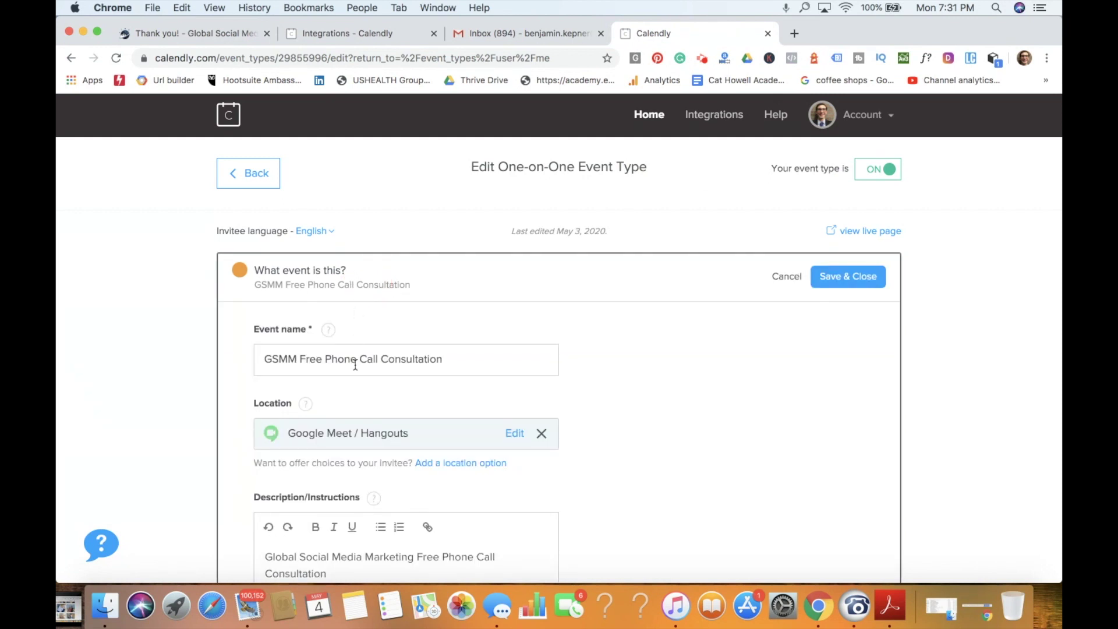
scroll(355, 365, down, 3)
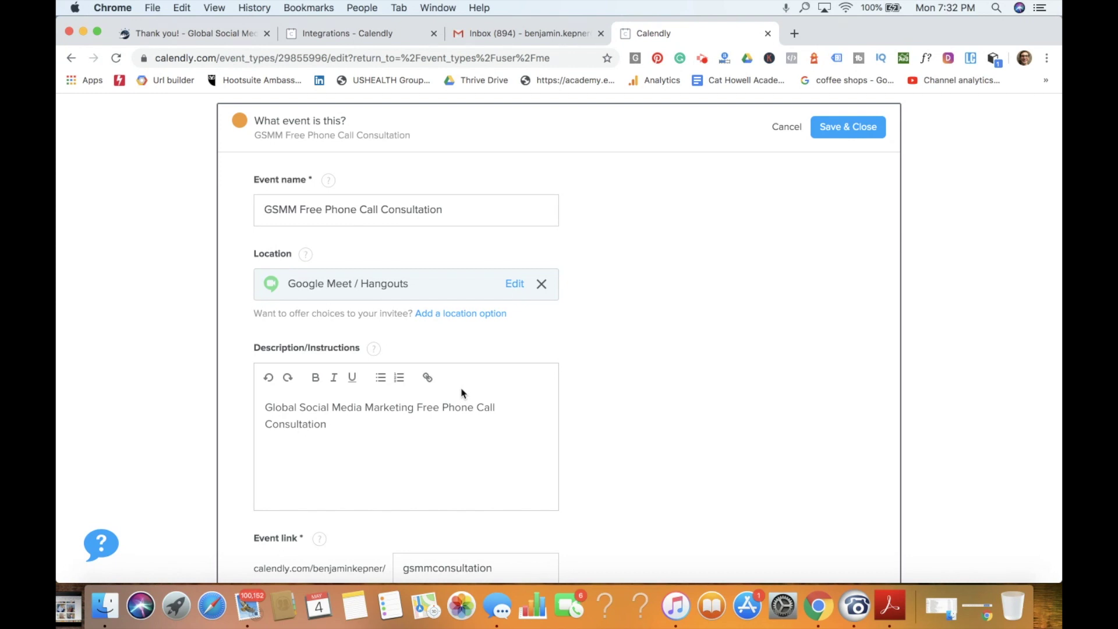
scroll(633, 331, down, 5)
click(366, 288)
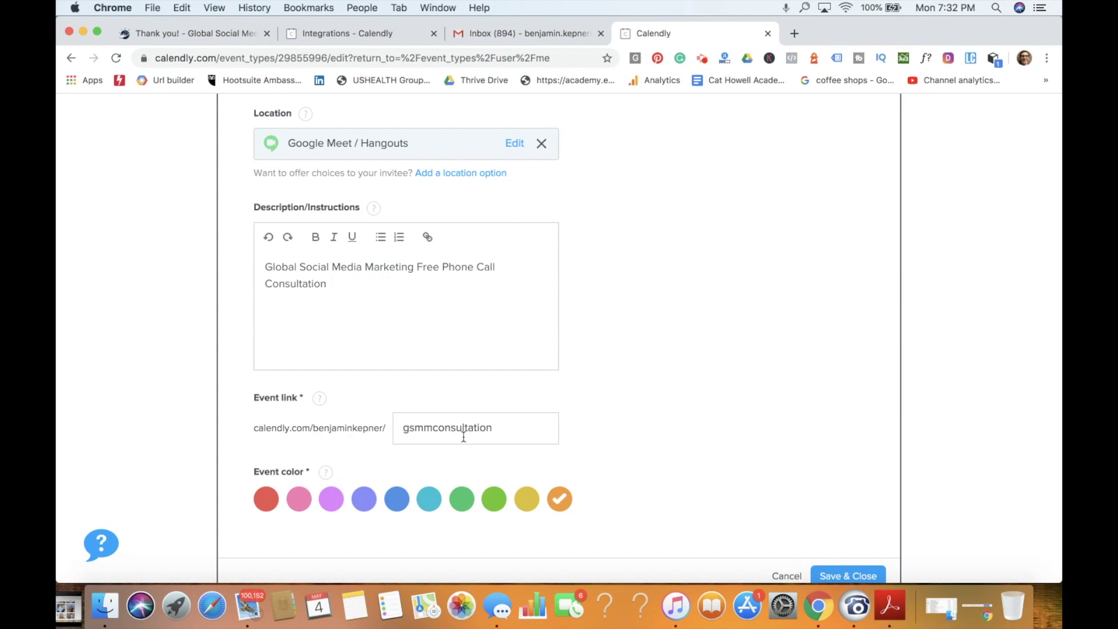
scroll(464, 436, down, 2)
click(516, 357)
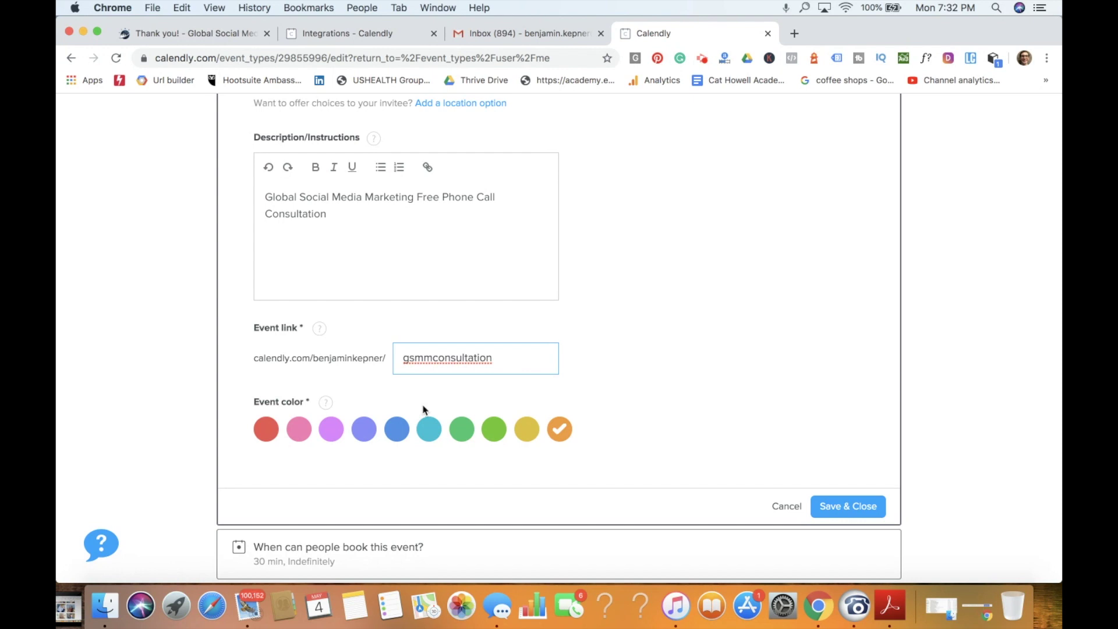
Step: Change the event colour from orange to lime green and save the details
click(502, 434)
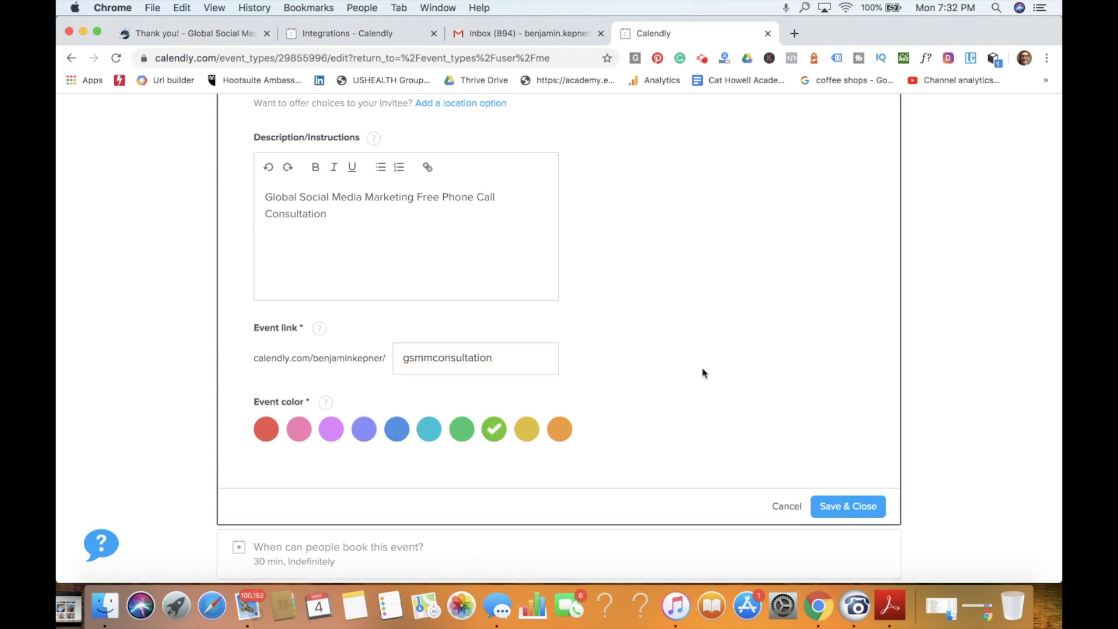
scroll(711, 372, down, 3)
click(857, 385)
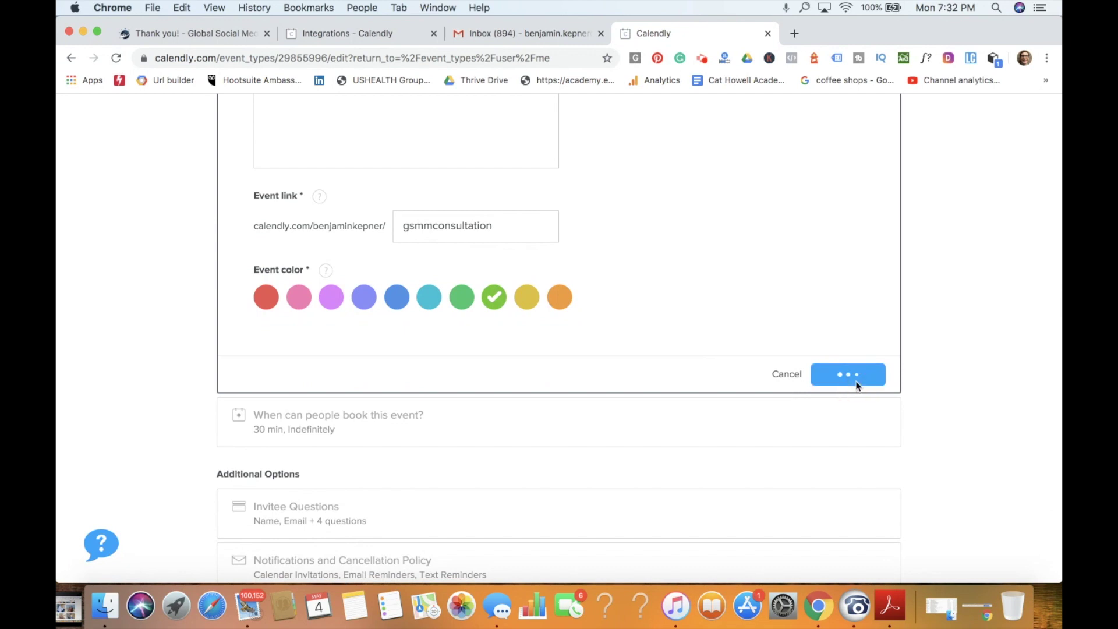
Step: Expand the booking settings and review the 30 min duration, indefinite date range and weekly hours
click(486, 261)
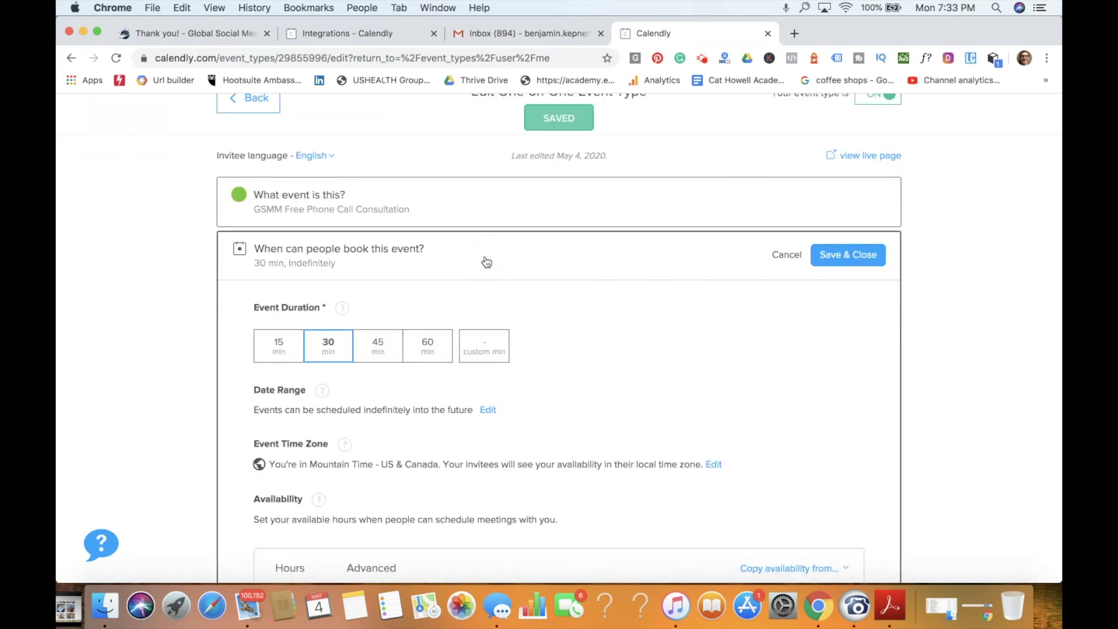
scroll(486, 261, down, 4)
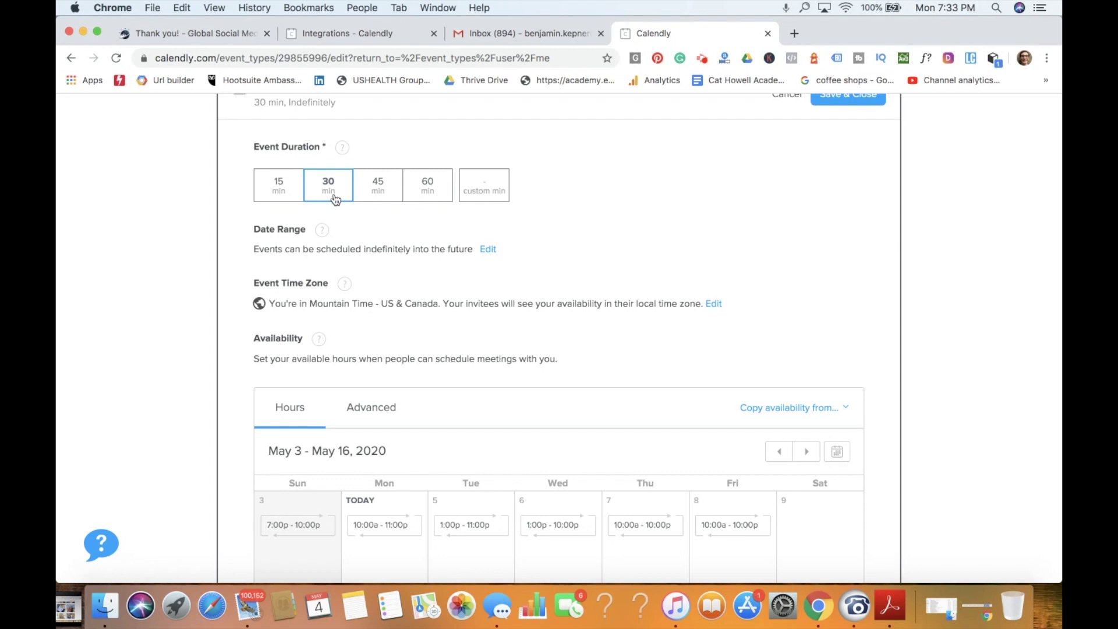
scroll(334, 198, down, 2)
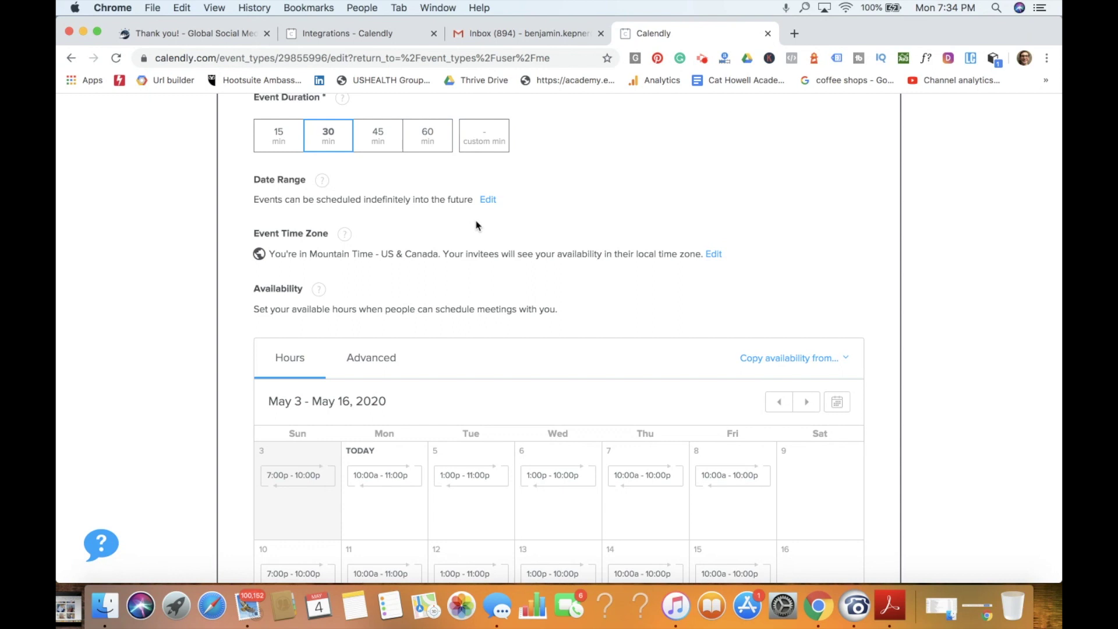
Step: Try limiting the date range to a fixed range starting May 13
click(488, 200)
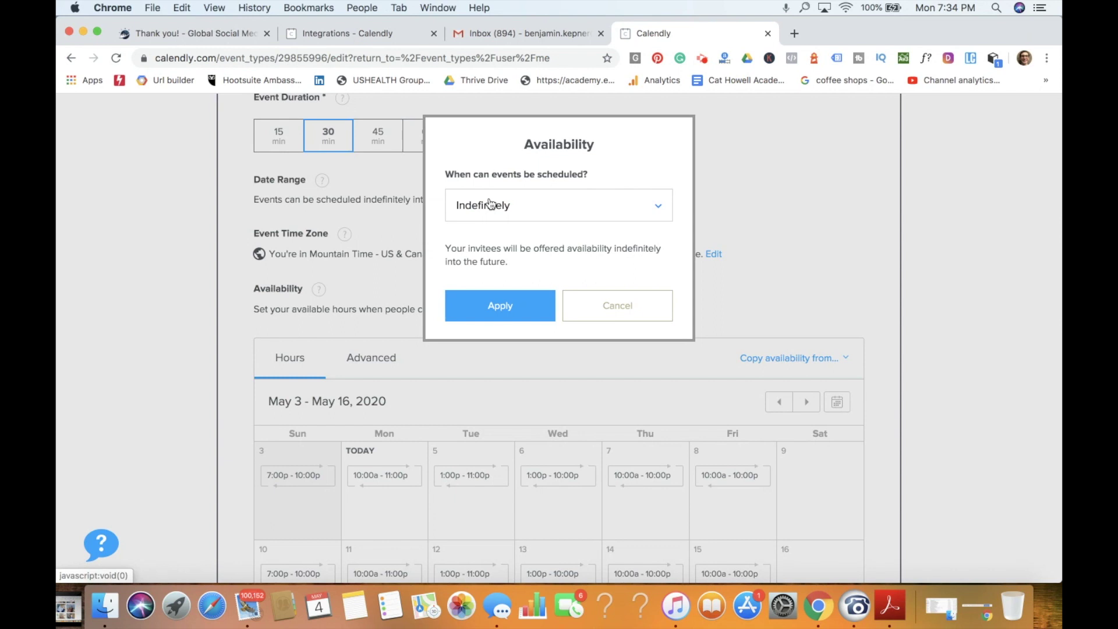
click(490, 204)
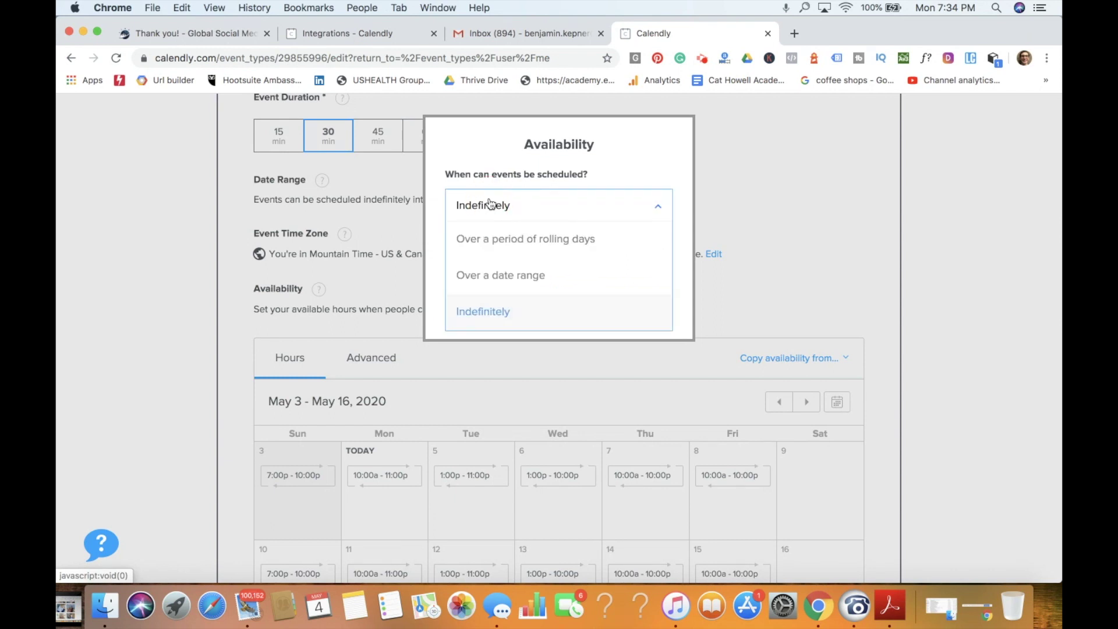
click(497, 276)
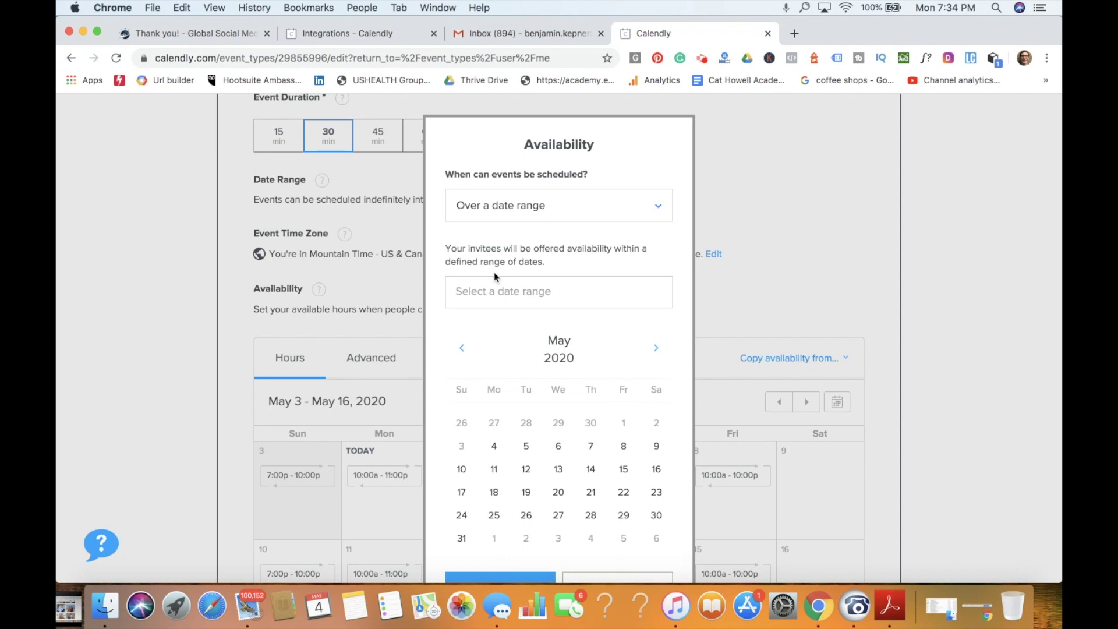
click(559, 472)
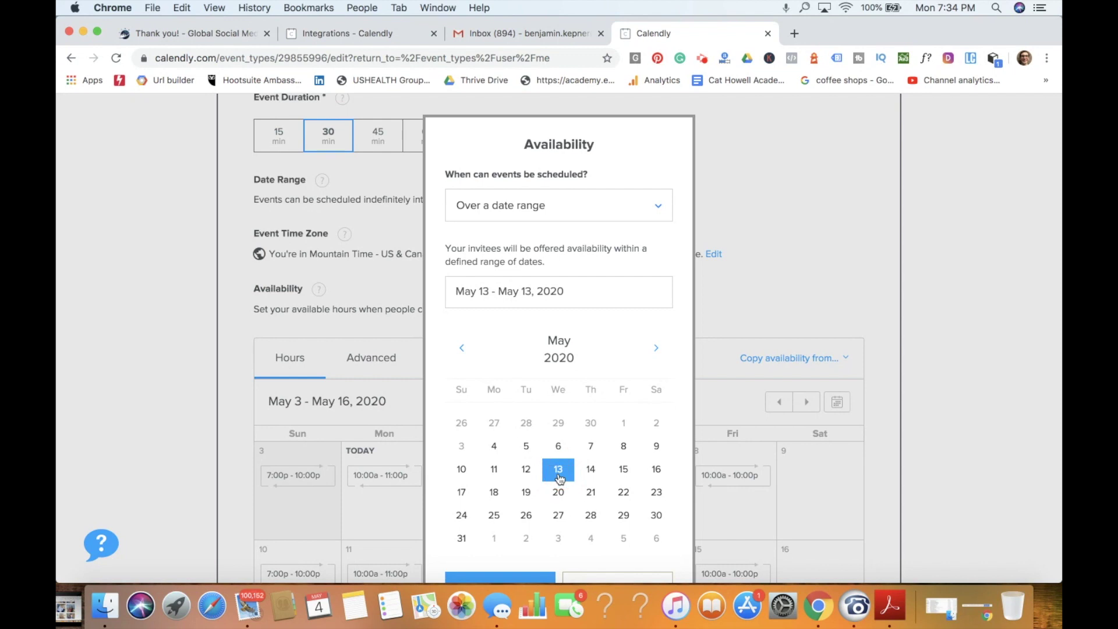
Step: Switch the date range to a rolling period of 14 days and apply it
click(595, 205)
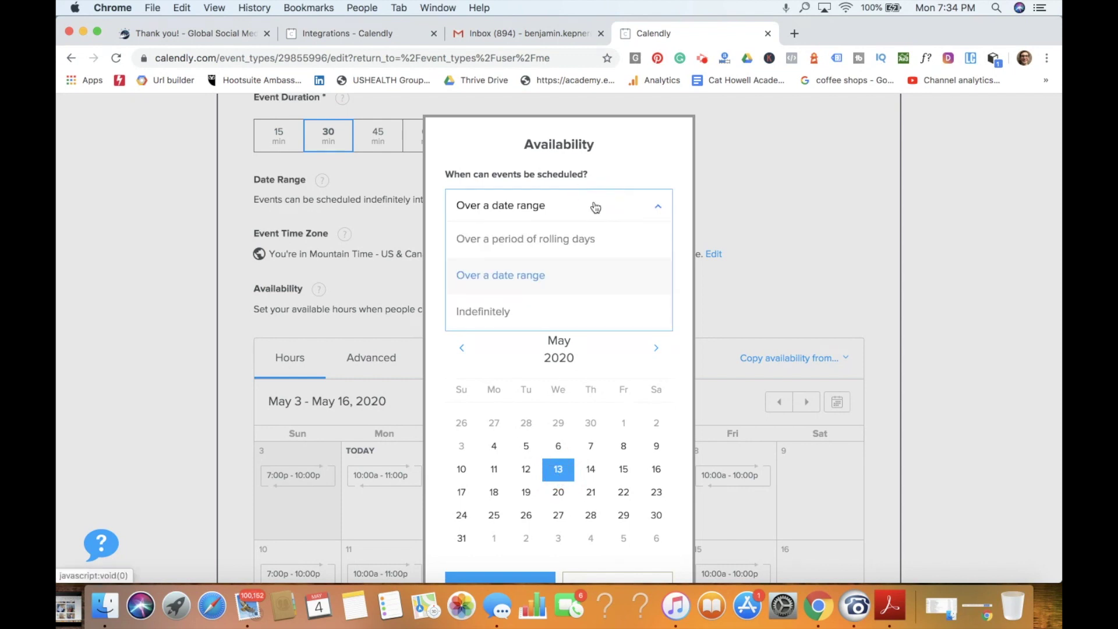
click(589, 241)
click(482, 282)
double_click(482, 282)
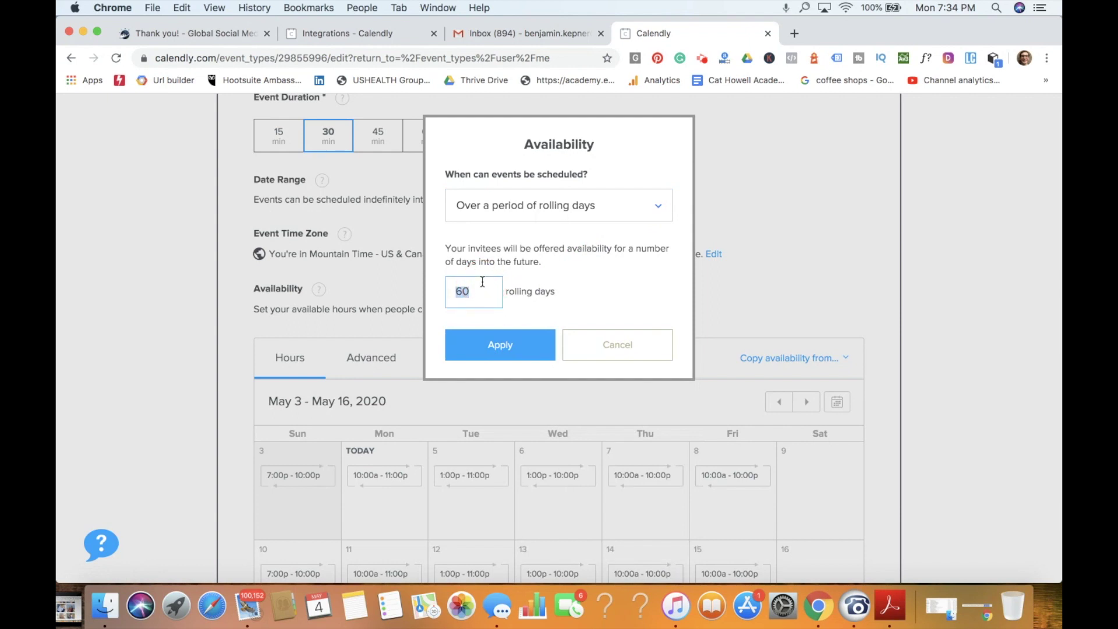
text(14)
click(501, 343)
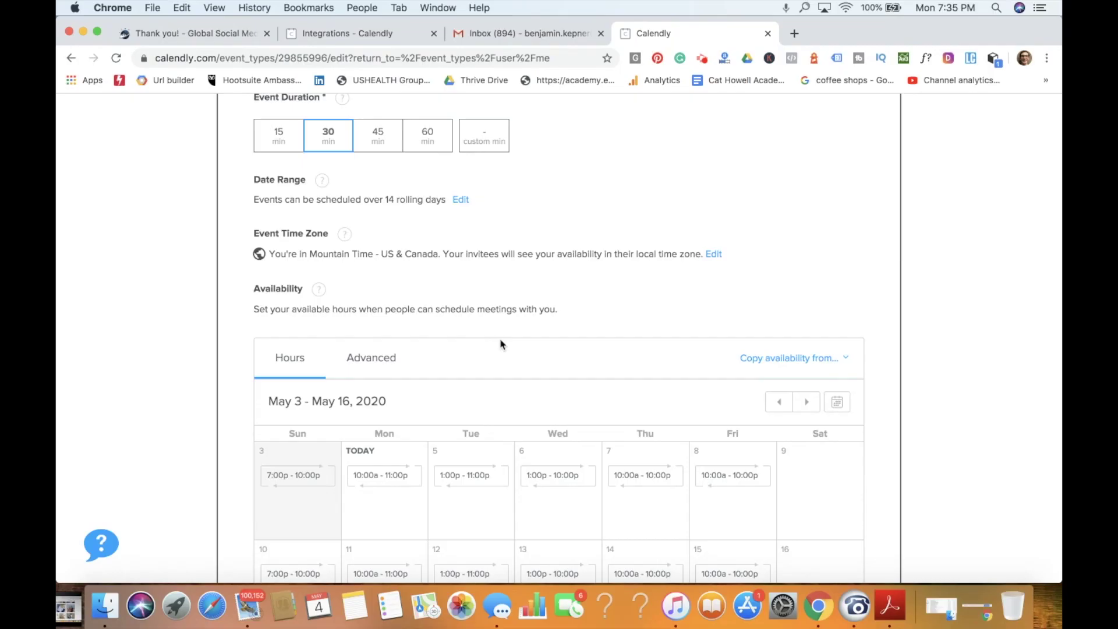
scroll(499, 342, down, 3)
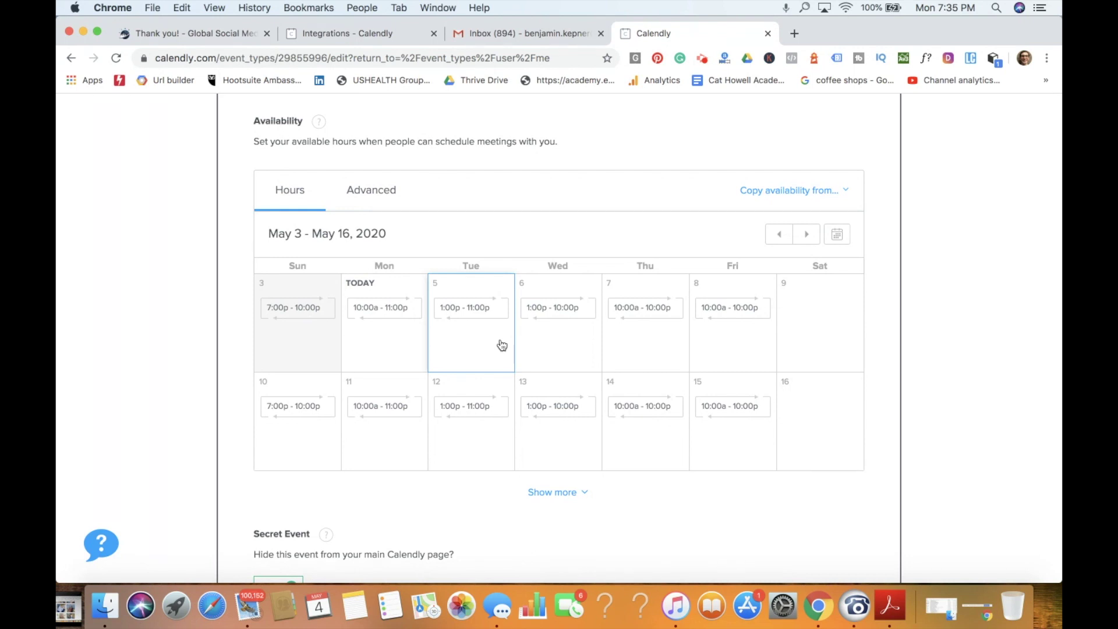
Step: Open Monday May 4's availability, currently 10:00 am to 11:00 pm, for editing
scroll(501, 344, down, 3)
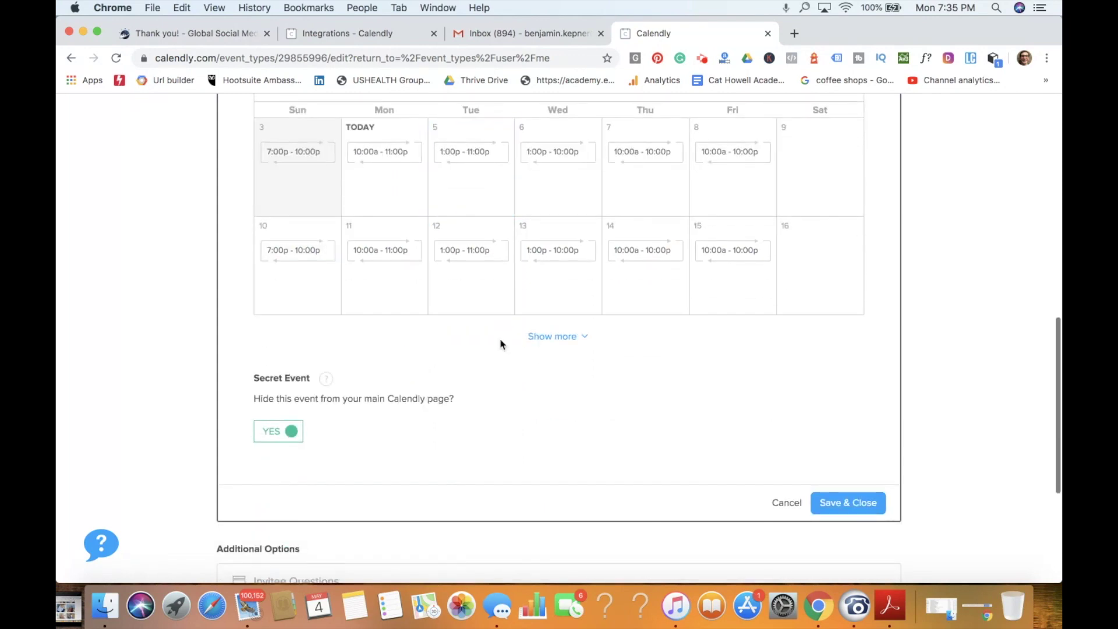
scroll(501, 344, up, 4)
scroll(501, 344, up, 3)
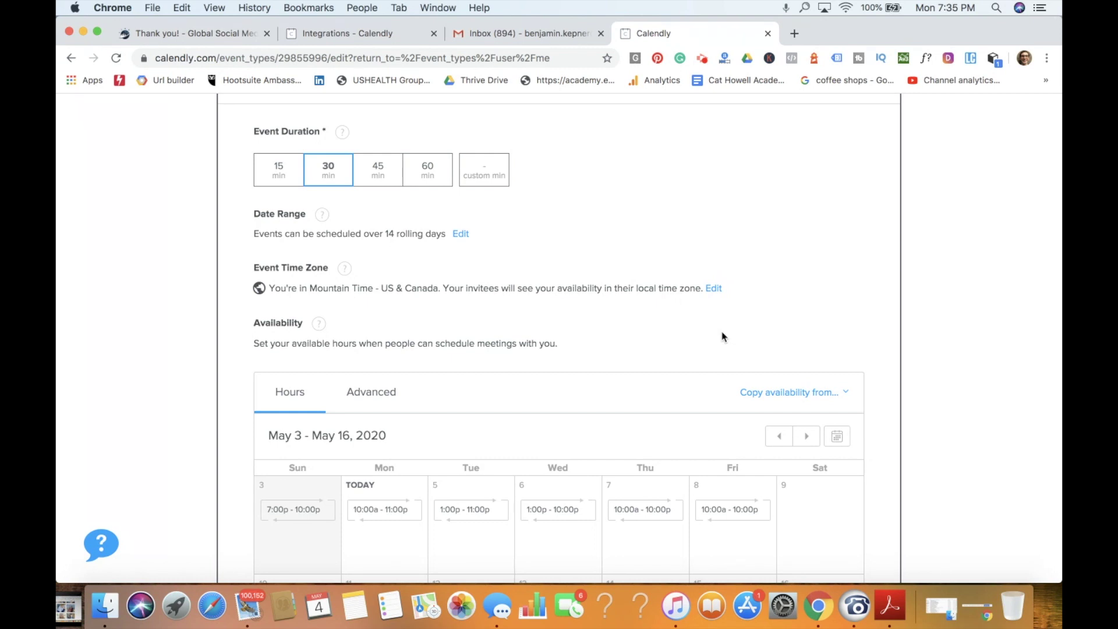
scroll(722, 336, down, 3)
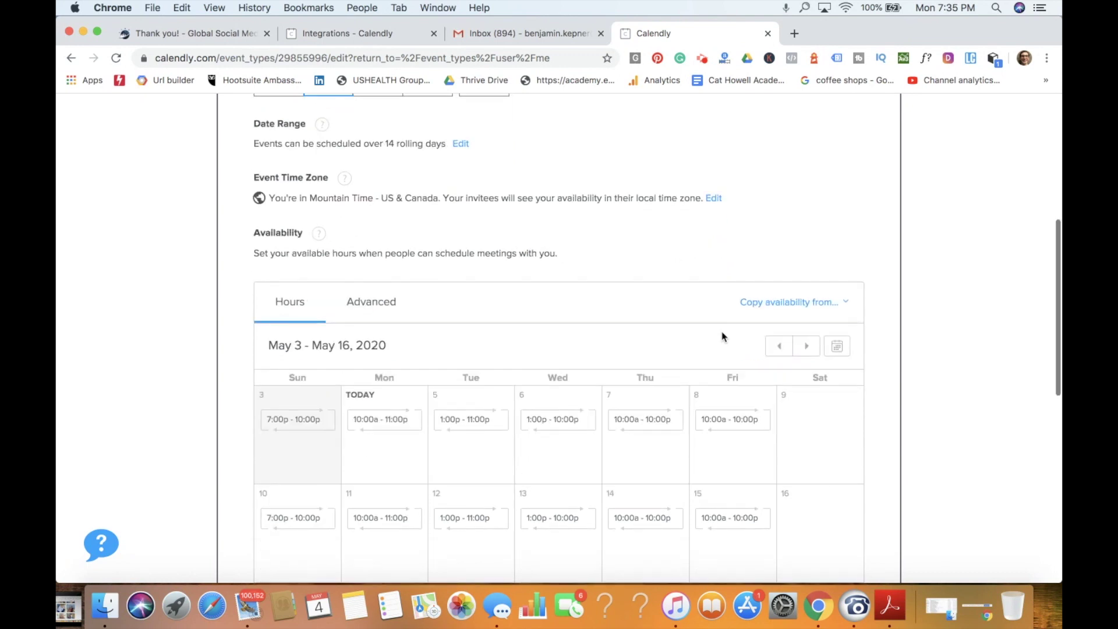
scroll(651, 243, down, 3)
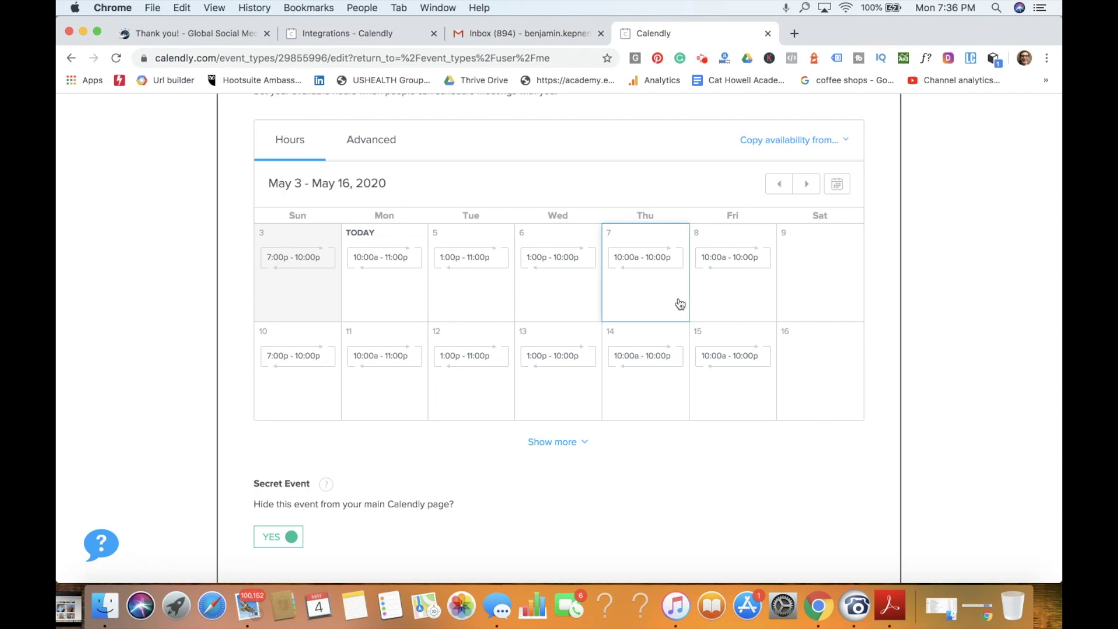
click(399, 307)
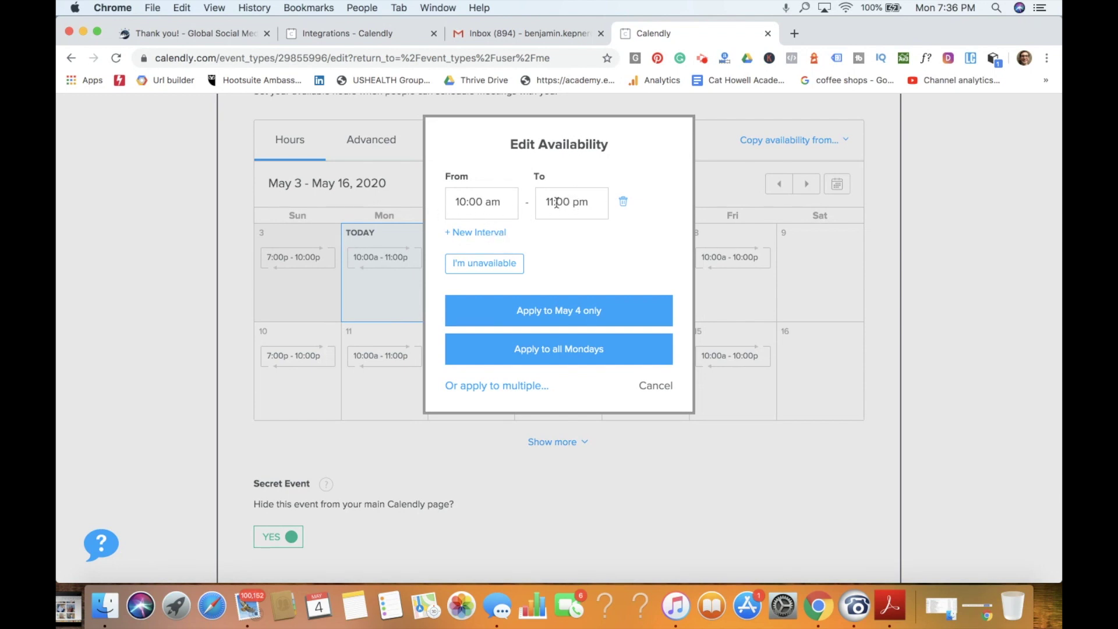
Step: Set May 4 only to 10:00–11:00 am plus a second 2:00–5:00 am interval
double_click(578, 202)
text(am)
click(479, 232)
click(481, 247)
text(2)
click(540, 249)
text(500)
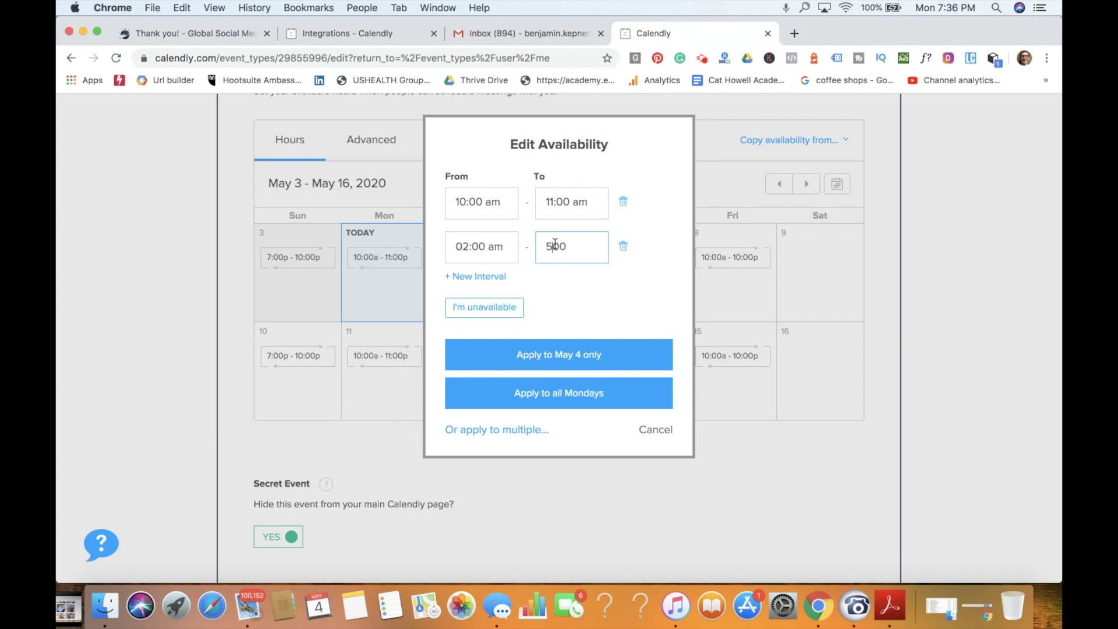
text(:)
click(594, 353)
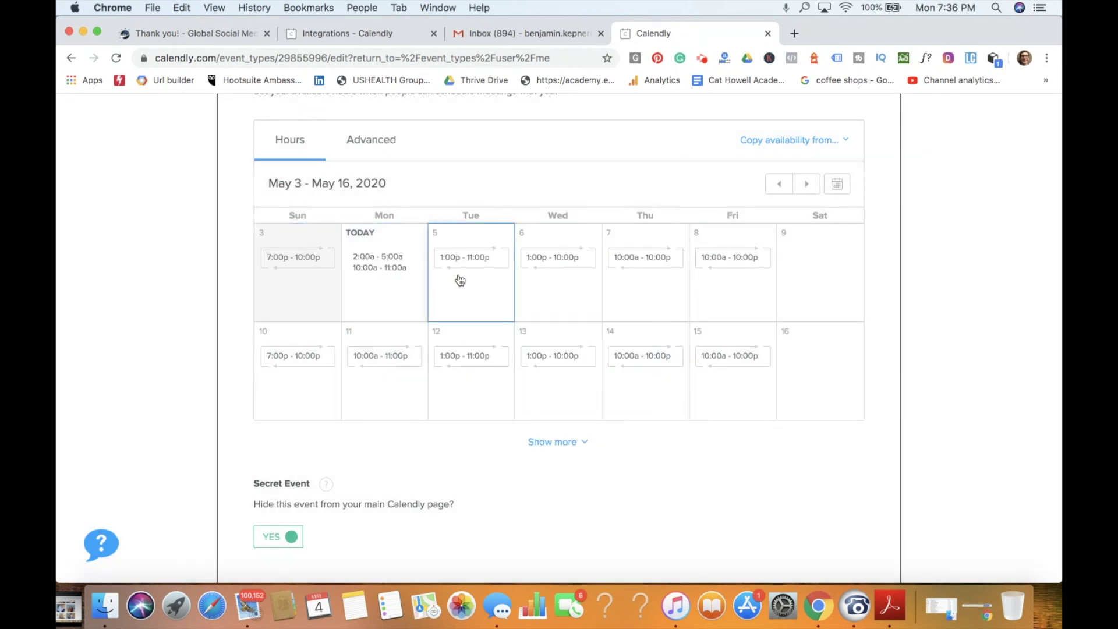
Step: Open Saturday May 9's hours and close them without changes
scroll(457, 280, up, 5)
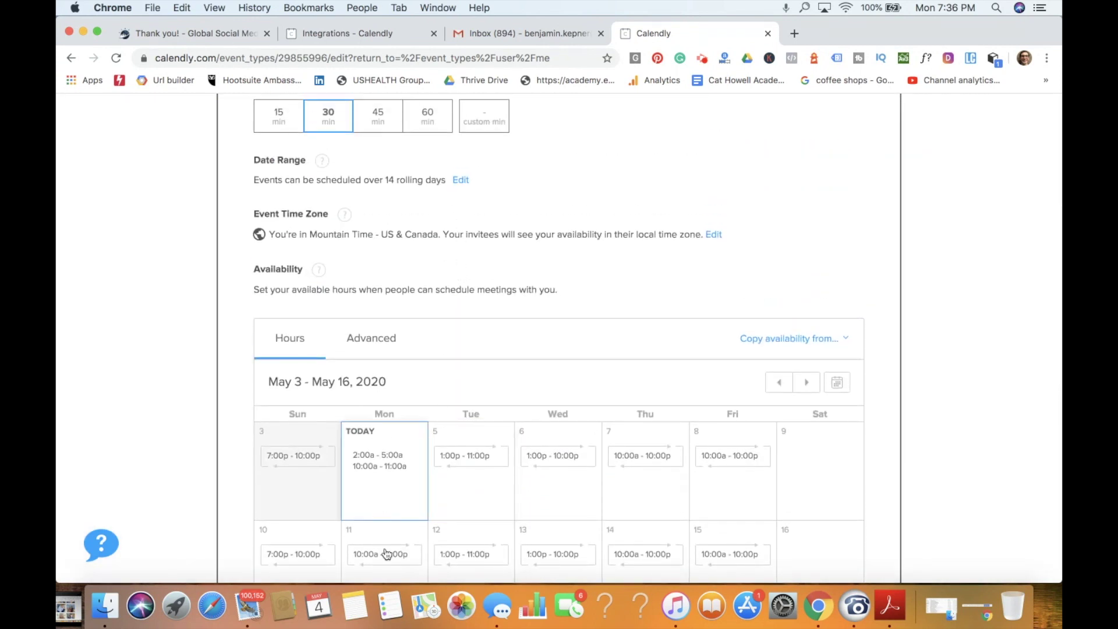
scroll(562, 399, down, 3)
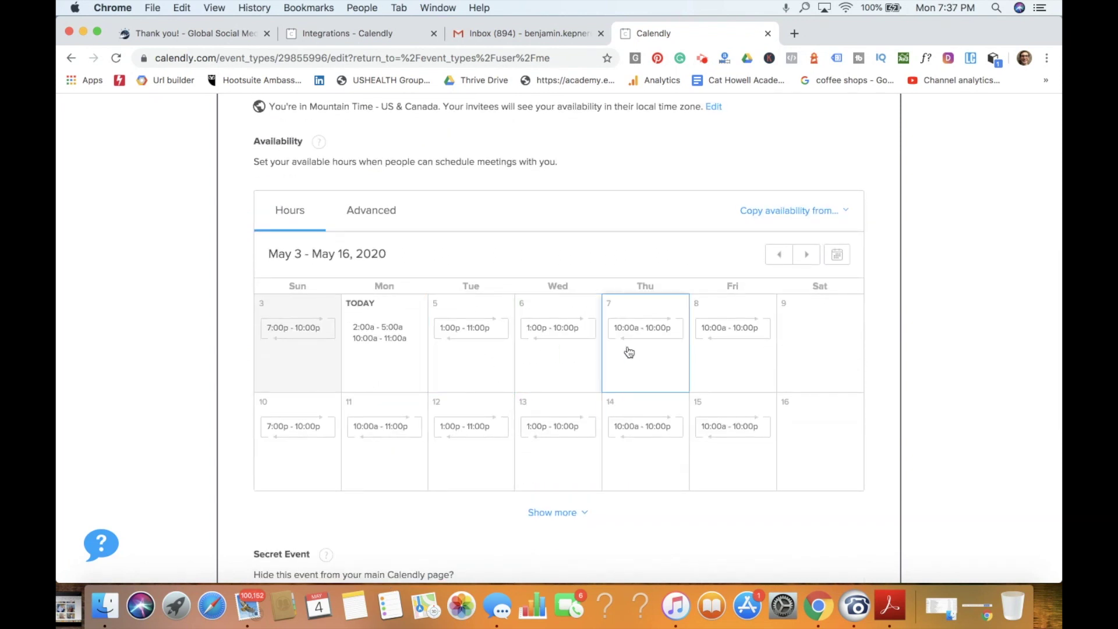
click(810, 350)
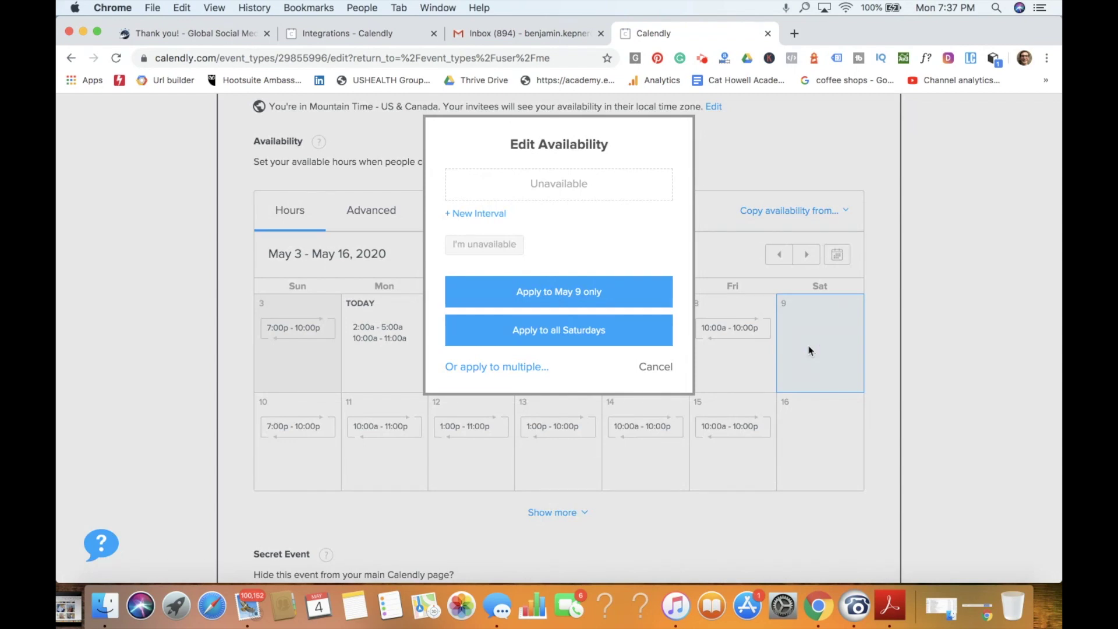
click(794, 194)
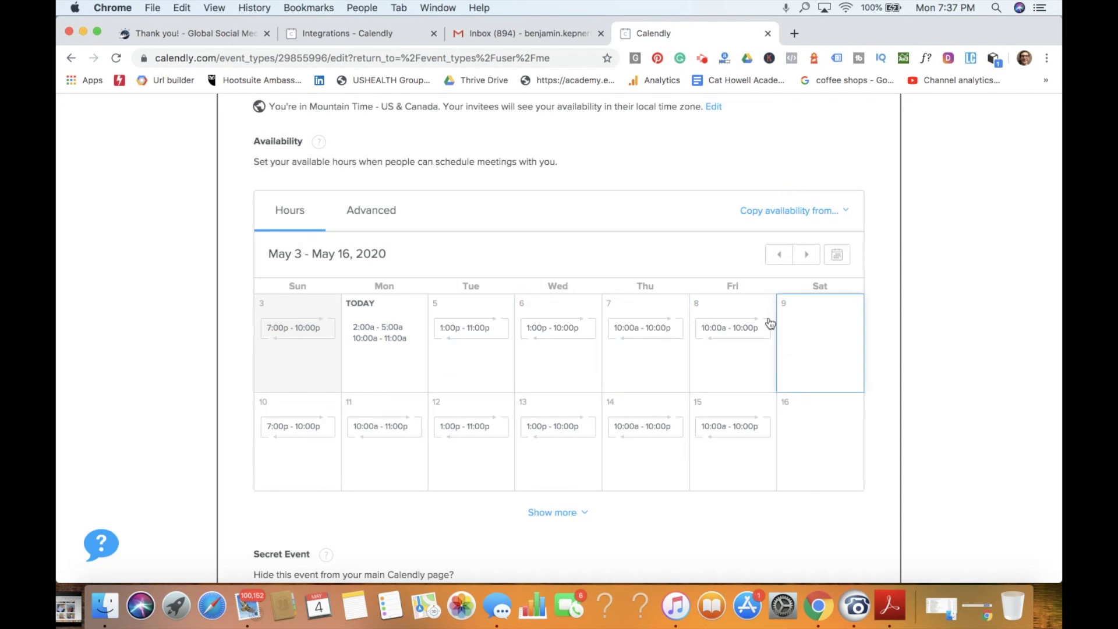
Step: Show the Advanced availability settings: 30 min increments, max 4 events per day, 24 hours' notice
click(365, 213)
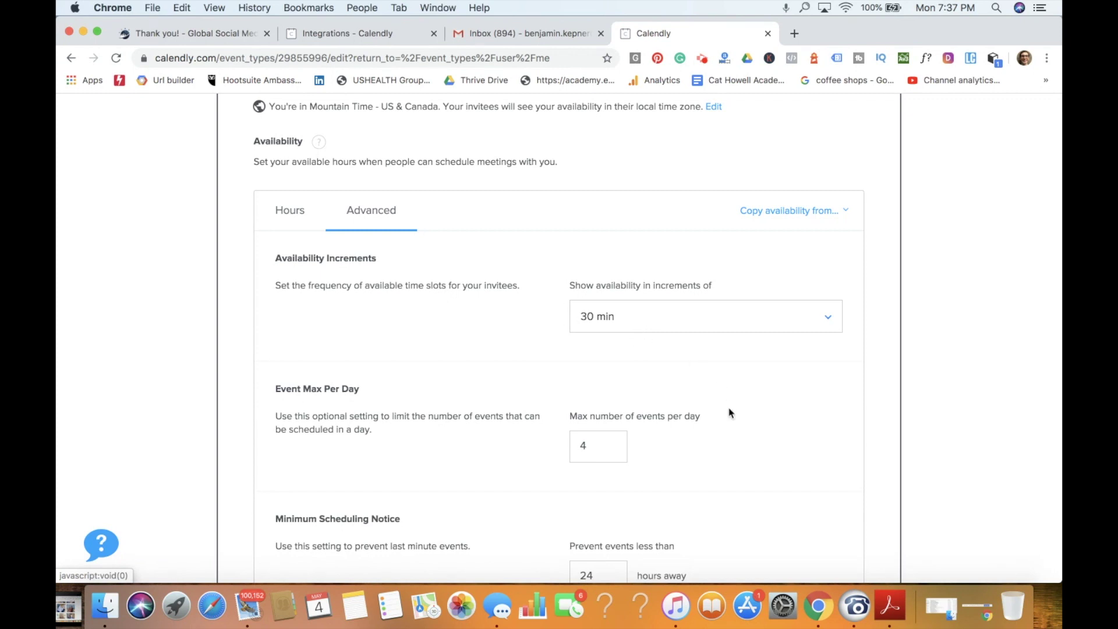
scroll(729, 412, down, 5)
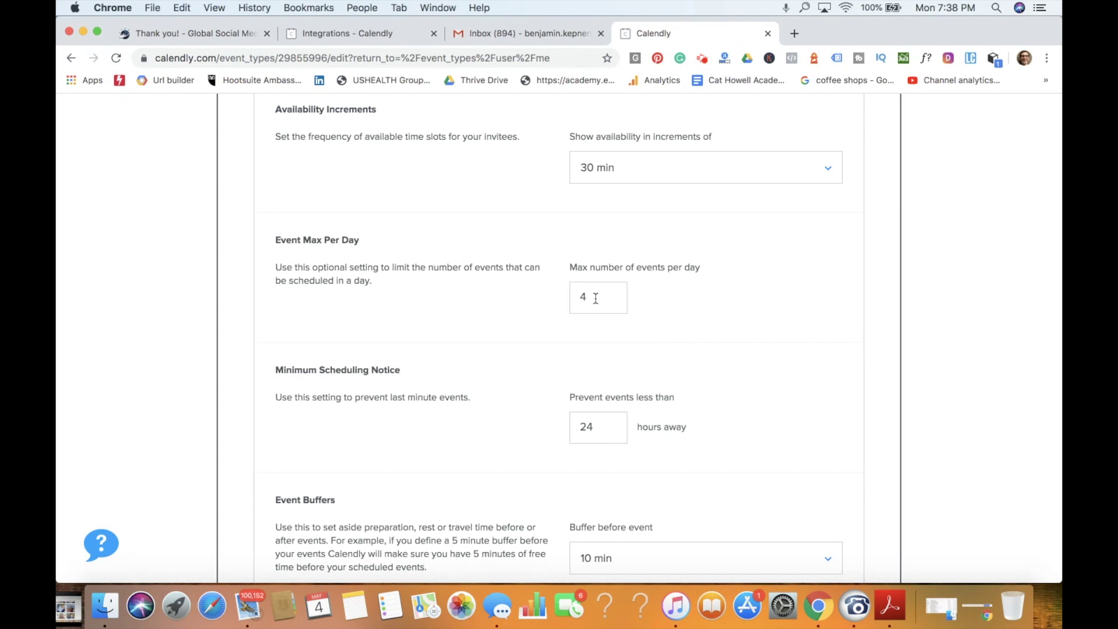
scroll(785, 320, down, 5)
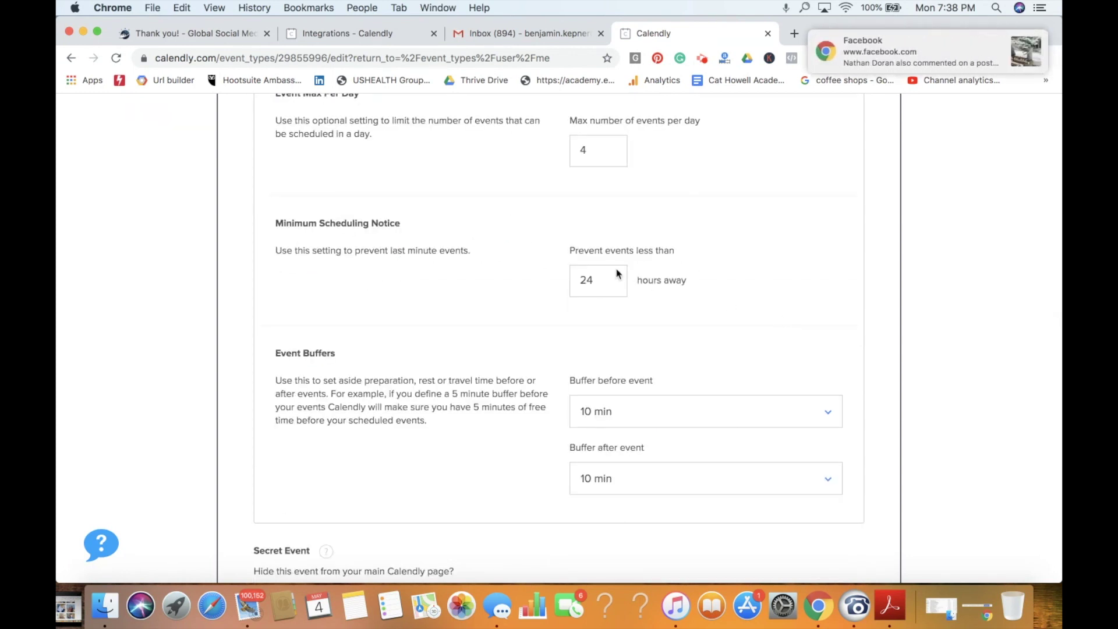
click(1025, 47)
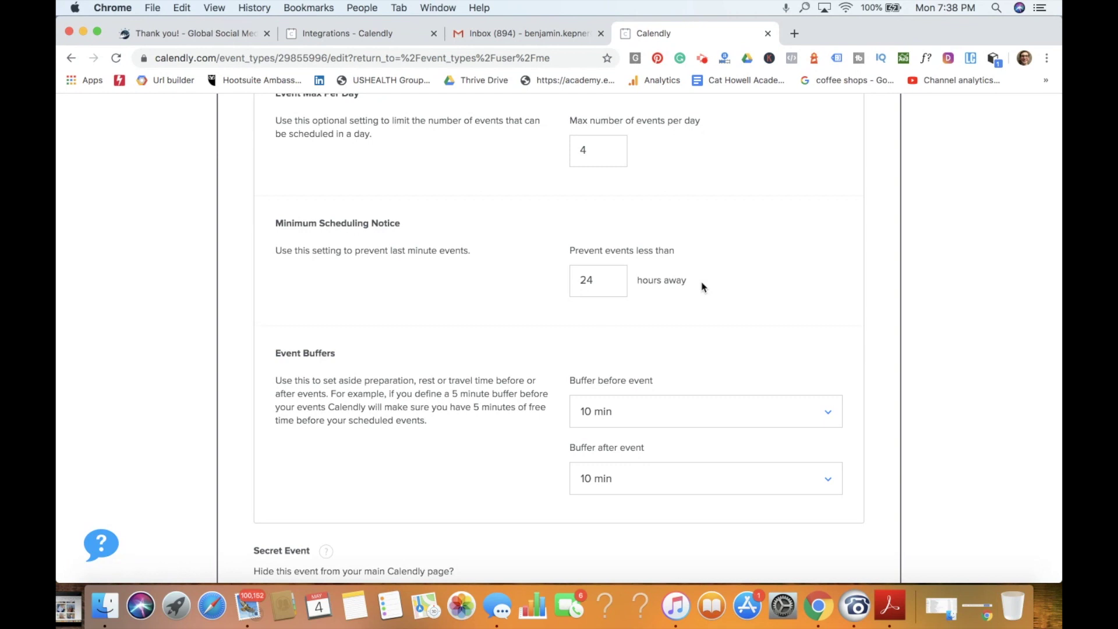
scroll(701, 287, down, 5)
scroll(701, 287, up, 1)
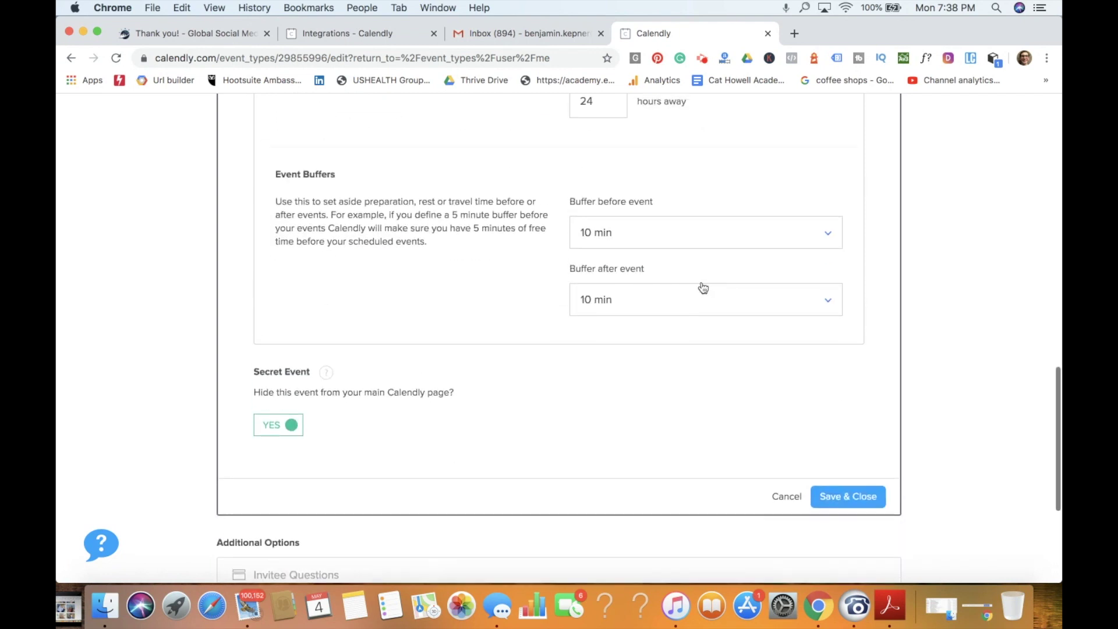
Step: Set a 15 min buffer before each event and save the booking settings
click(655, 237)
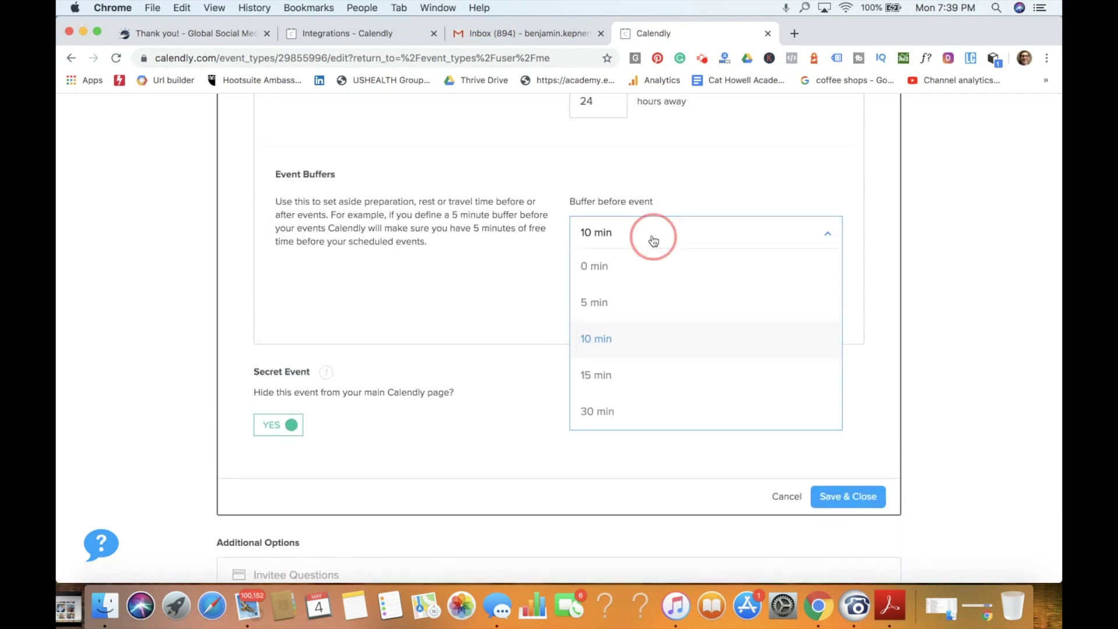
click(609, 373)
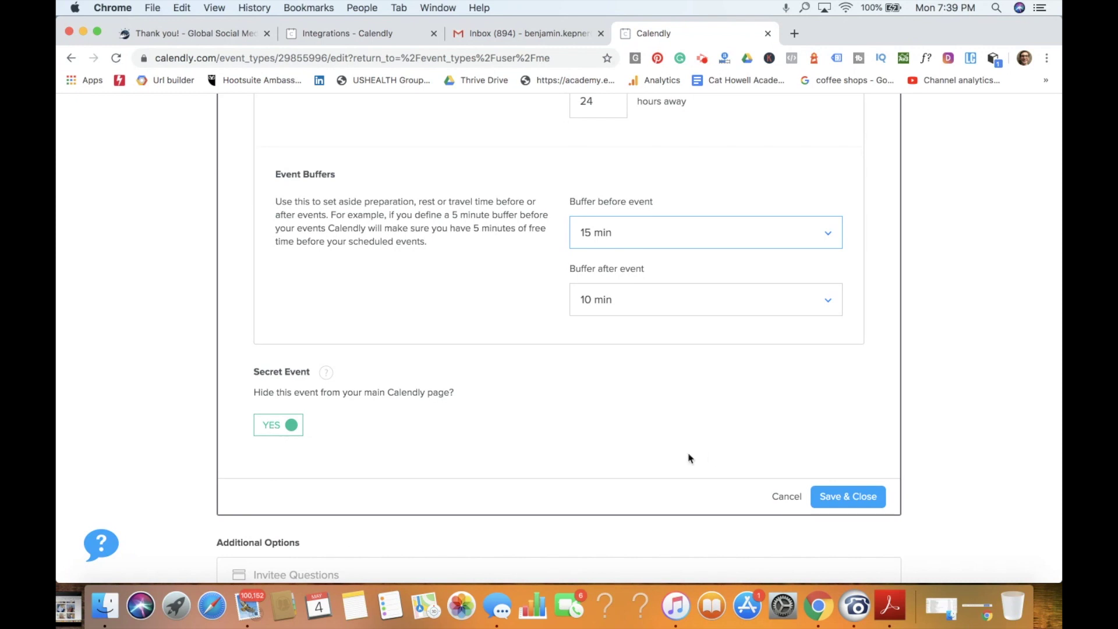
click(855, 500)
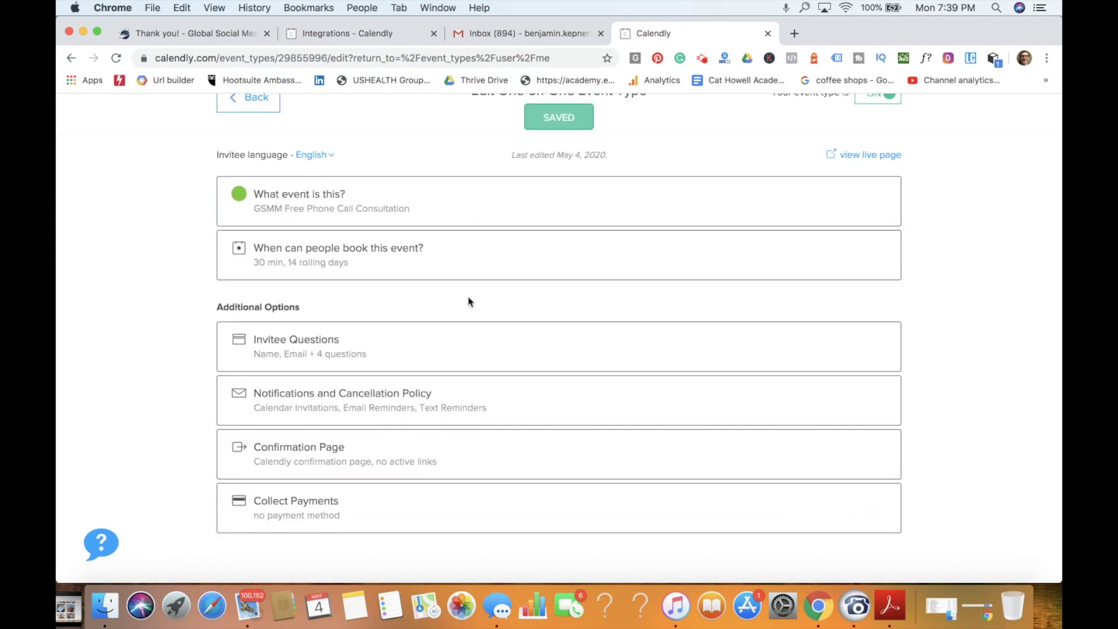
Step: Review the invitee questions (Name, Email, industry, referral, services, budget) and save them
click(420, 347)
scroll(611, 387, down, 5)
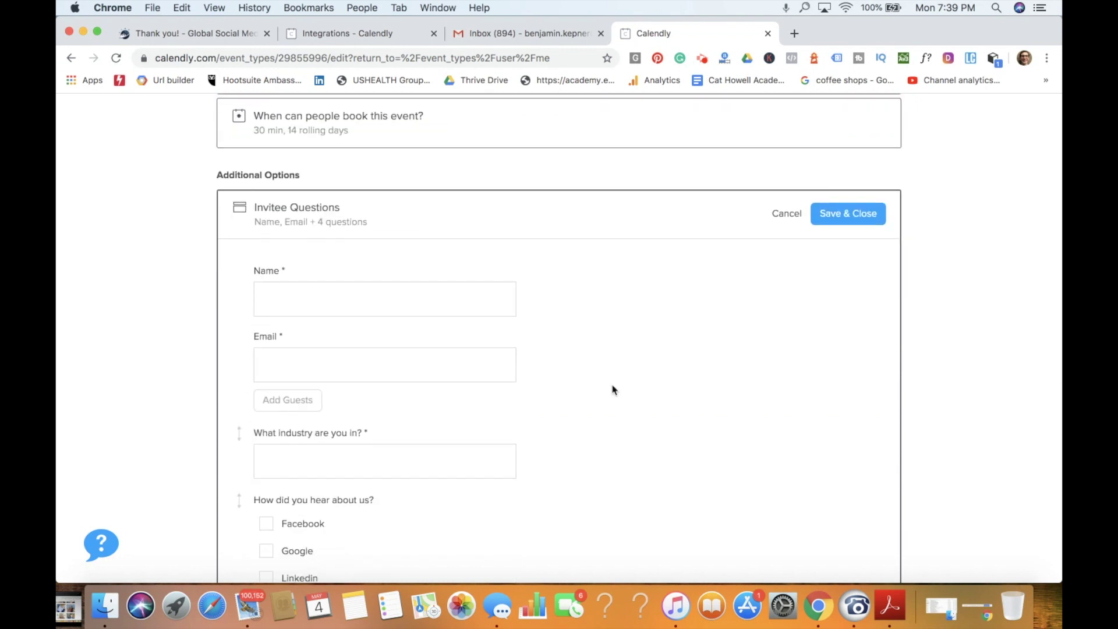
scroll(611, 389, down, 2)
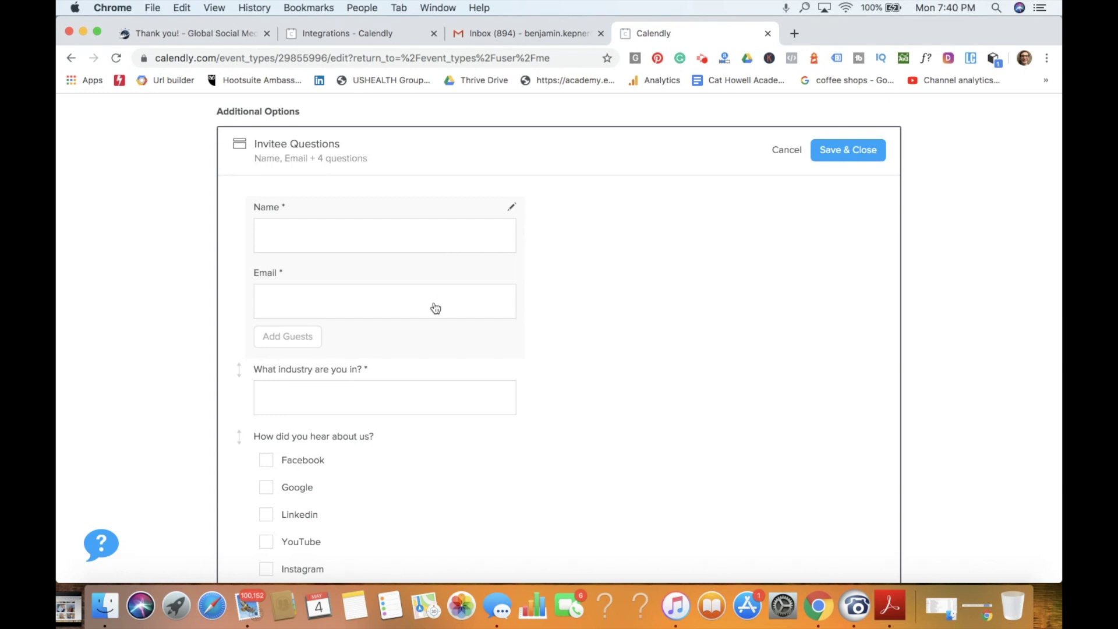
scroll(435, 308, down, 3)
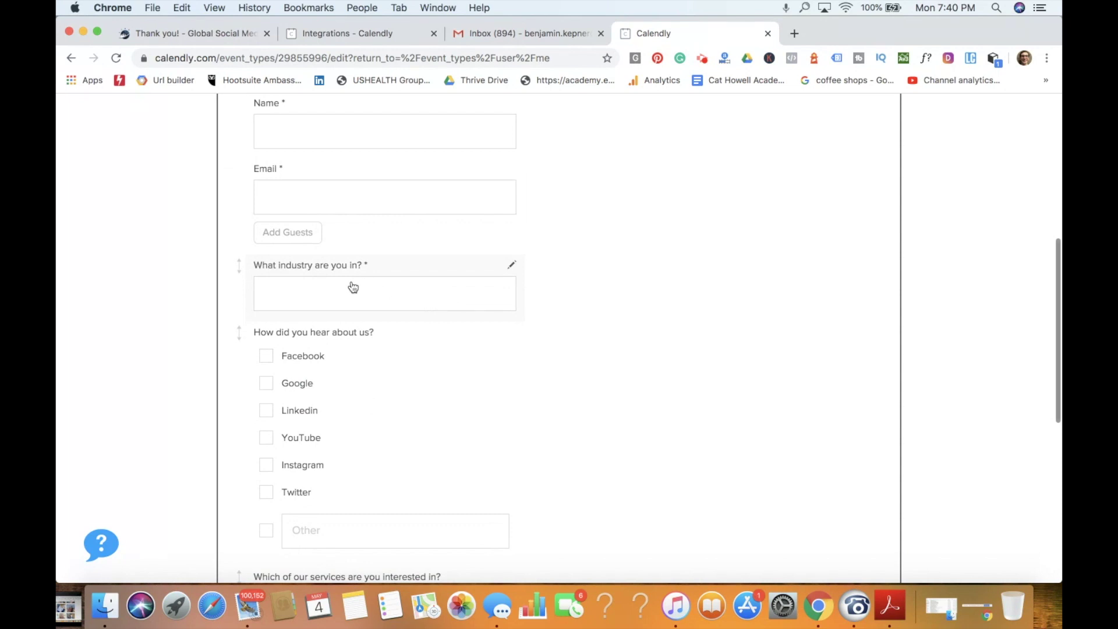
scroll(367, 258, down, 5)
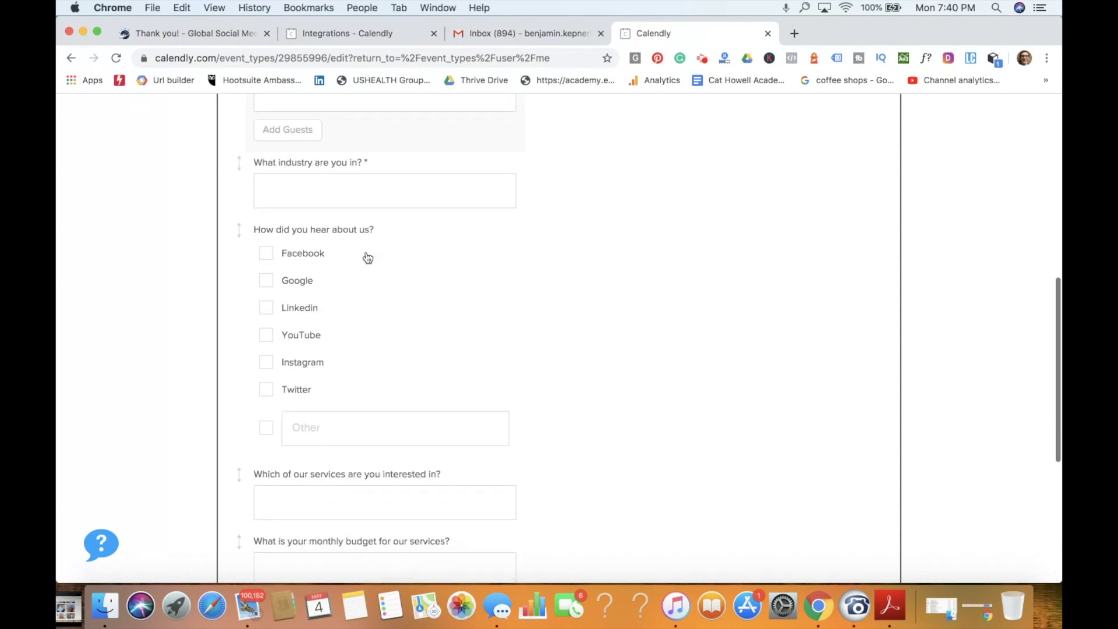
scroll(367, 258, up, 7)
scroll(368, 258, down, 9)
scroll(368, 258, up, 8)
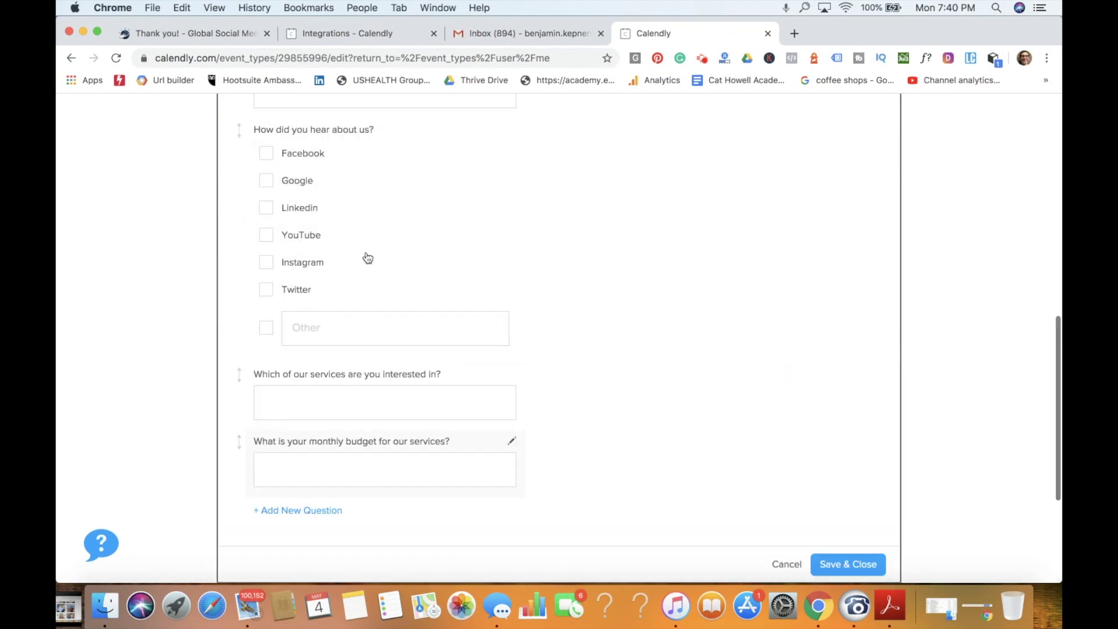
scroll(367, 258, up, 2)
click(852, 167)
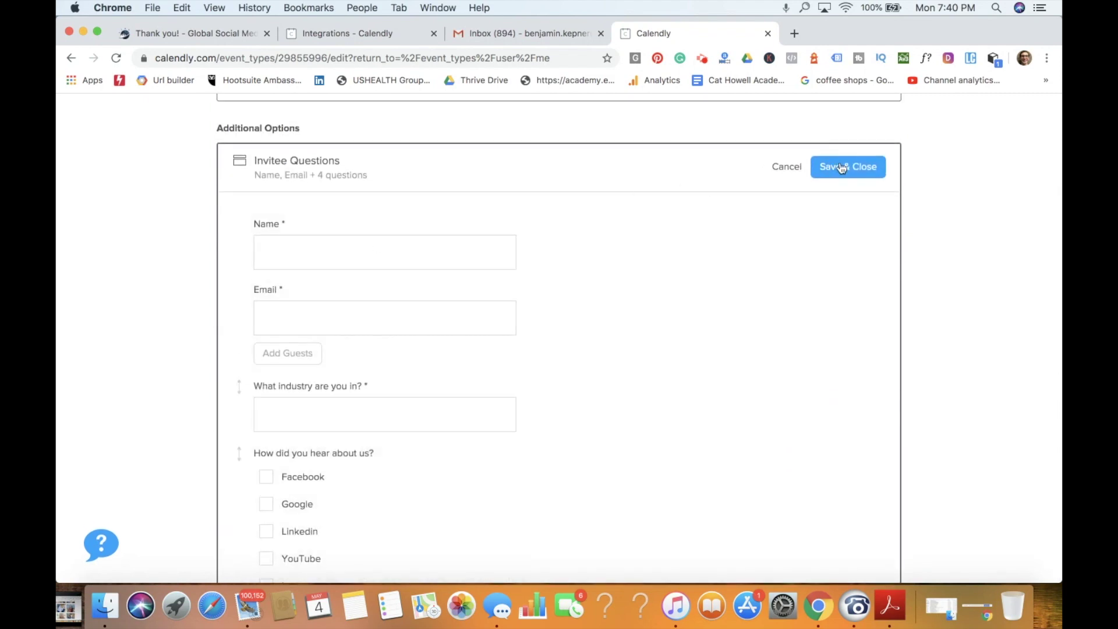
Step: Reopen the booking settings and expand Invitee Questions again
click(464, 264)
scroll(479, 367, down, 15)
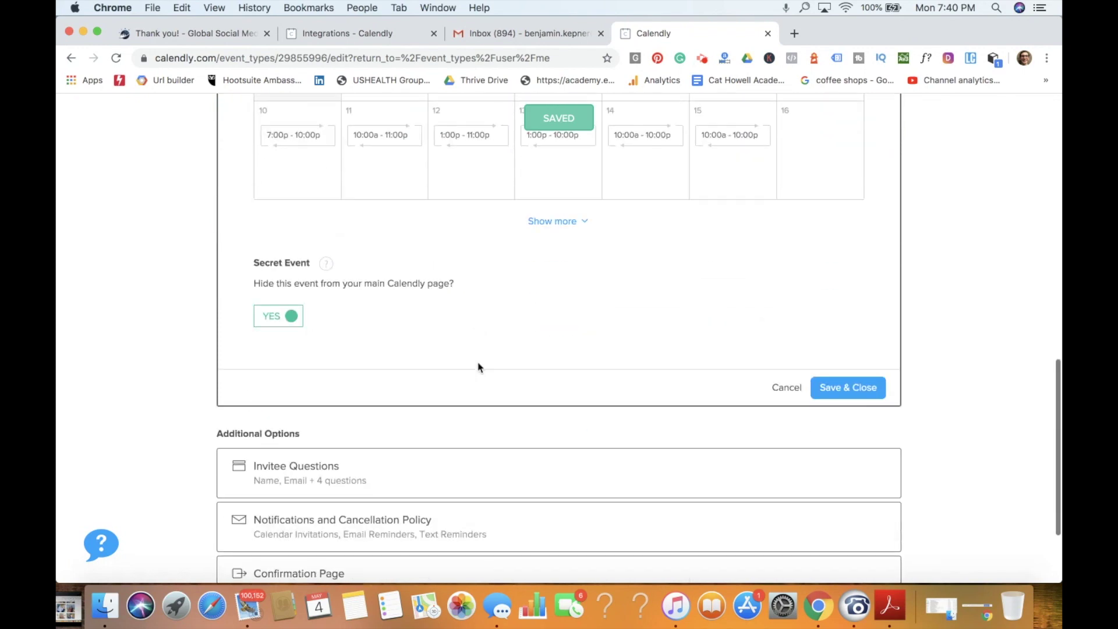
click(468, 337)
scroll(519, 365, down, 8)
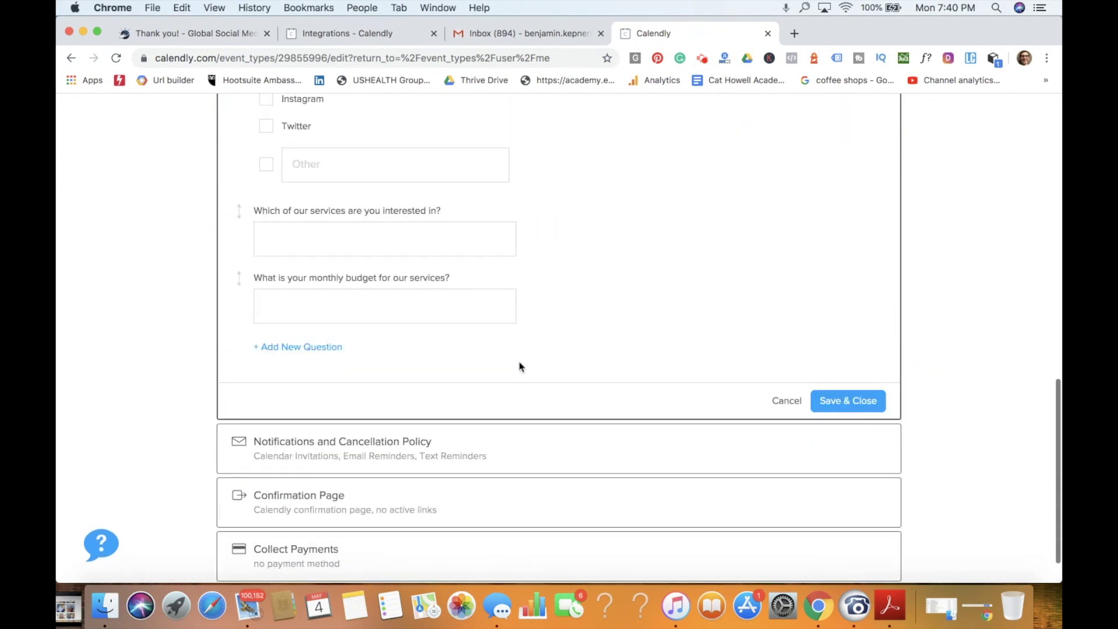
Step: Add a 'Phone Number' invitee question with the Phone Number answer type
click(309, 350)
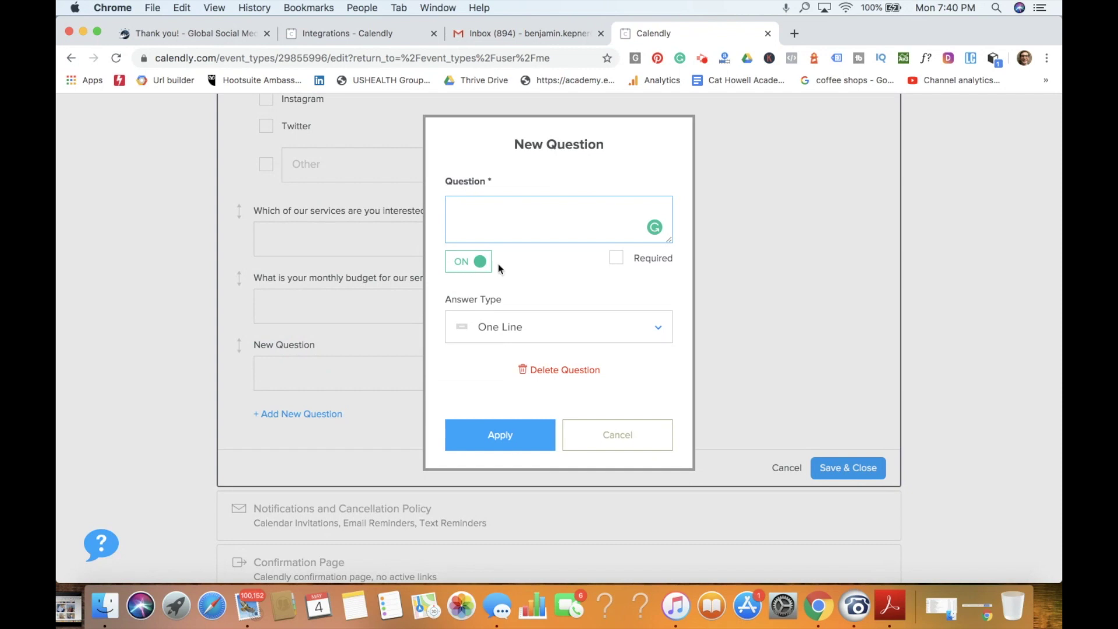
text(Phone num)
key(BackSpace)
key(BackSpace)
key(BackSpace)
key(BackSpace)
text(Number)
click(505, 328)
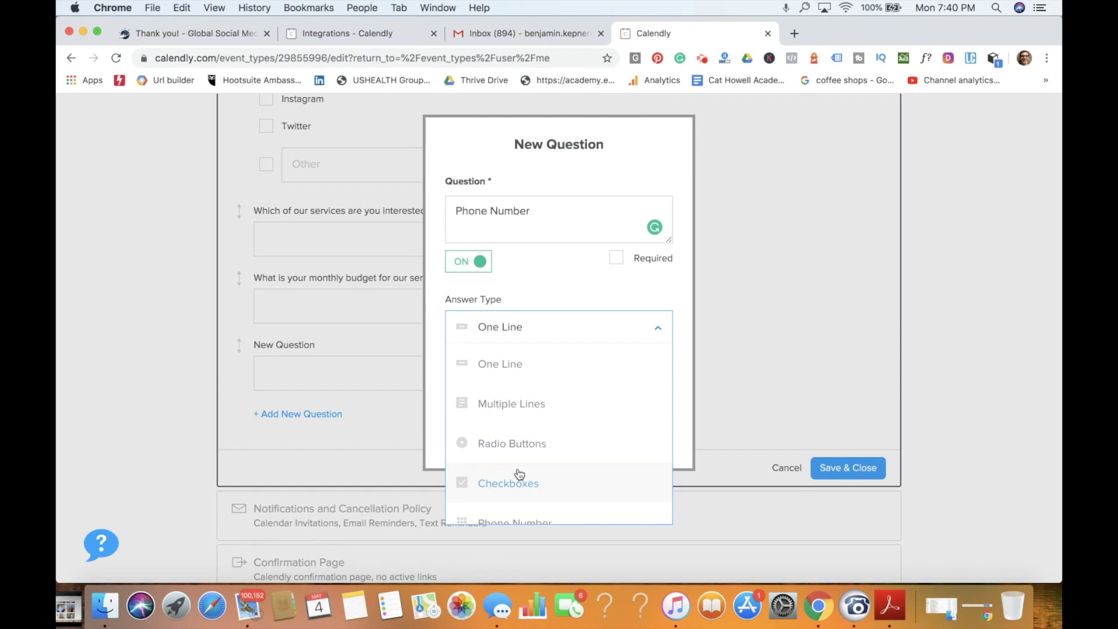
scroll(520, 474, down, 1)
click(523, 504)
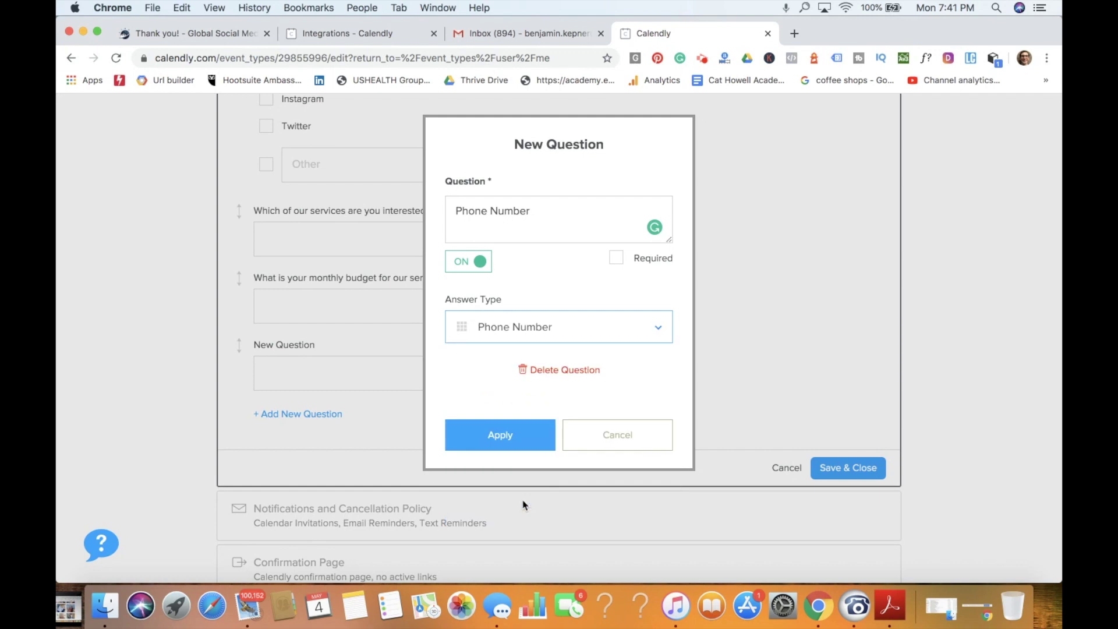
click(542, 438)
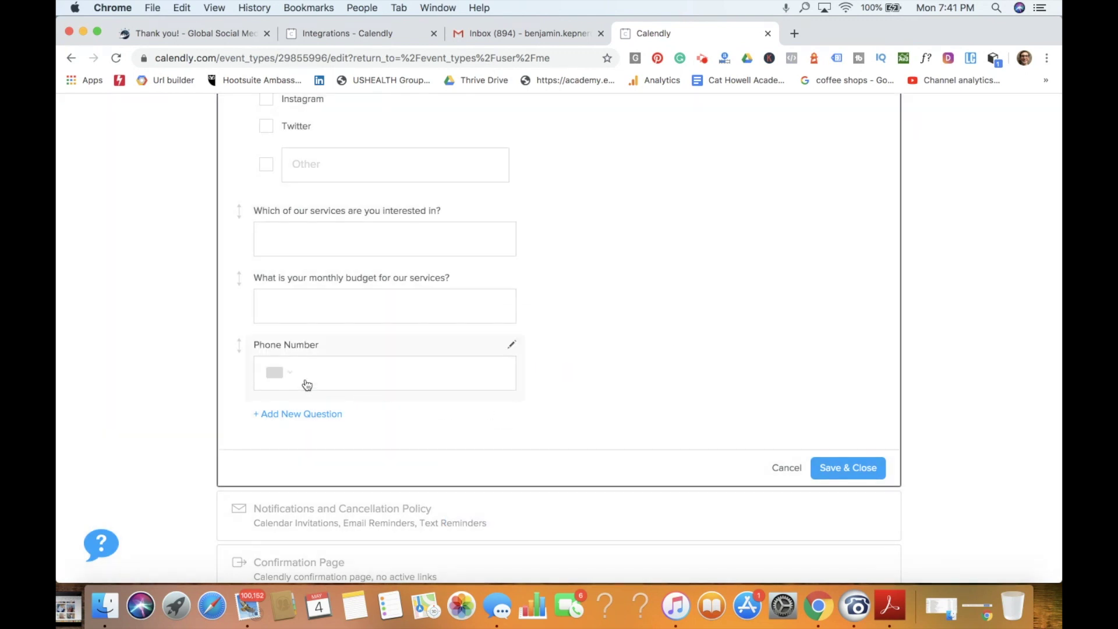
Step: Reopen the new Phone Number question twice to check it, closing without changes
click(306, 385)
click(505, 444)
click(512, 350)
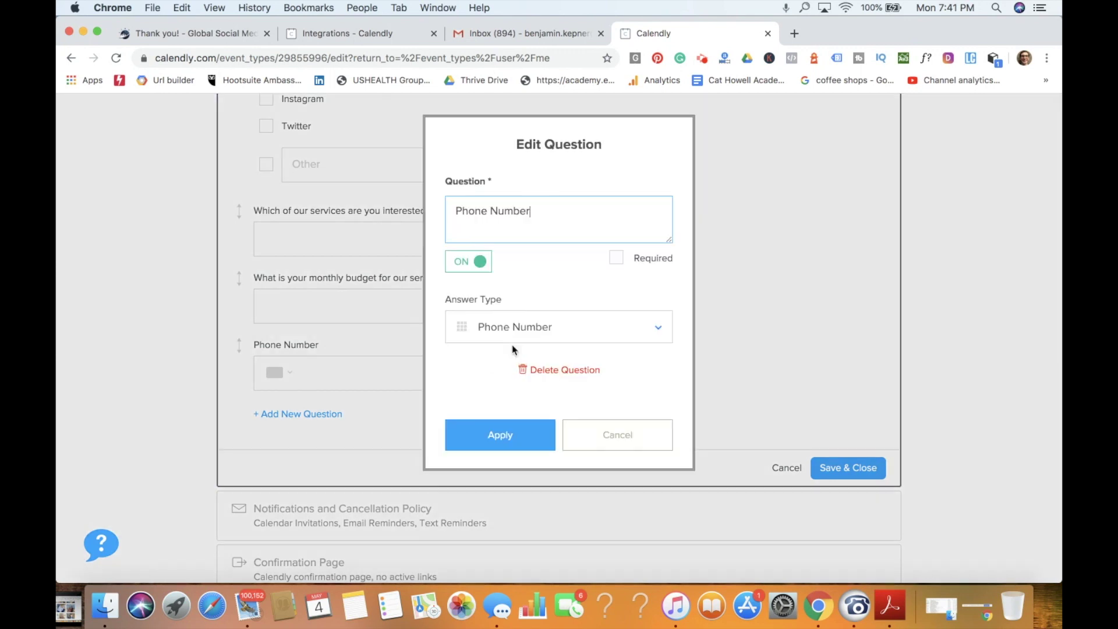
click(610, 433)
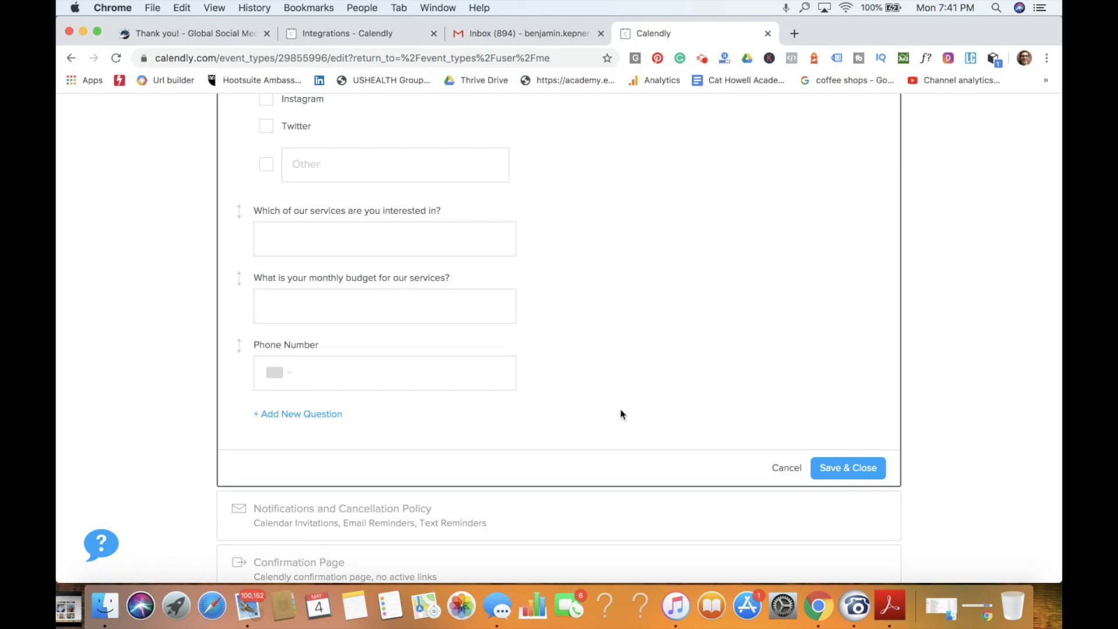
Step: Scroll the questions and inspect 'How did you hear about us?' without changing it
scroll(621, 414, up, 6)
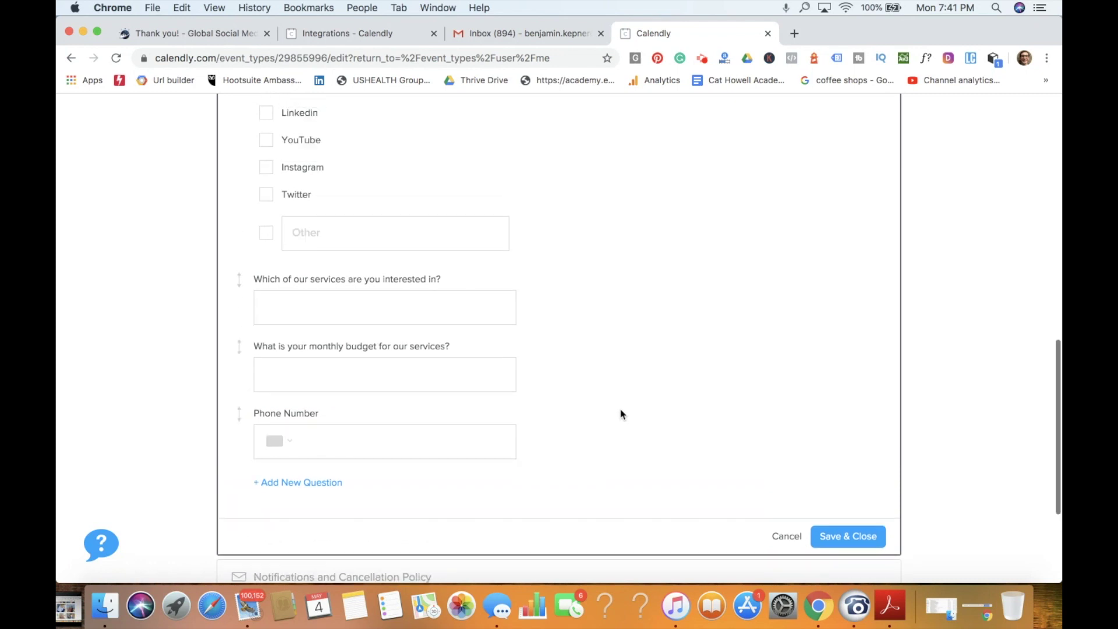
scroll(621, 414, up, 3)
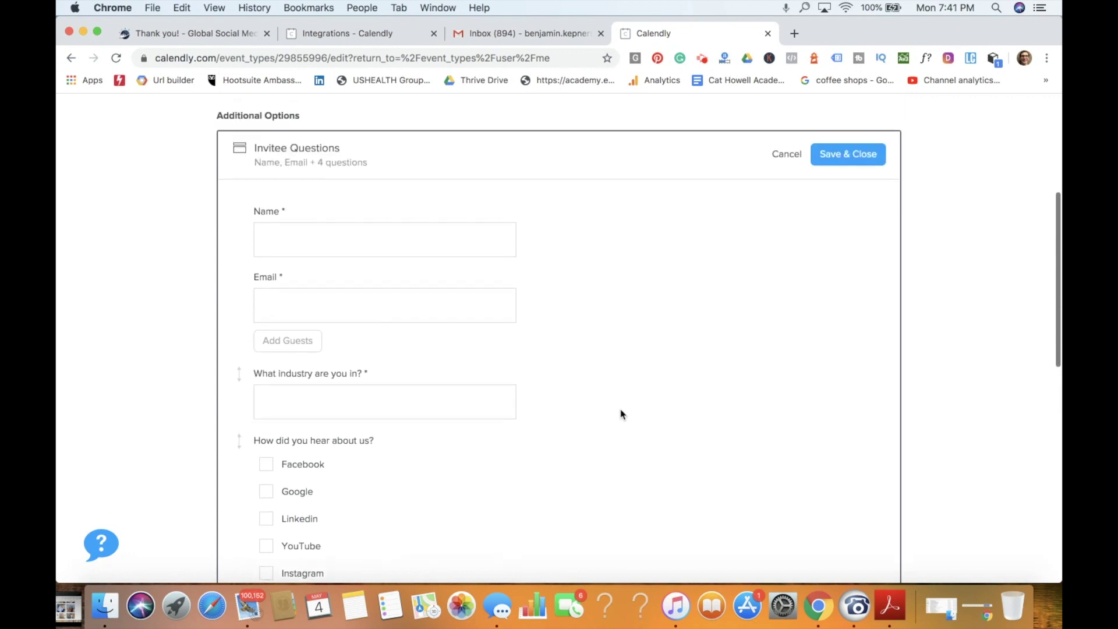
scroll(621, 415, down, 3)
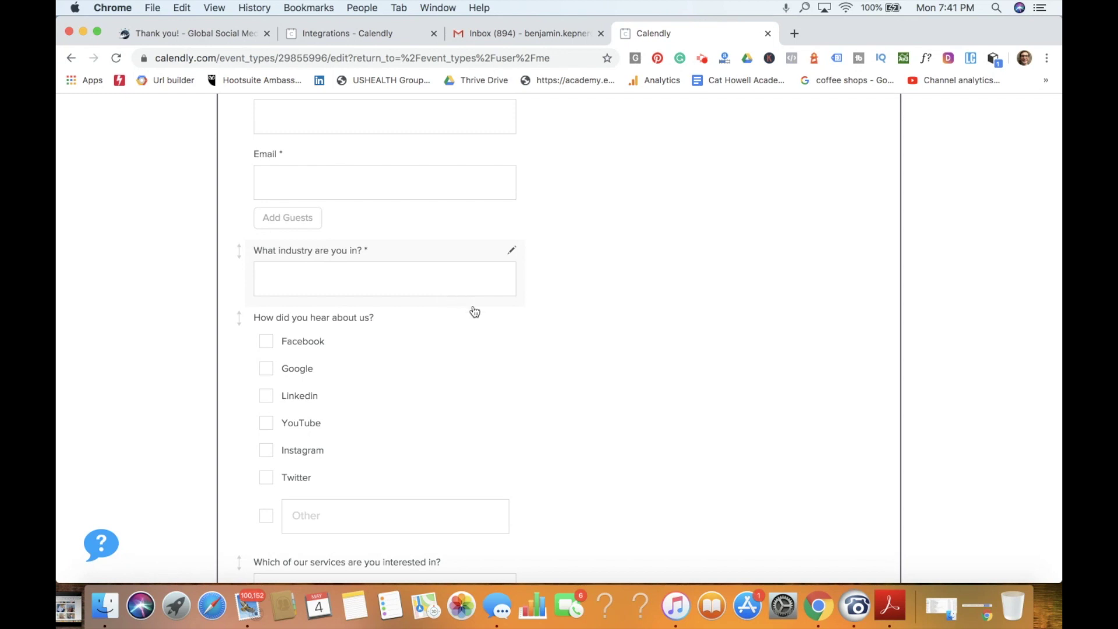
scroll(457, 349, down, 3)
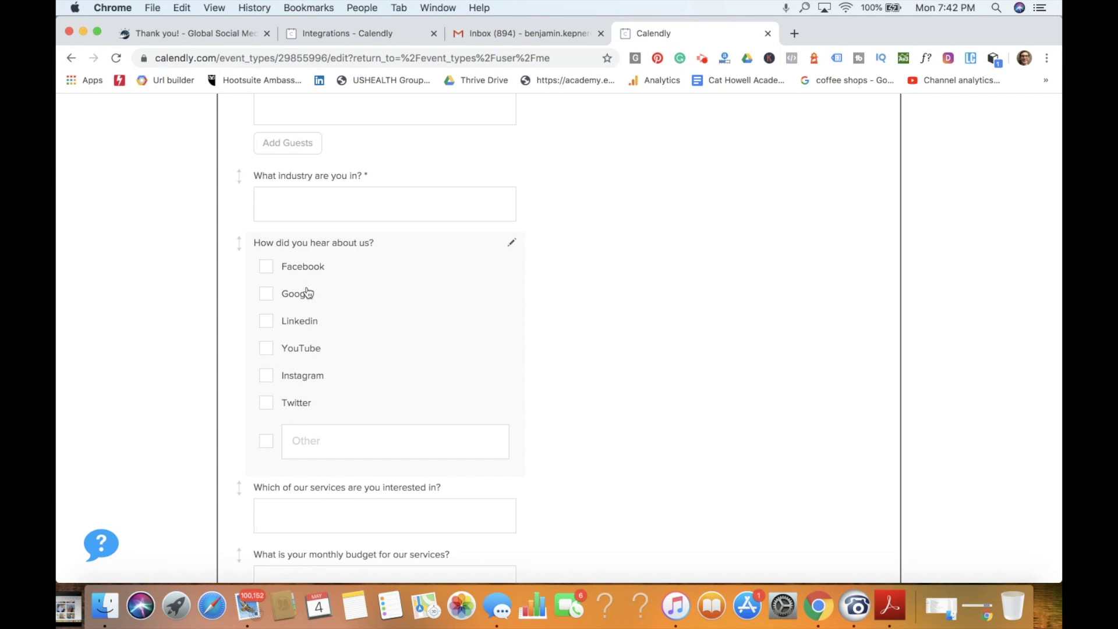
click(269, 276)
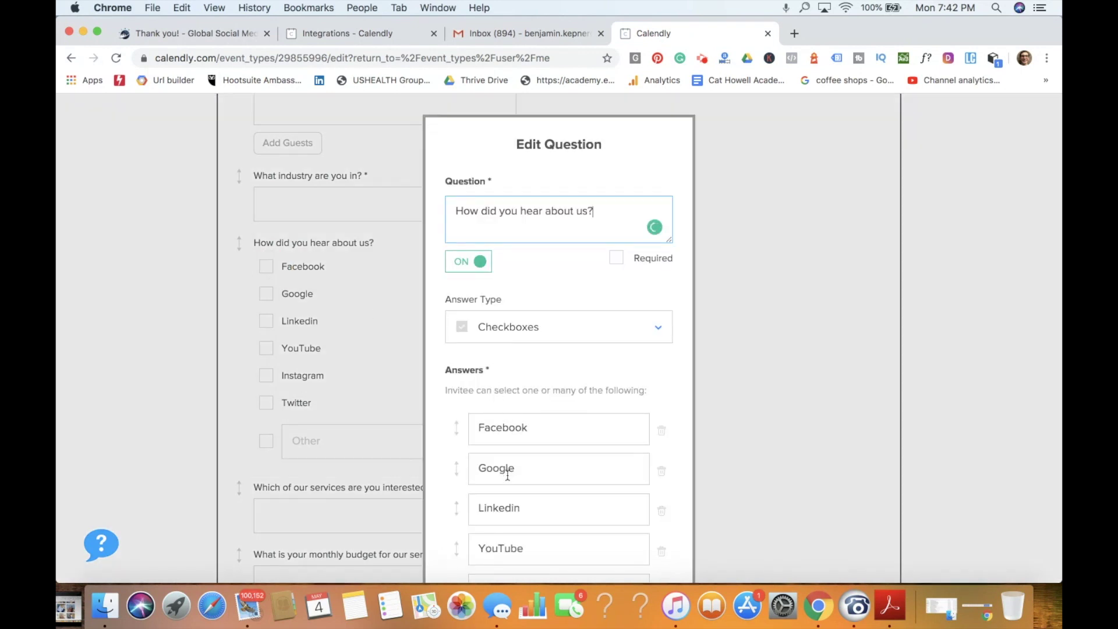
click(715, 388)
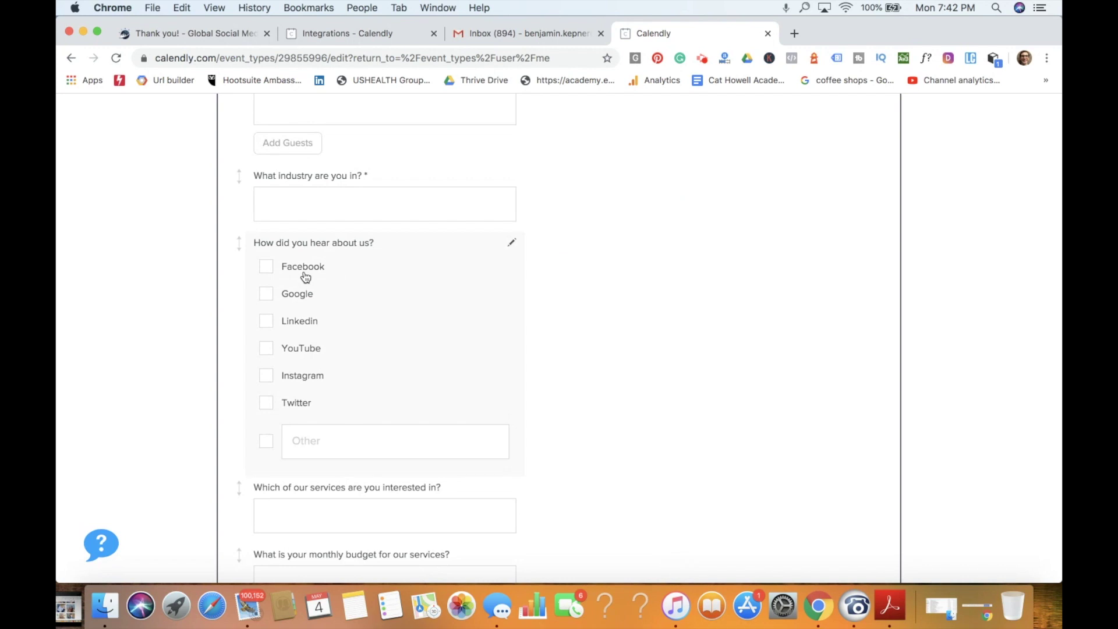
Step: Check the services question unchanged, then edit the monthly budget question
scroll(471, 339, down, 3)
click(415, 380)
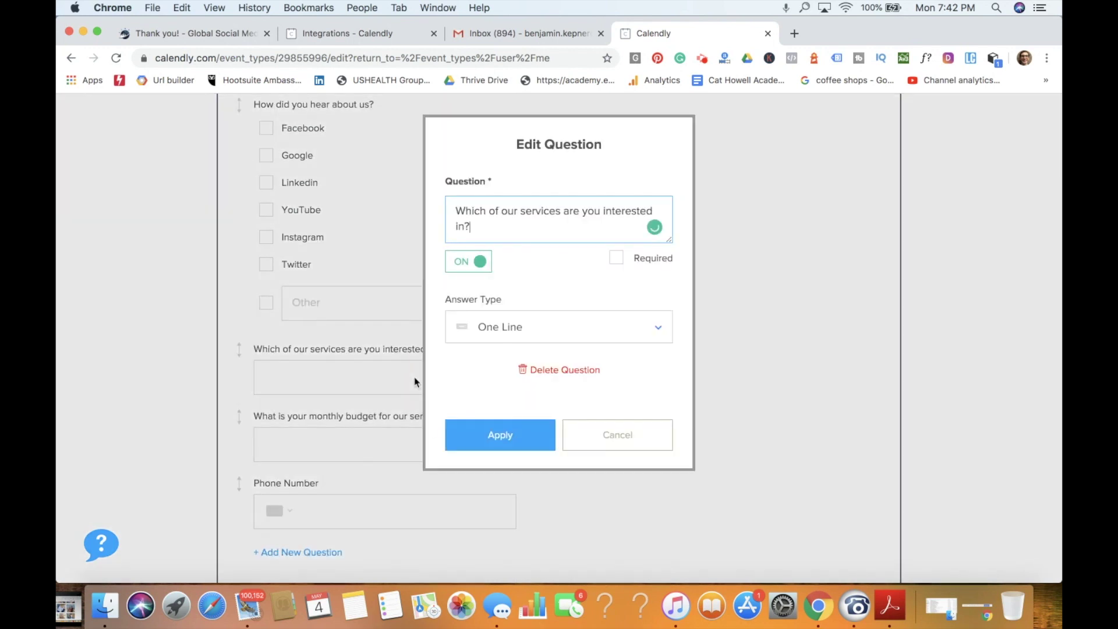
click(641, 445)
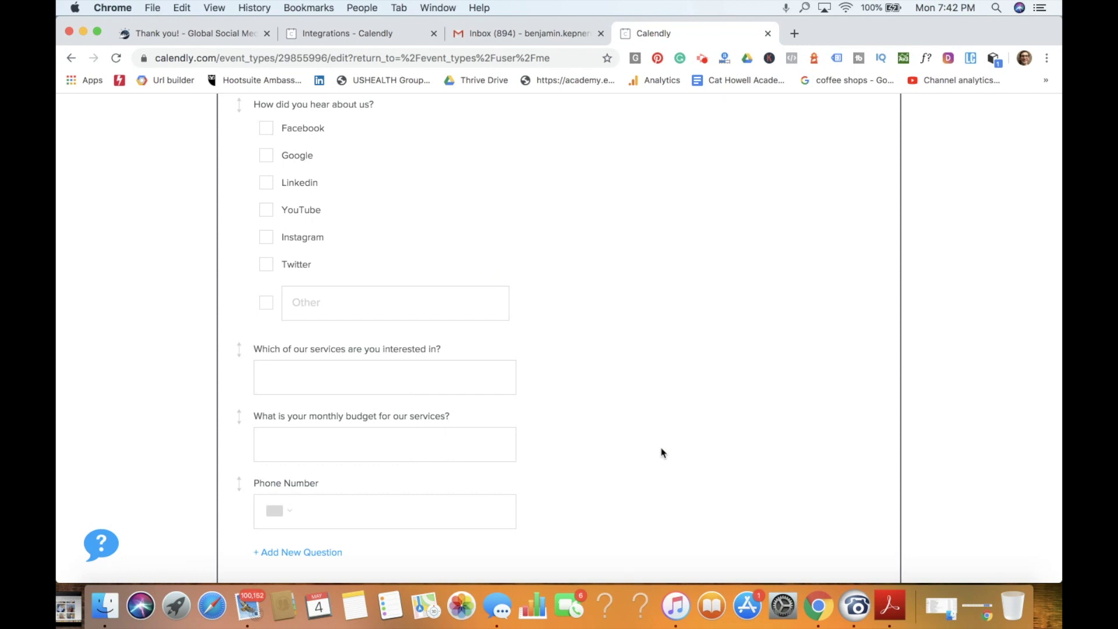
scroll(662, 452, down, 3)
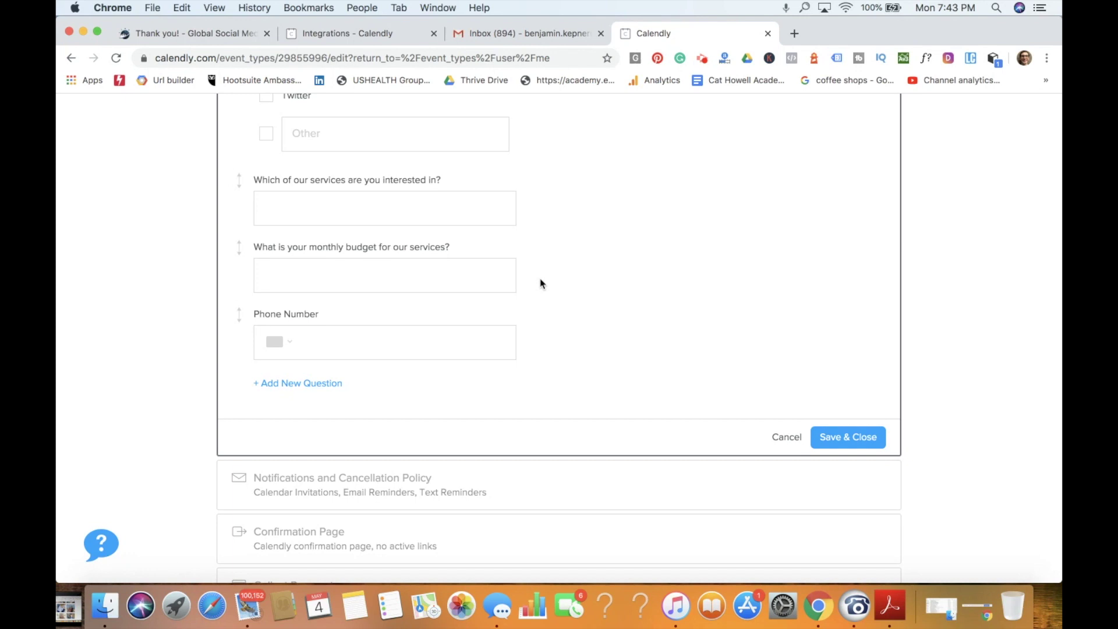
click(510, 252)
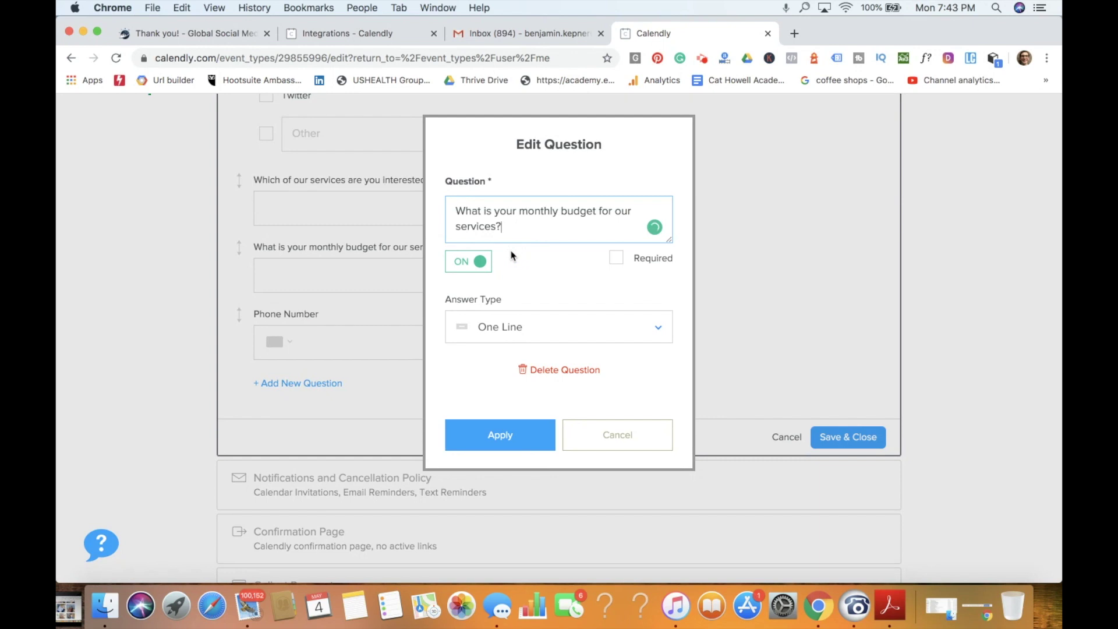
Step: Make the budget question Radio Buttons with options 1k-2k, 2k-4k and 5+
click(541, 339)
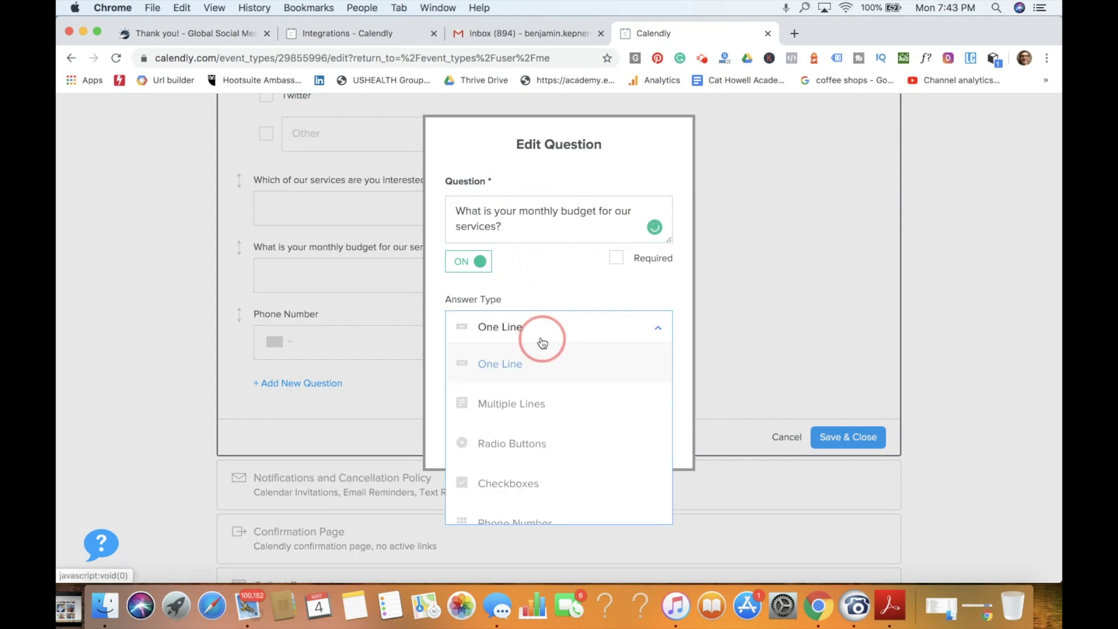
scroll(537, 399, down, 1)
click(542, 425)
click(530, 400)
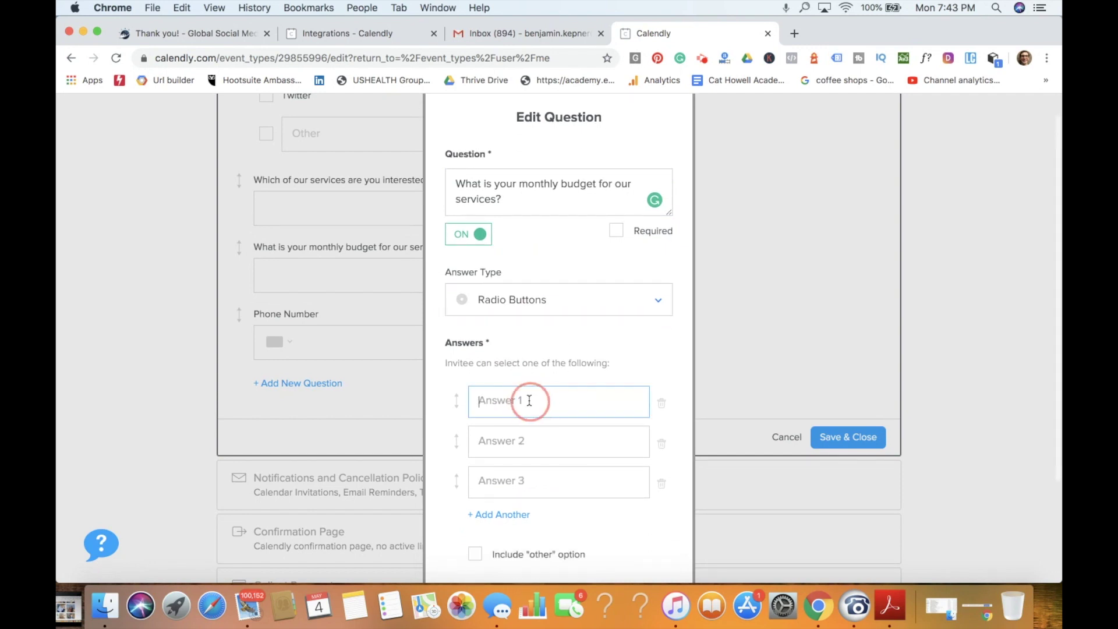
text(1k-2k)
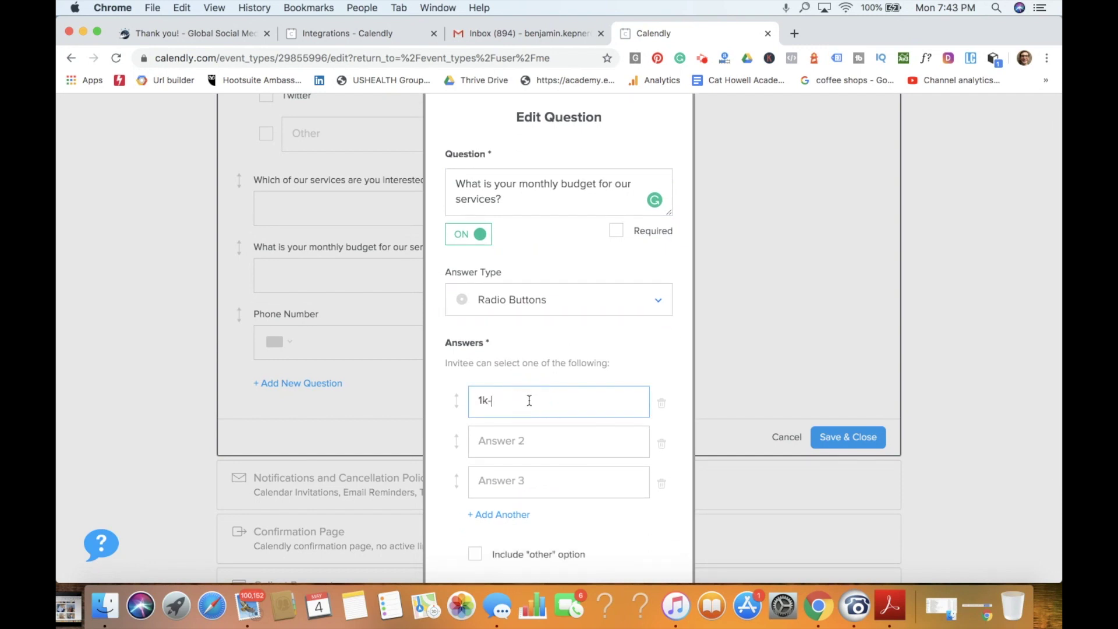
click(523, 440)
text(2k-4k)
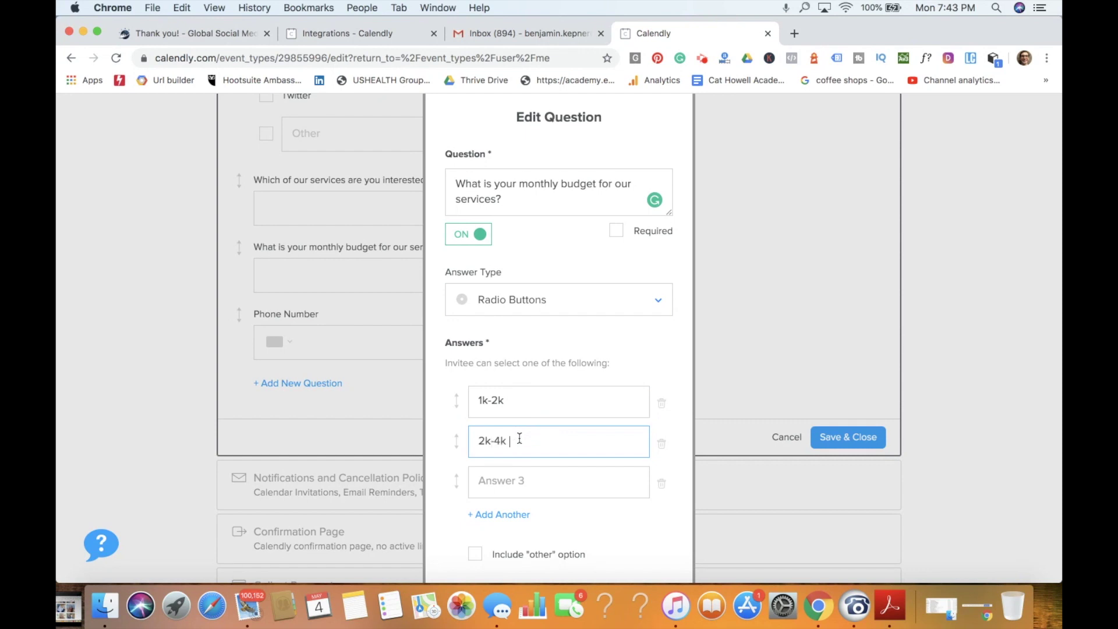
click(533, 479)
text(5+)
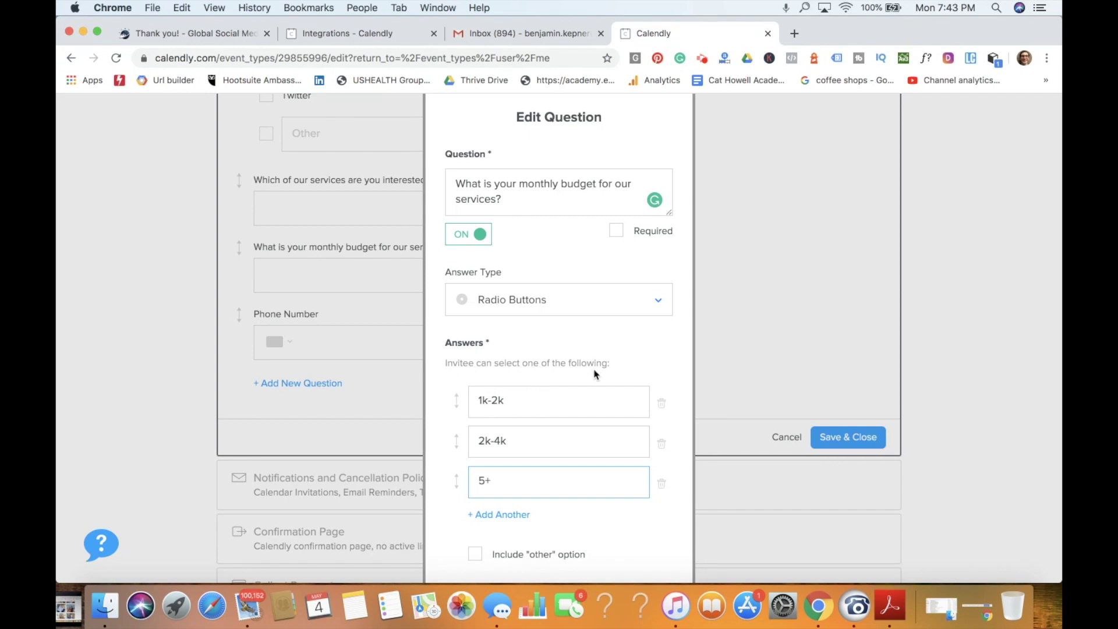
click(754, 331)
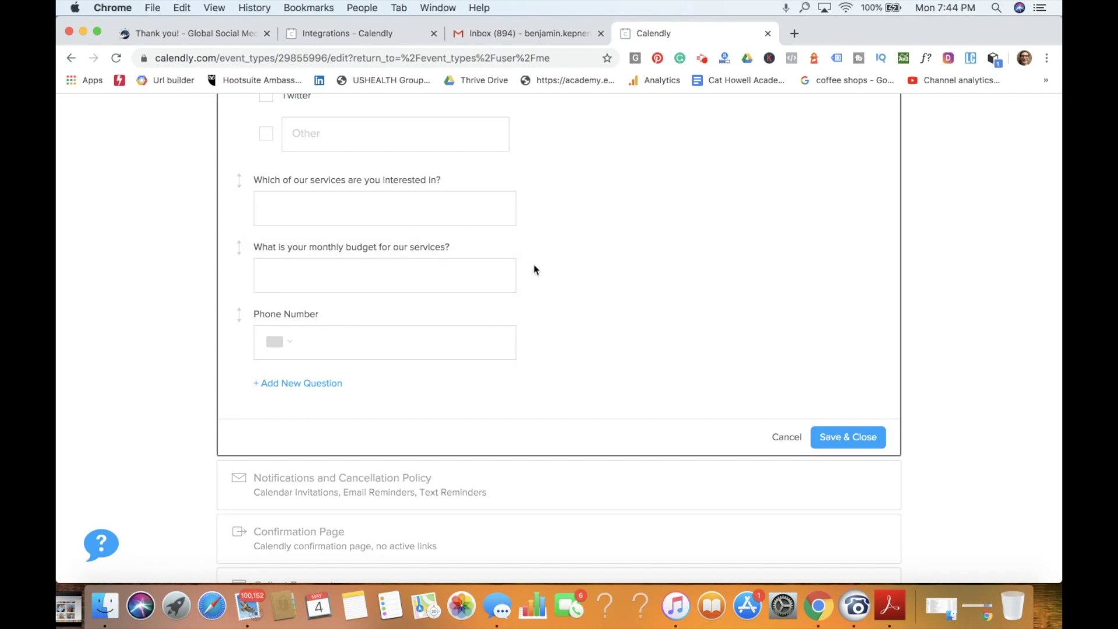
Step: Review and save the invitee questions, now Name, Email + 5 questions
scroll(533, 269, up, 5)
scroll(534, 269, up, 6)
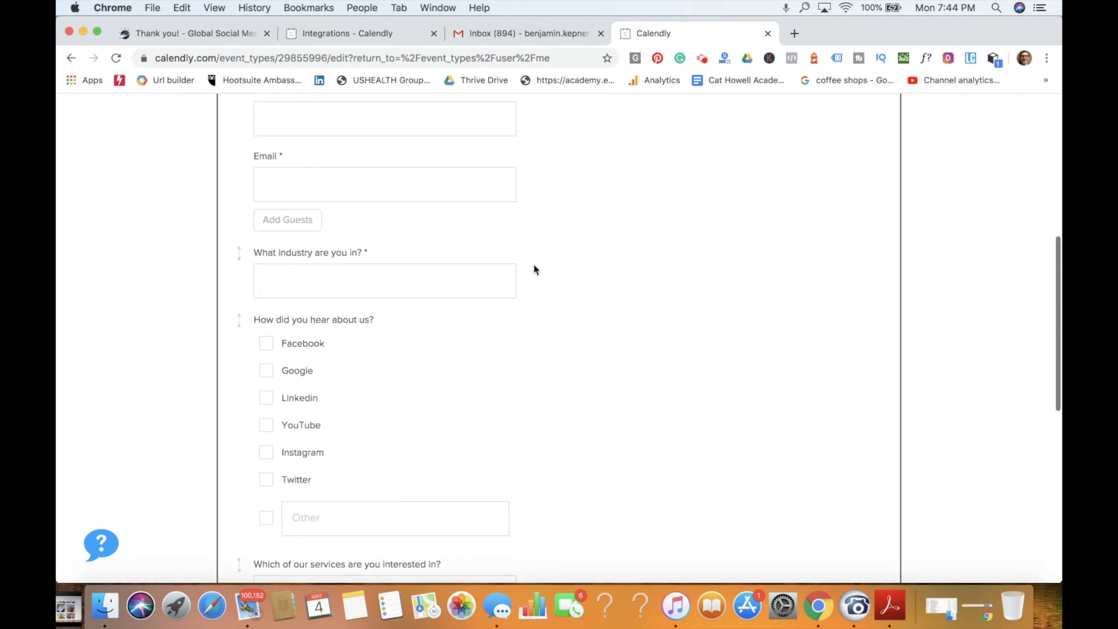
scroll(535, 269, down, 6)
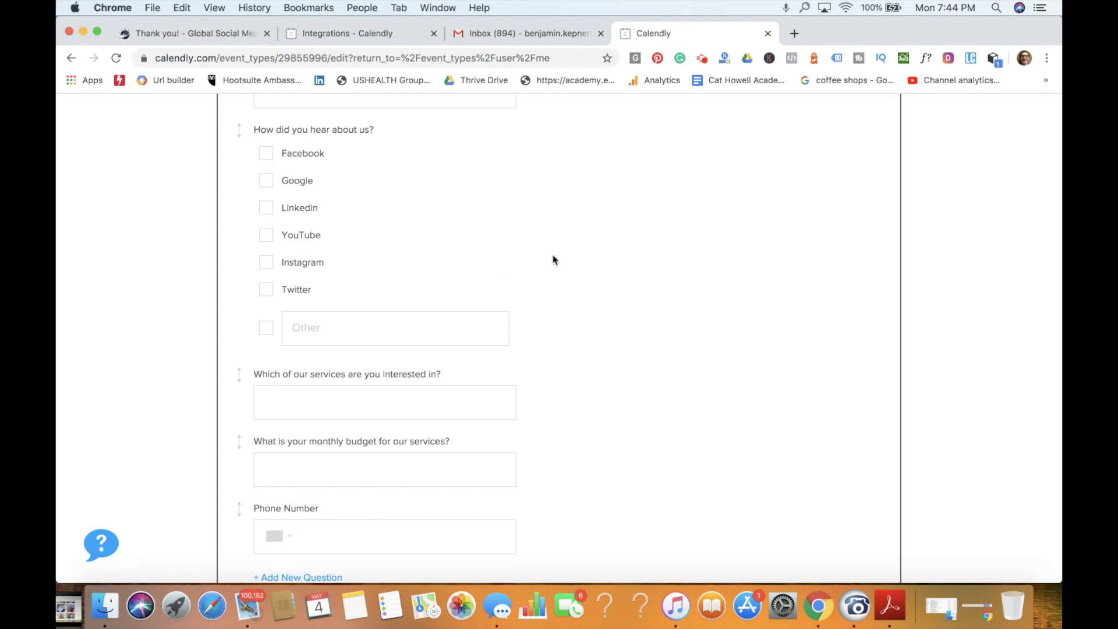
scroll(554, 297, down, 4)
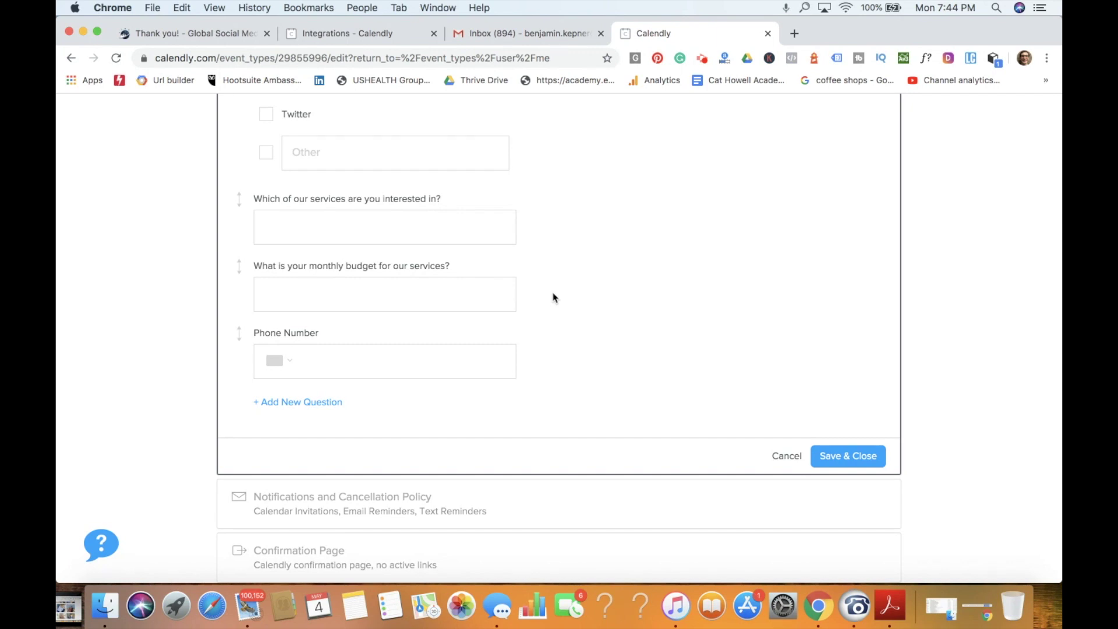
click(848, 458)
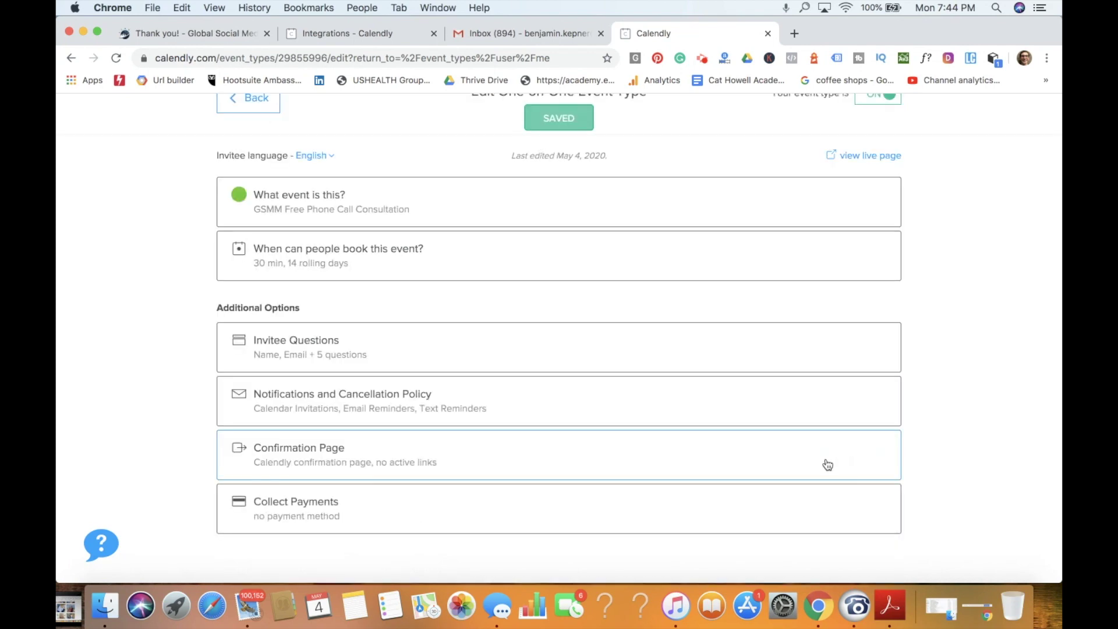
Step: Edit the email reminder body to mention an exploratory call with Global Social Media Marketing
click(548, 405)
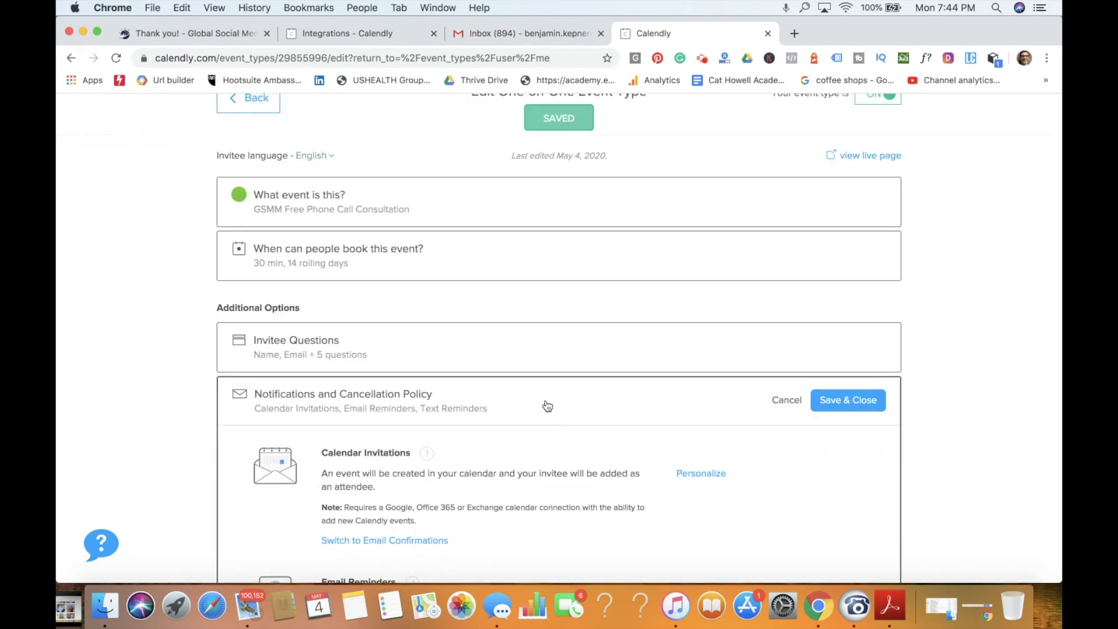
scroll(547, 406, down, 5)
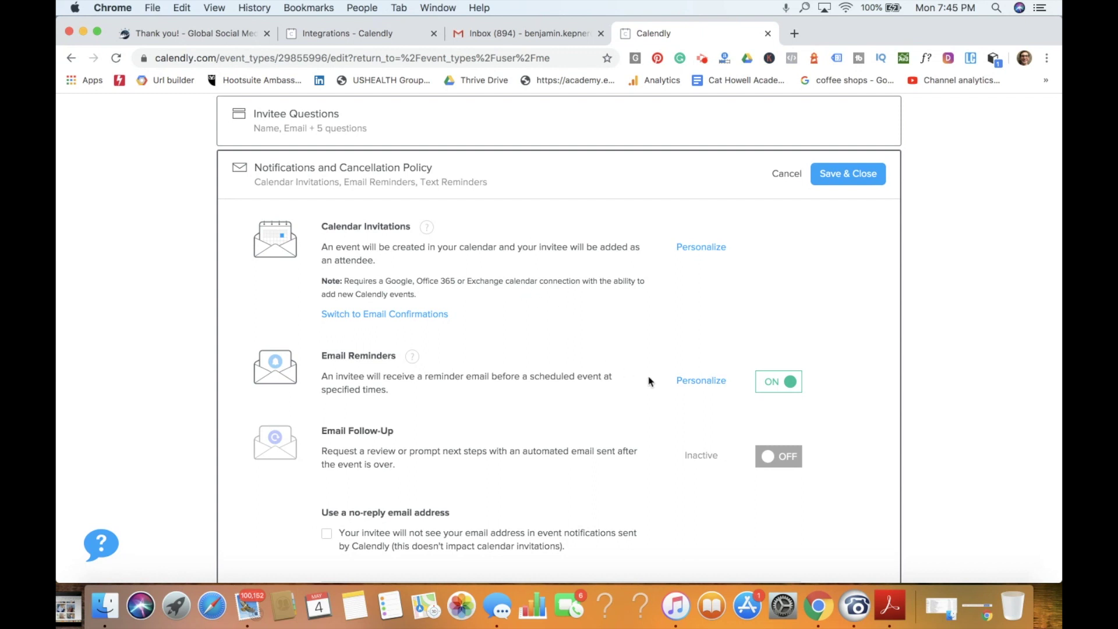
click(702, 382)
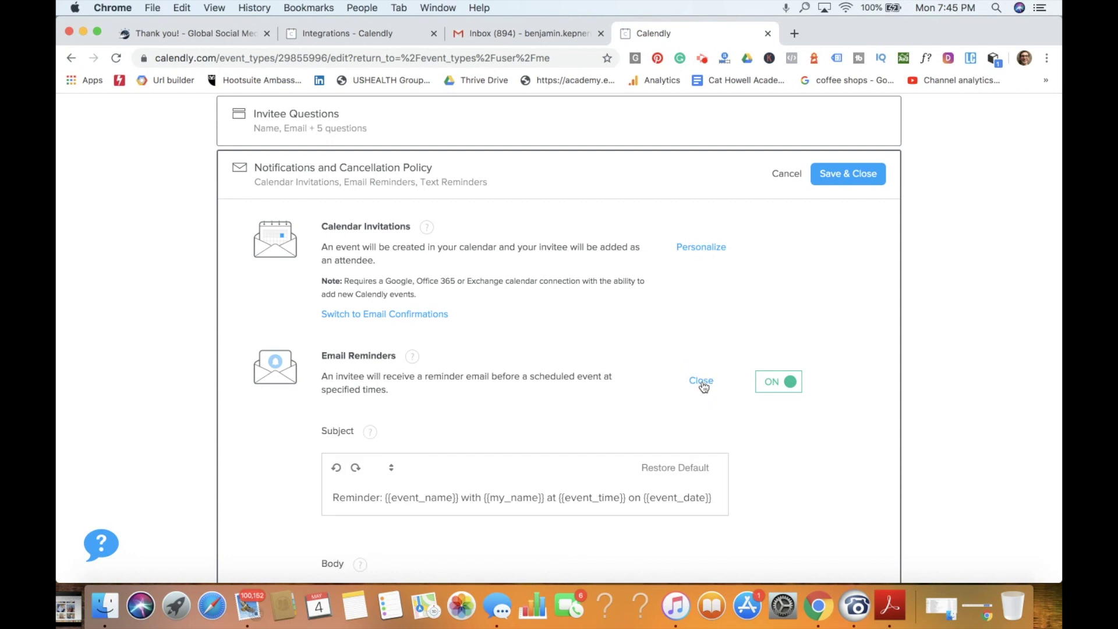
scroll(607, 348, down, 3)
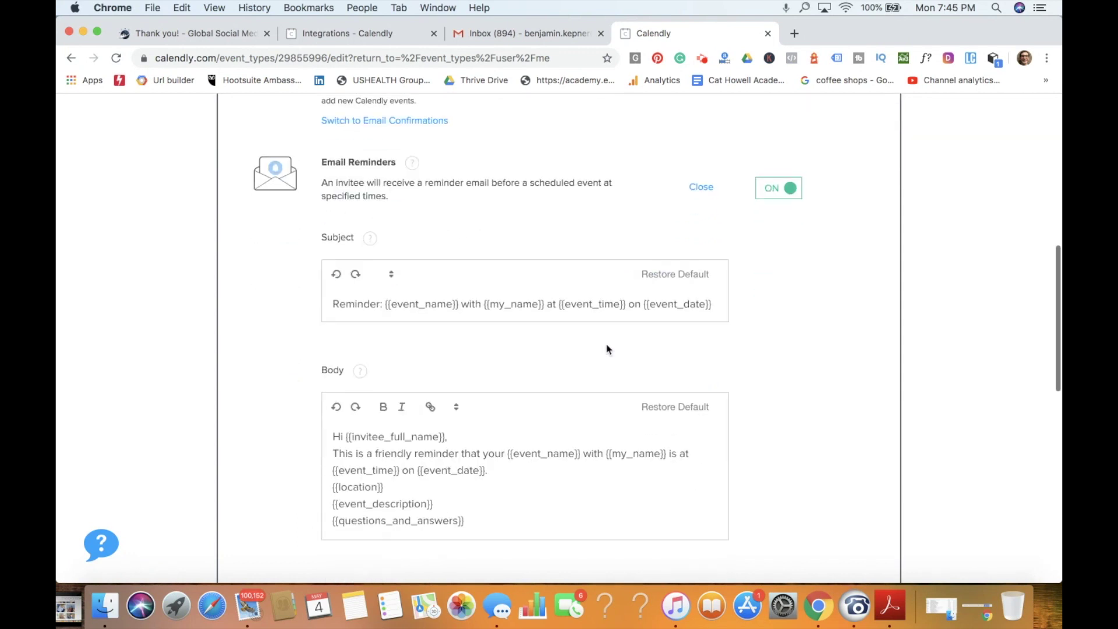
scroll(526, 432, down, 2)
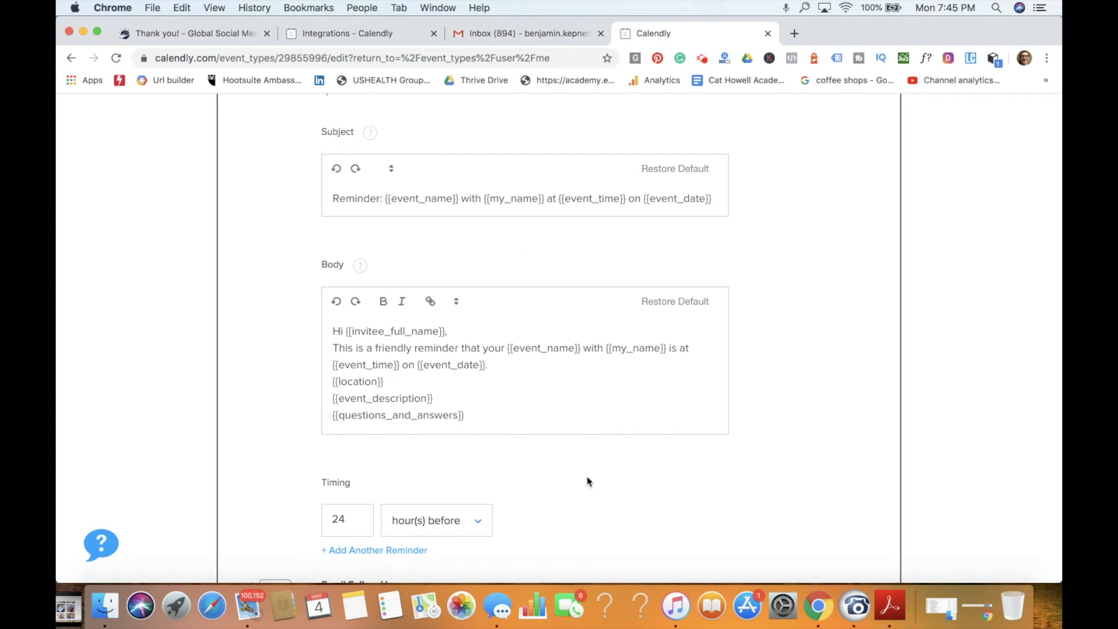
scroll(588, 482, down, 2)
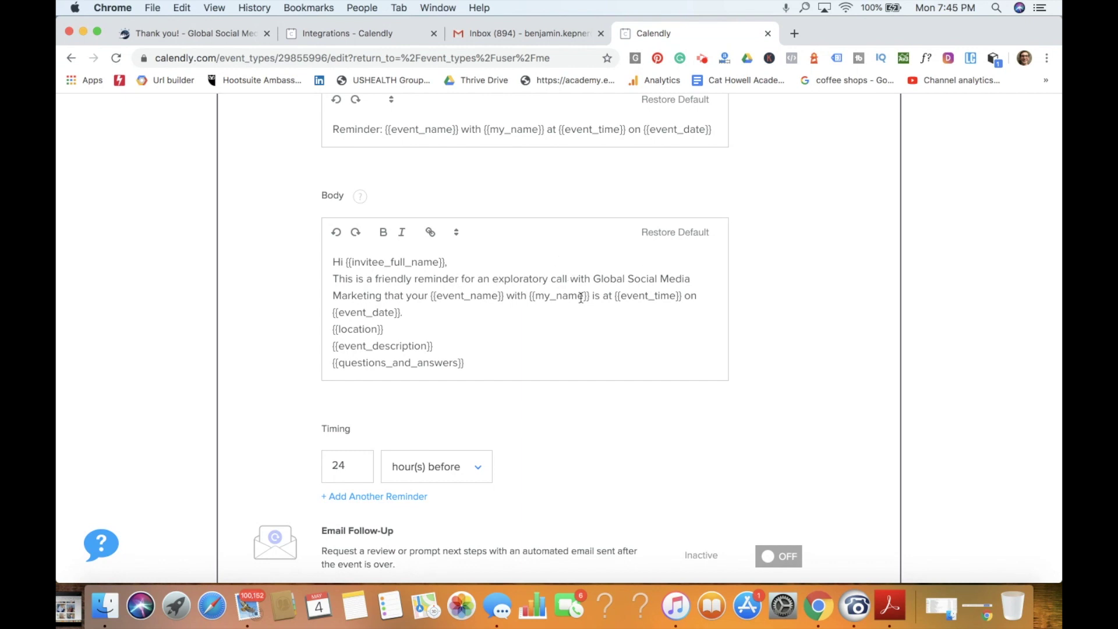
scroll(620, 369, down, 2)
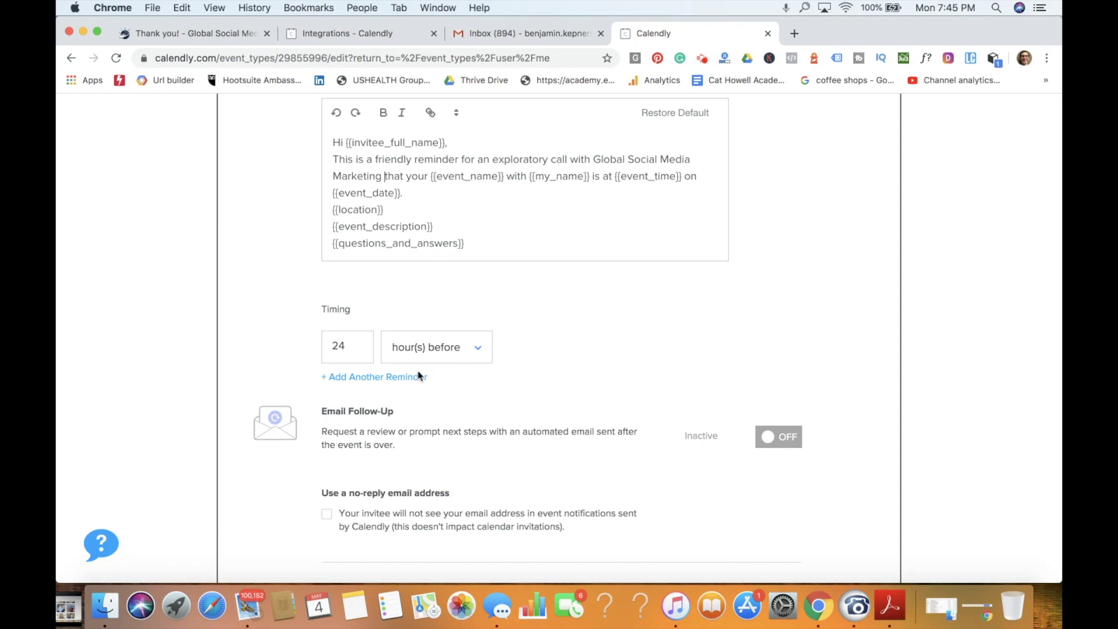
scroll(418, 376, down, 5)
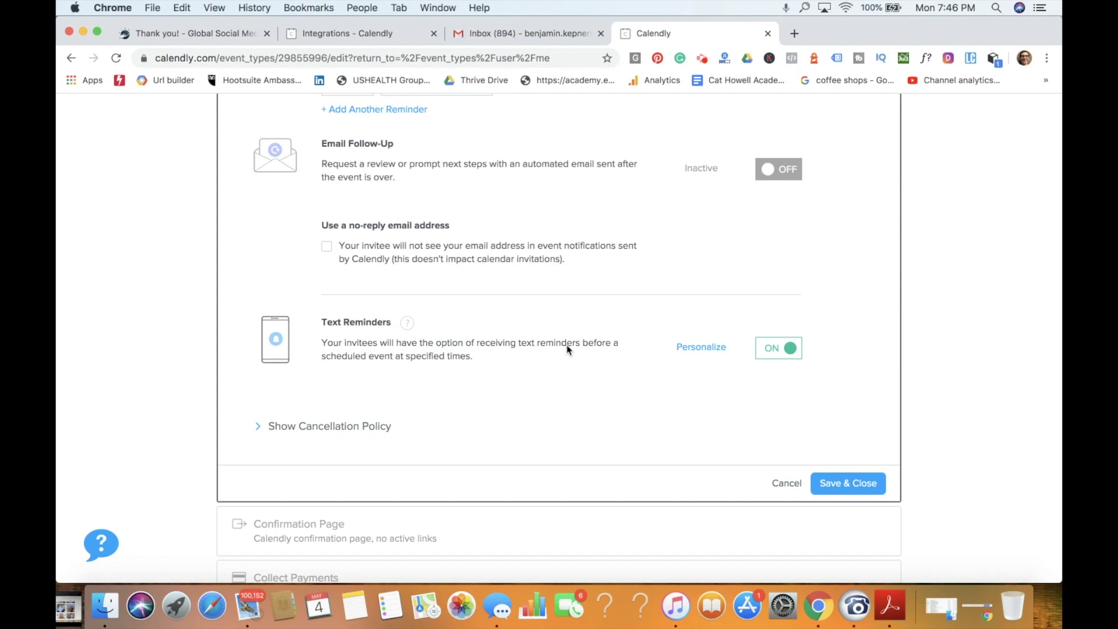
Step: Change text reminder timing from 24 hours to 1 hour before and save notifications
click(695, 349)
scroll(693, 353, up, 3)
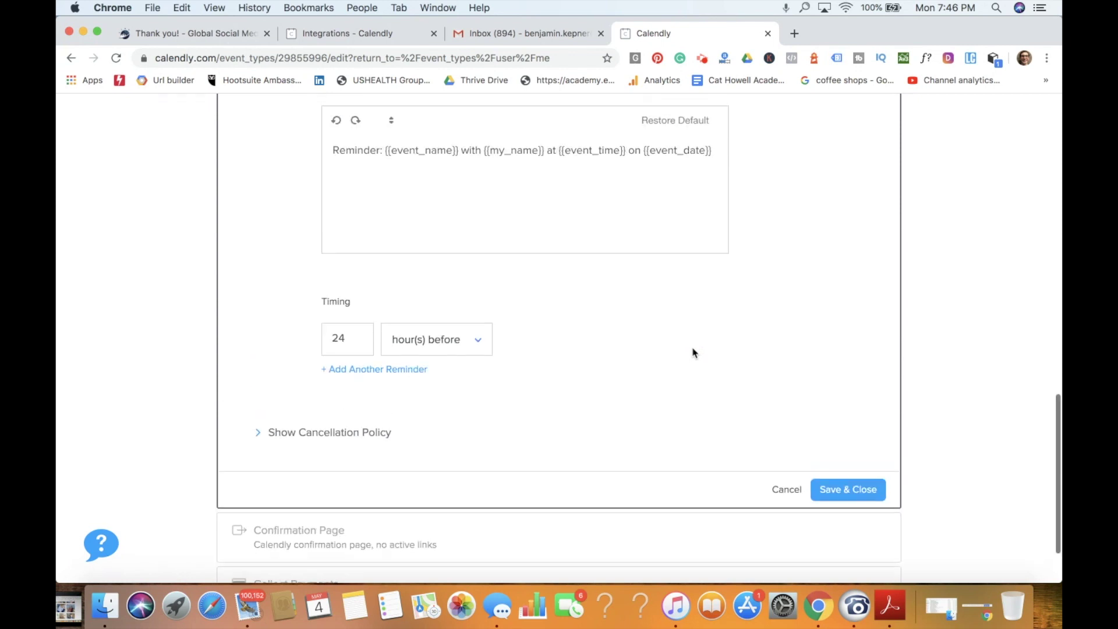
double_click(344, 447)
text(1)
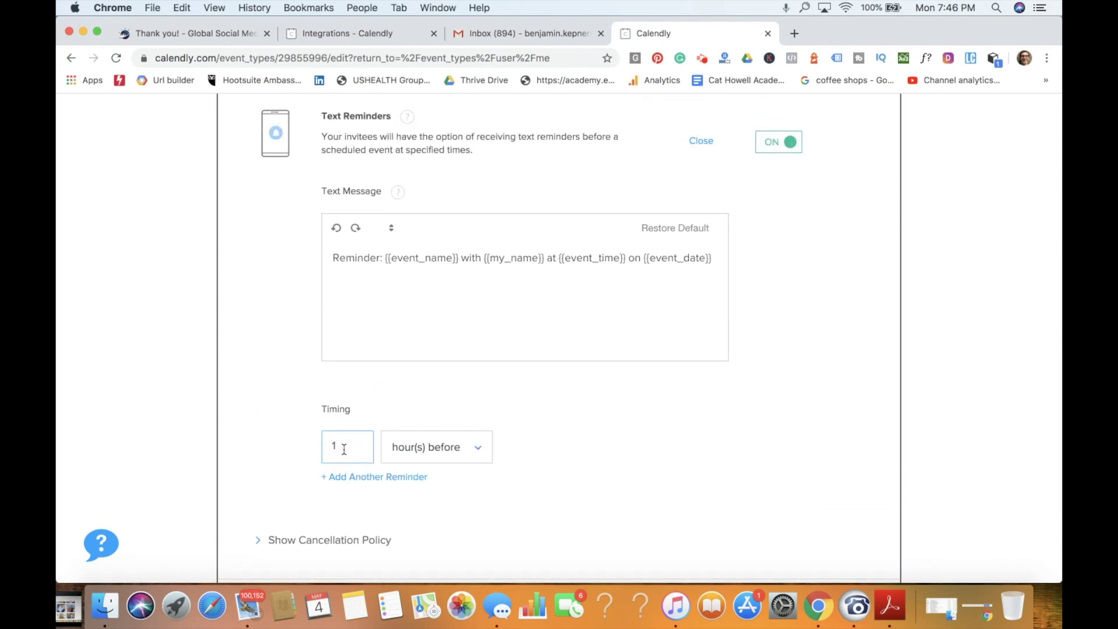
scroll(547, 429, down, 3)
click(840, 412)
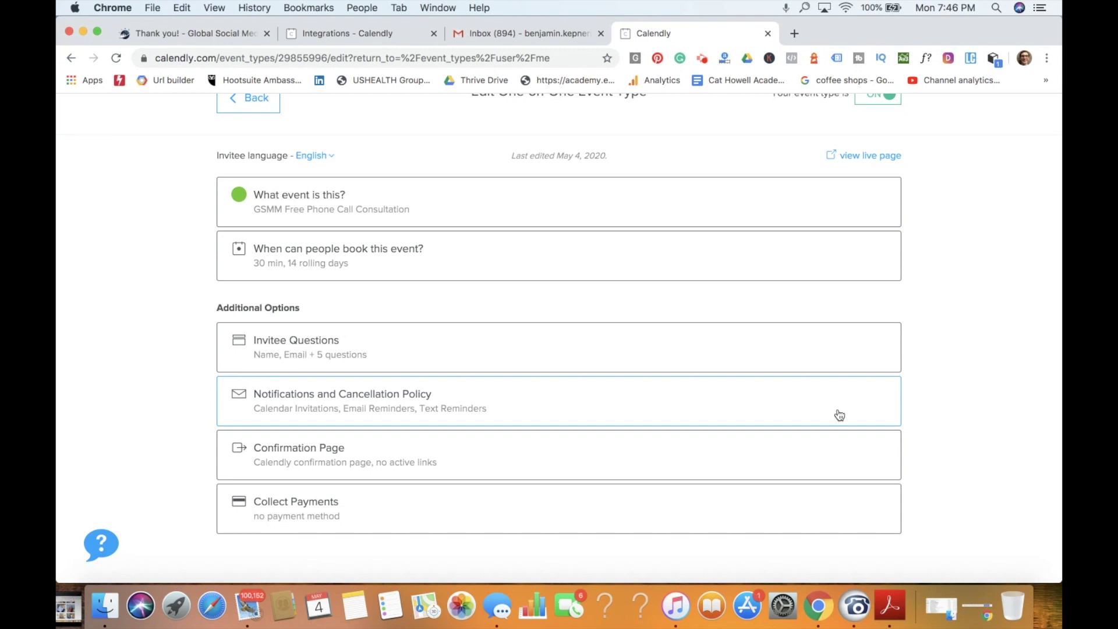
click(554, 449)
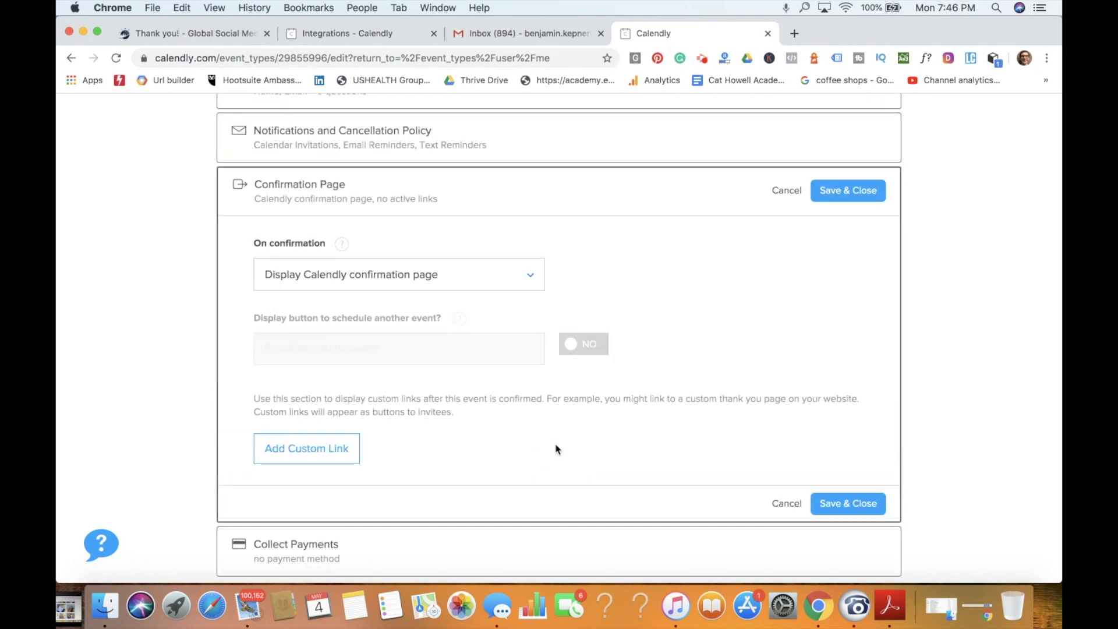
click(401, 273)
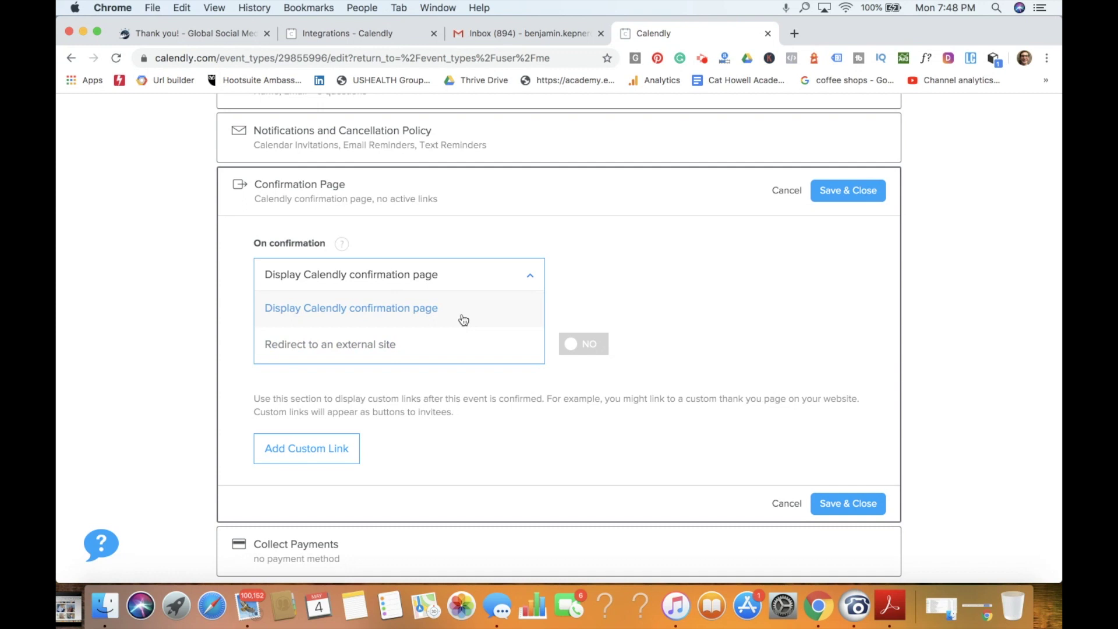
click(464, 320)
mouse_move(464, 320)
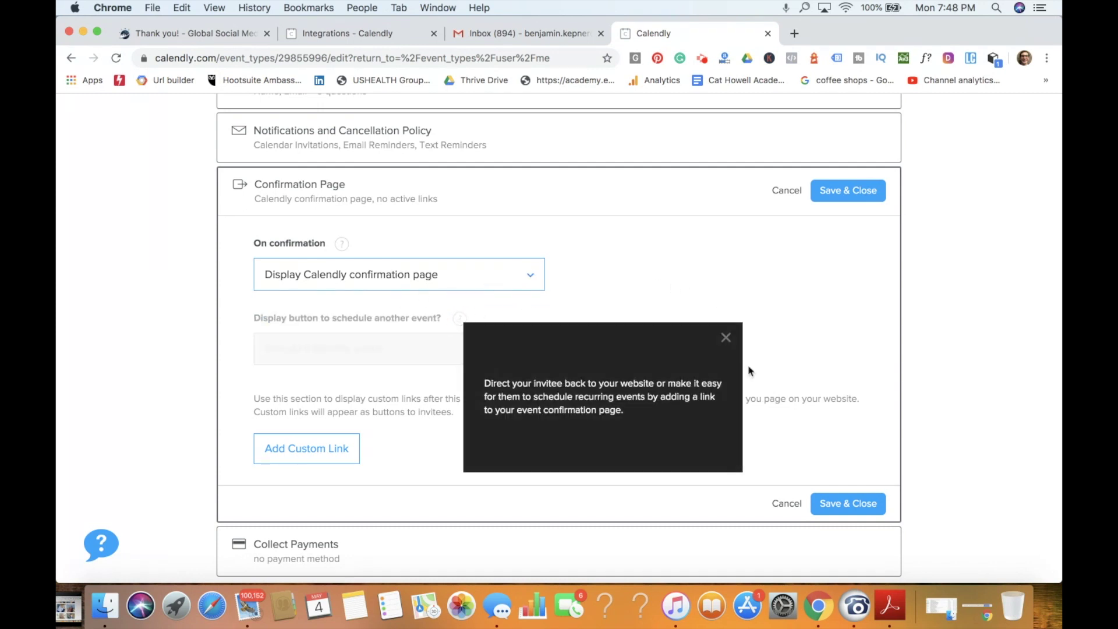
click(766, 329)
scroll(781, 320, down, 2)
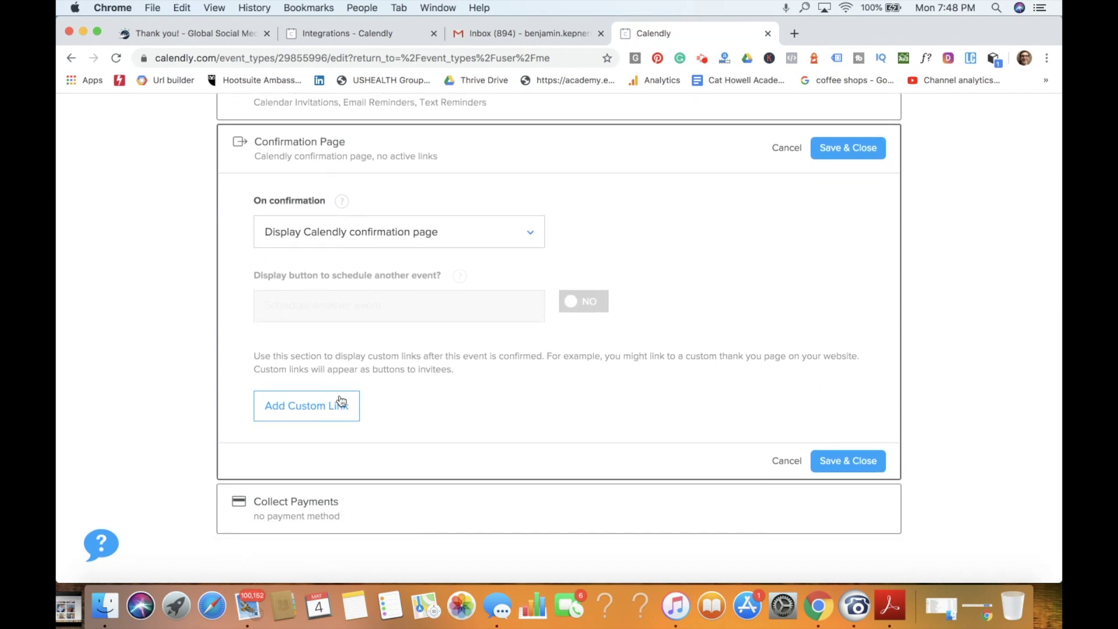
click(849, 465)
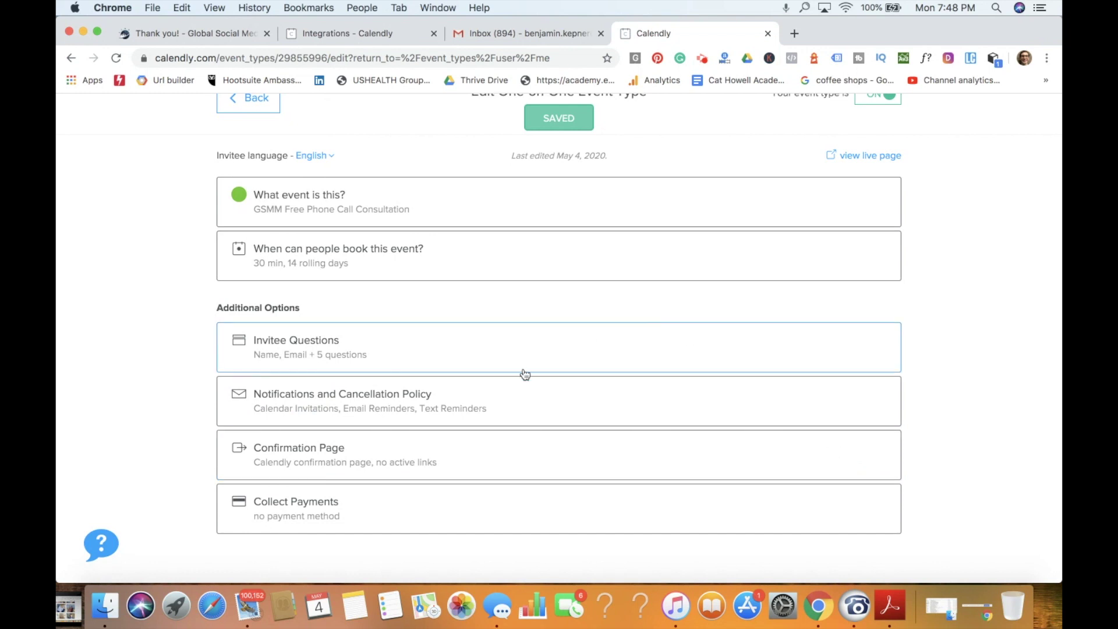
Step: Glance at Collect Payments, then return to the thank-you page's embedded booking calendar
click(434, 506)
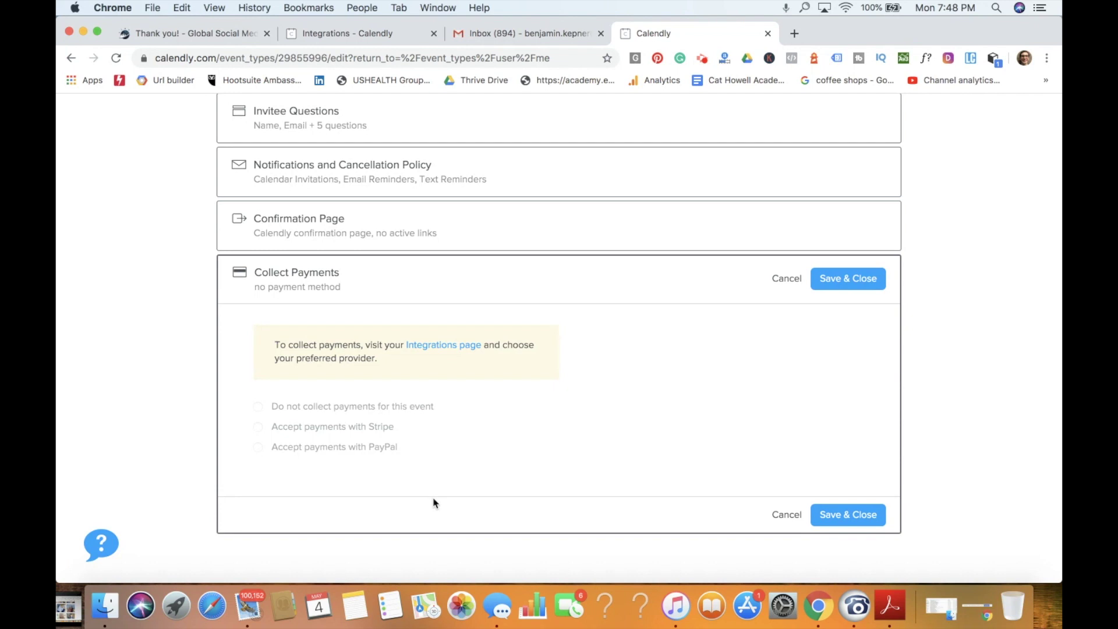
click(193, 33)
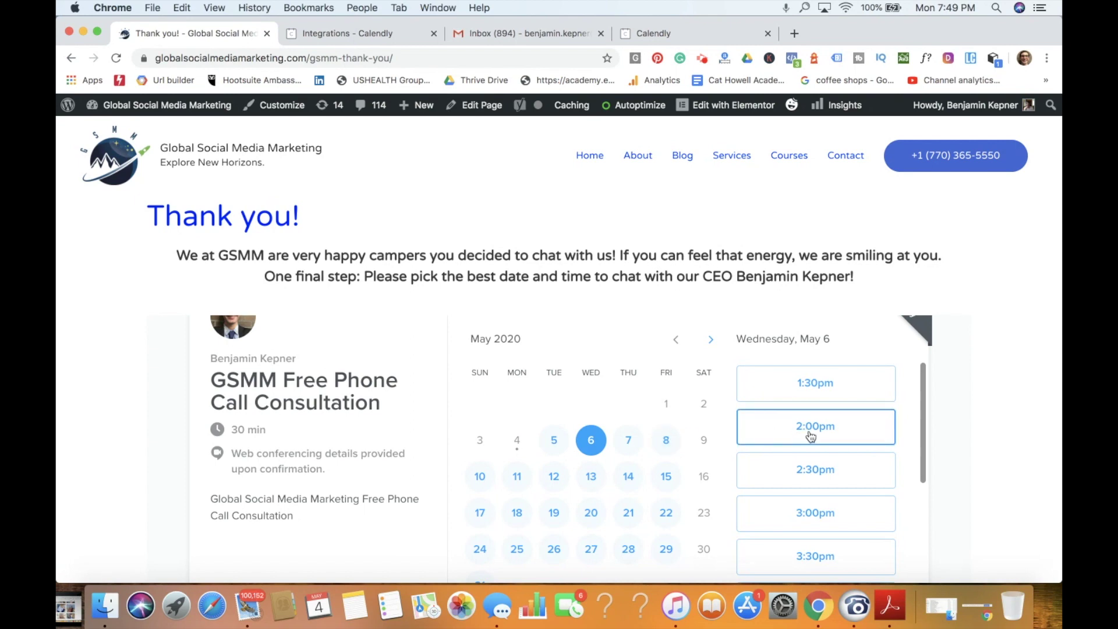
Step: Pick and confirm the 2:00pm slot on Wednesday, May 6, with the browser maximized
click(836, 436)
click(836, 436)
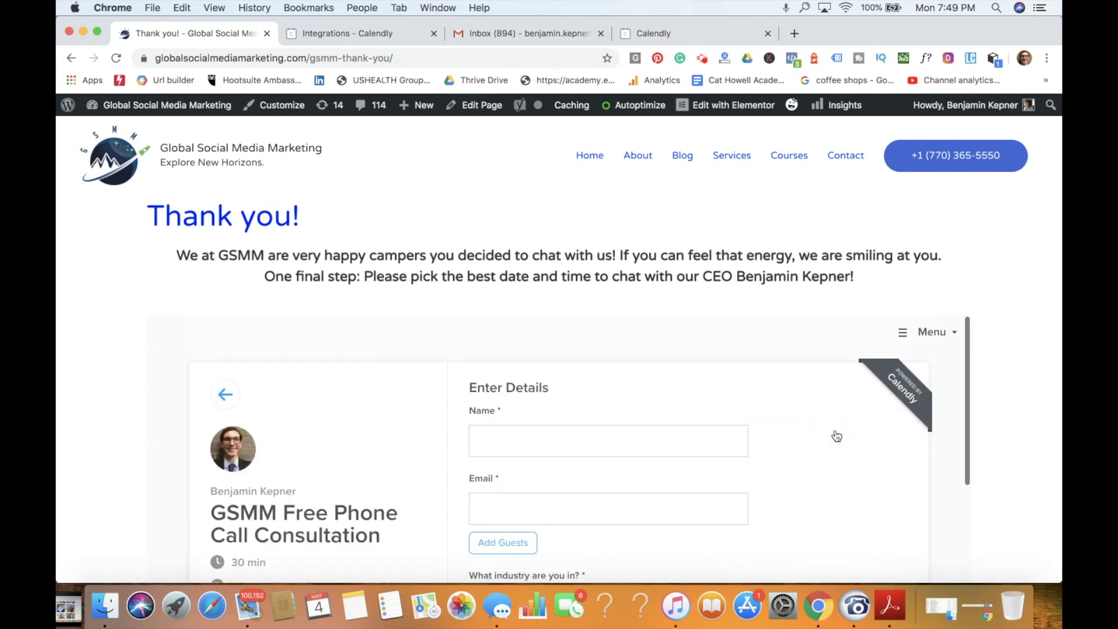
scroll(837, 436, down, 5)
scroll(833, 436, up, 5)
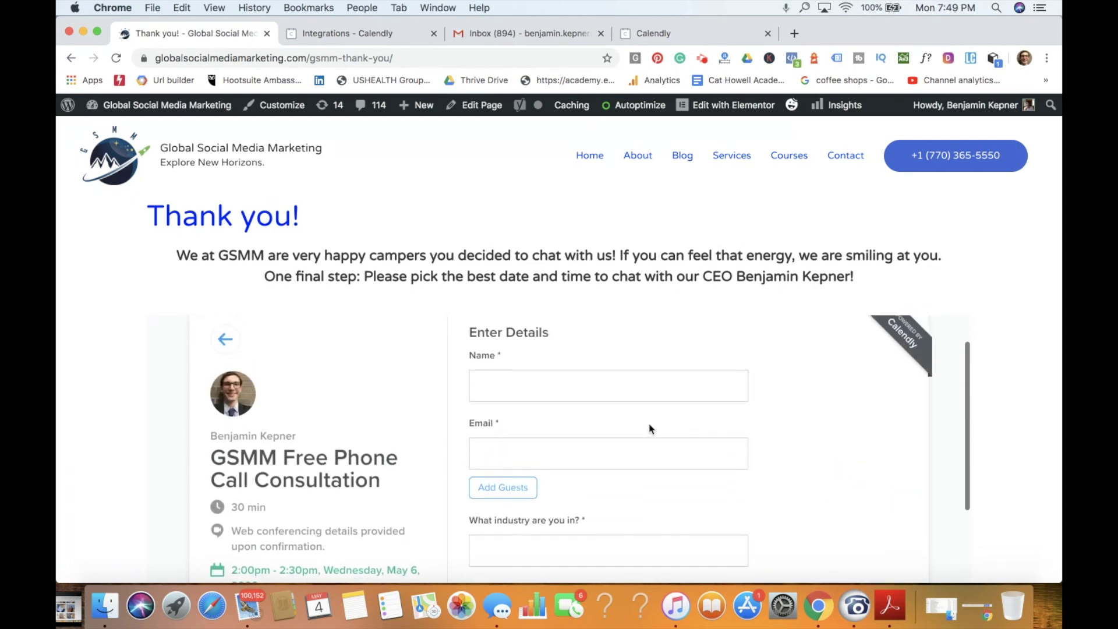
click(97, 31)
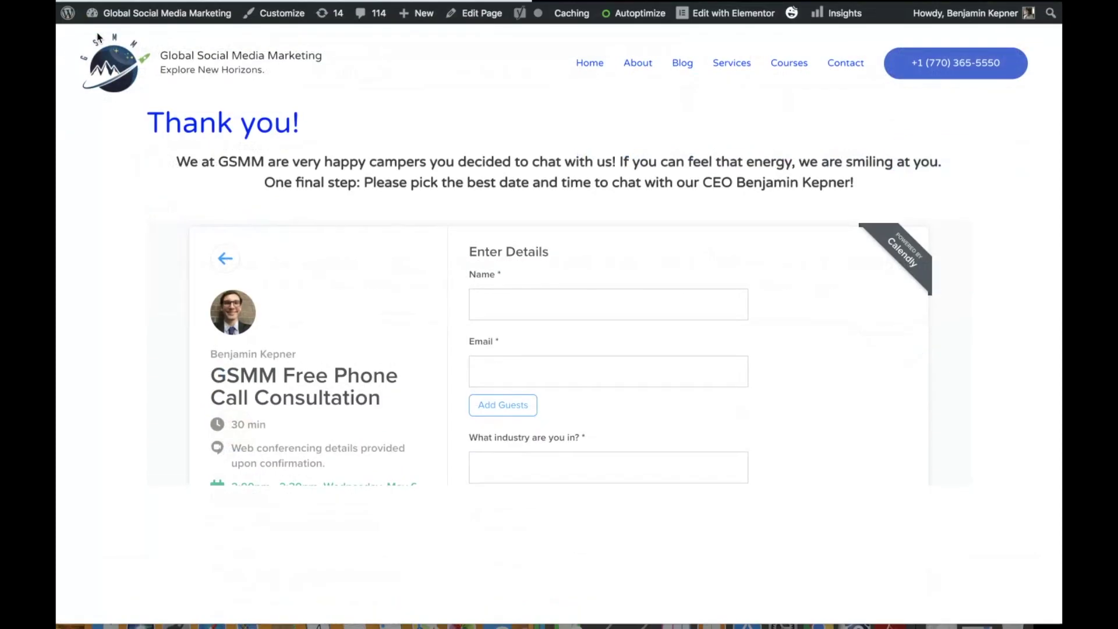
scroll(762, 357, down, 3)
scroll(761, 357, up, 3)
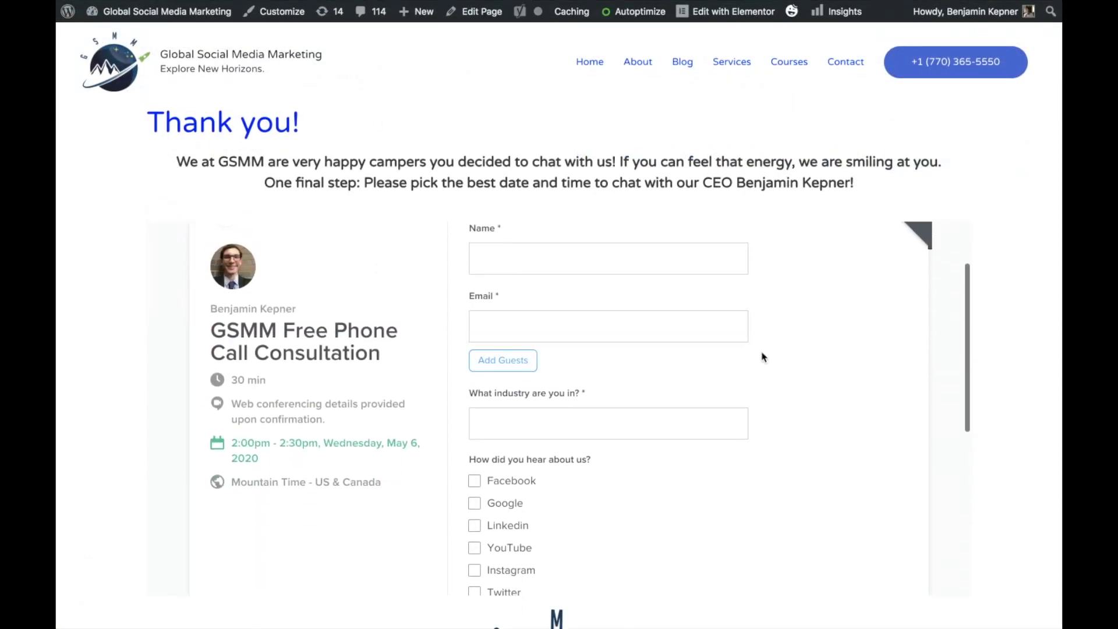
Step: Autofill the invitee's name and email, answer industry 'Restaurant' and tick Google
click(581, 290)
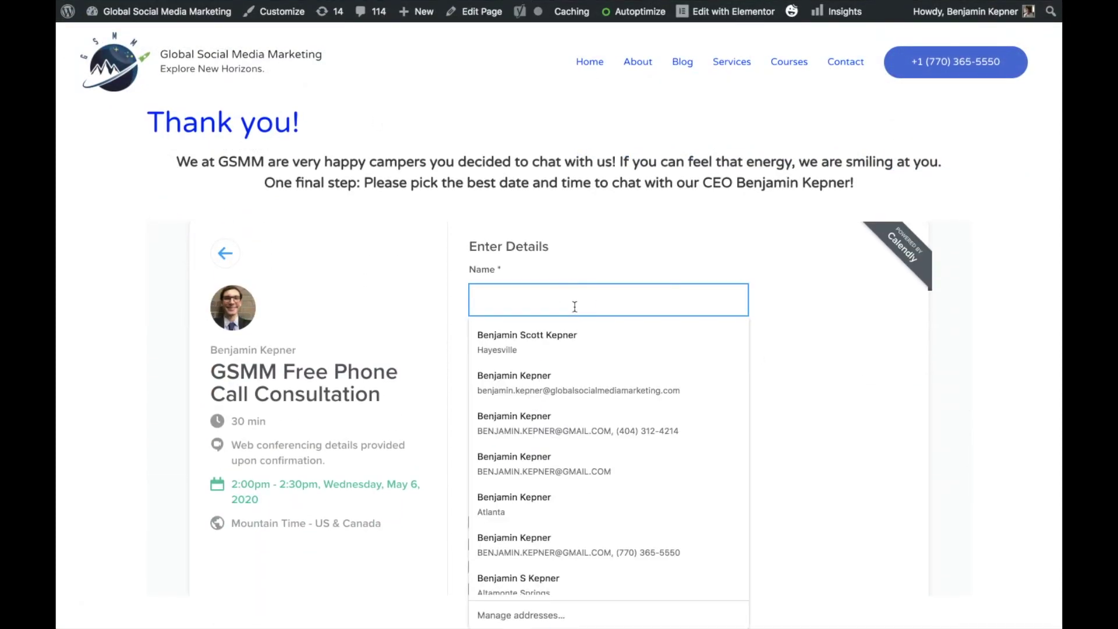
click(574, 333)
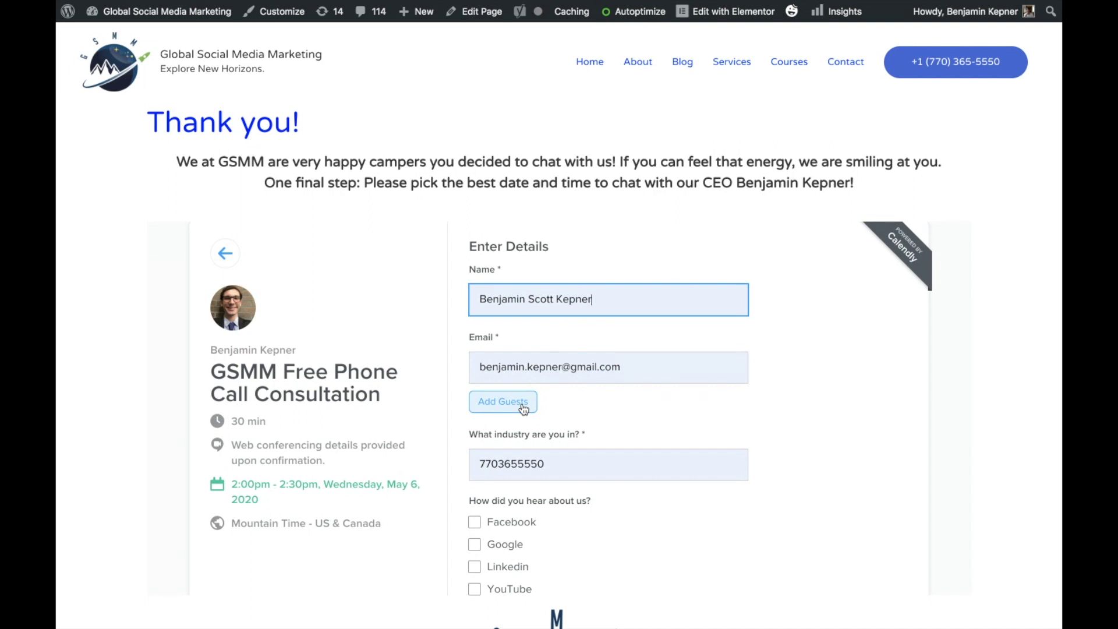
scroll(558, 394, down, 2)
double_click(560, 385)
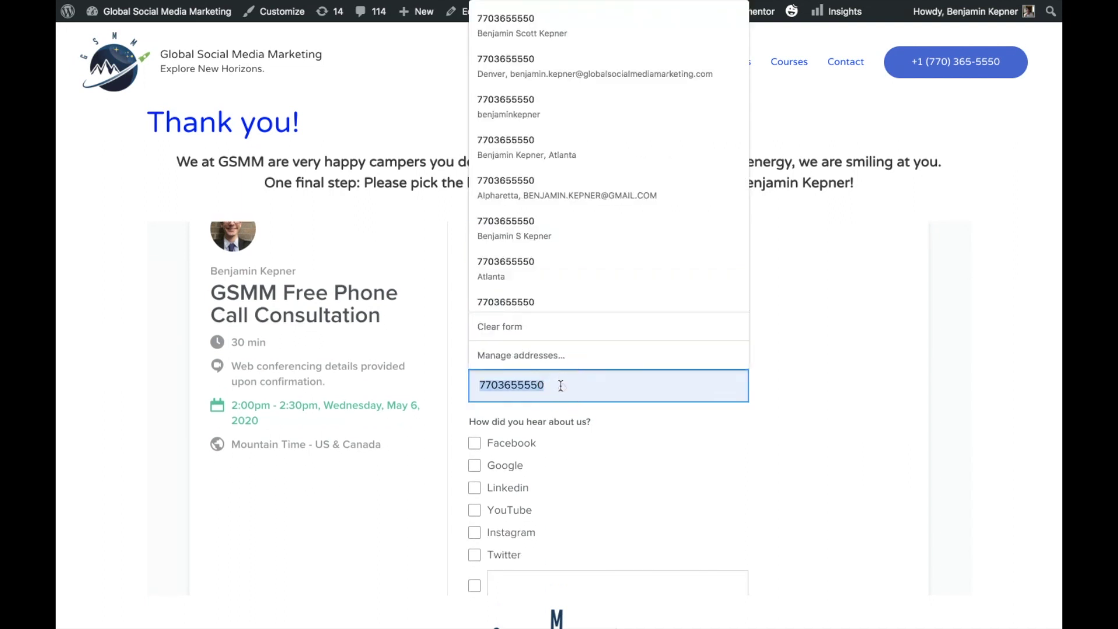
key(BackSpace)
text(Restaurant)
click(475, 466)
scroll(673, 460, down, 5)
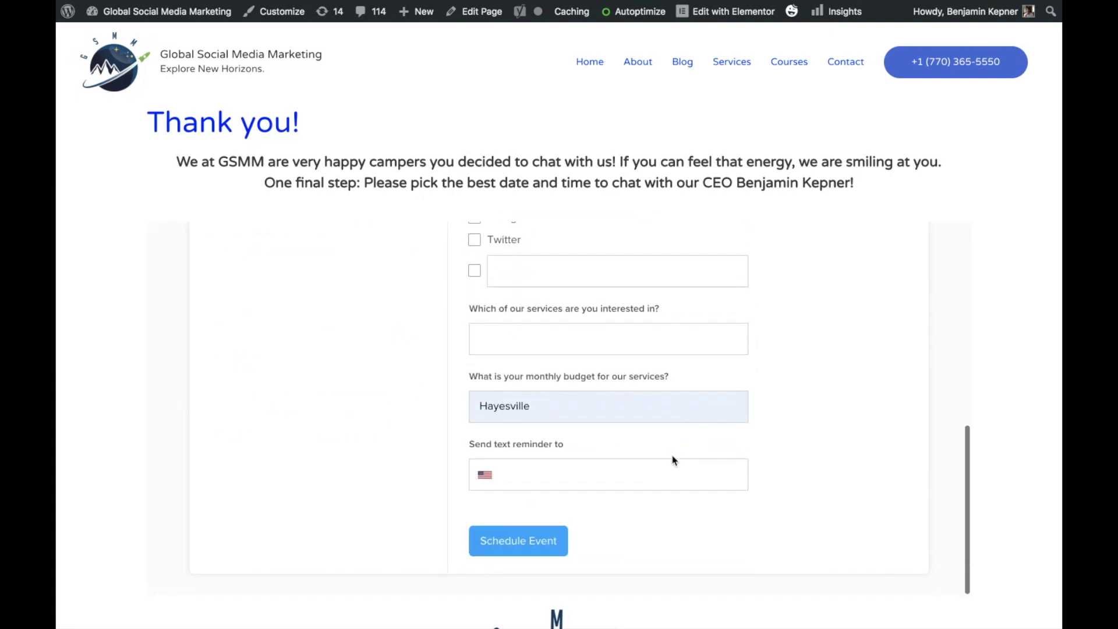
scroll(673, 460, up, 1)
Step: Answer services 'Facebook and YouTube', budget 1k, enter the reminder phone number, and schedule
click(597, 389)
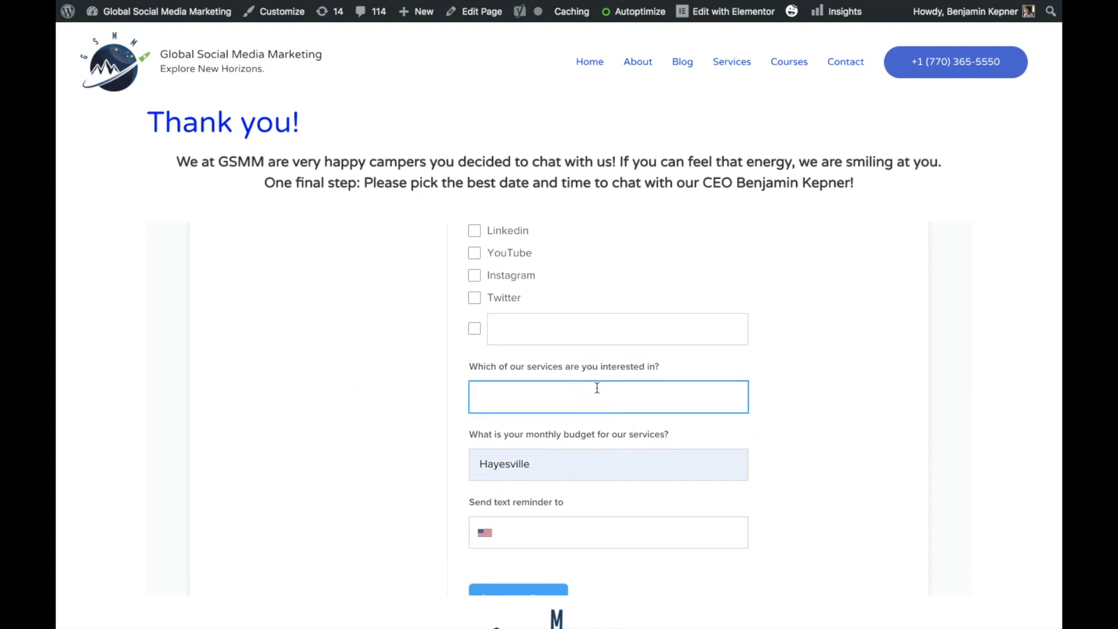
text(Facebook and youtu)
key(BackSpace)
key(BackSpace)
key(BackSpace)
key(BackSpace)
key(BackSpace)
text(YouTube)
click(550, 461)
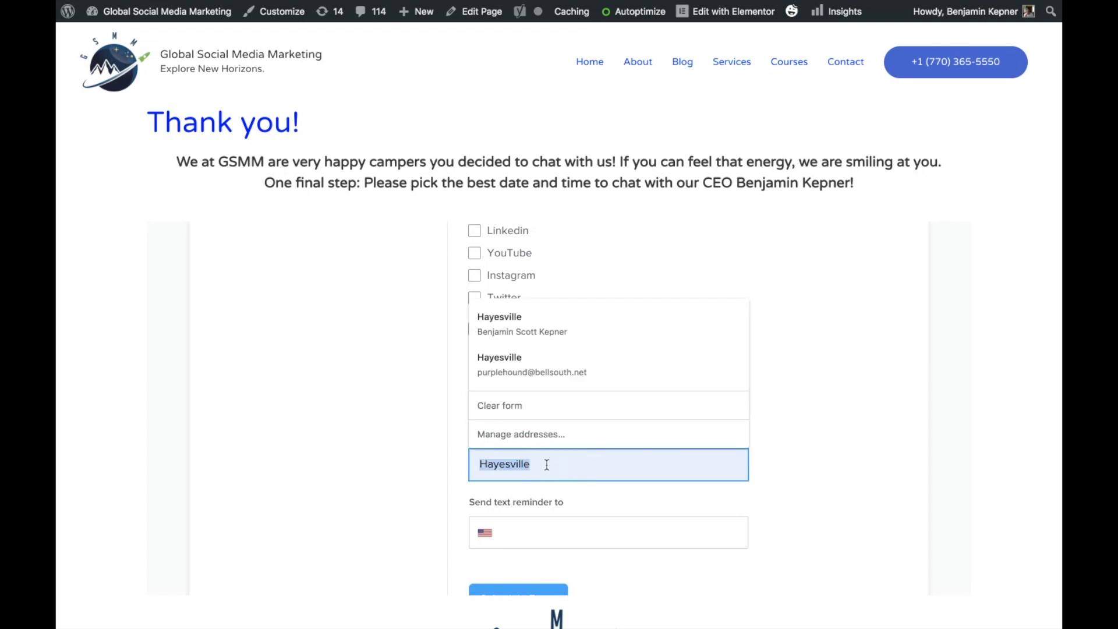
text(1k)
click(553, 529)
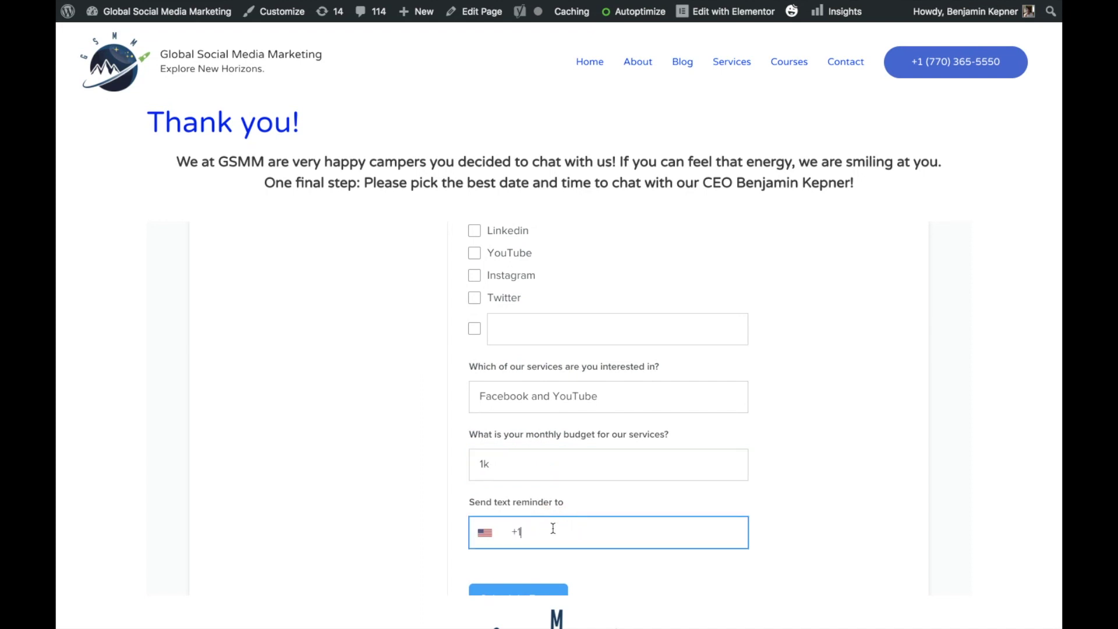
scroll(819, 407, down, 1)
click(517, 554)
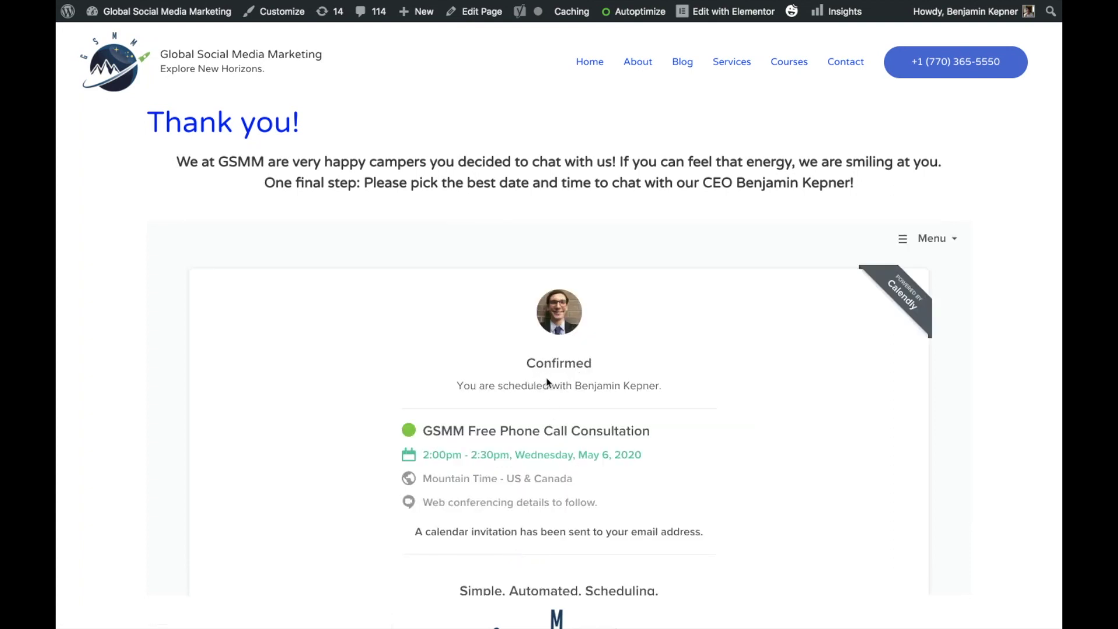
scroll(654, 400, down, 2)
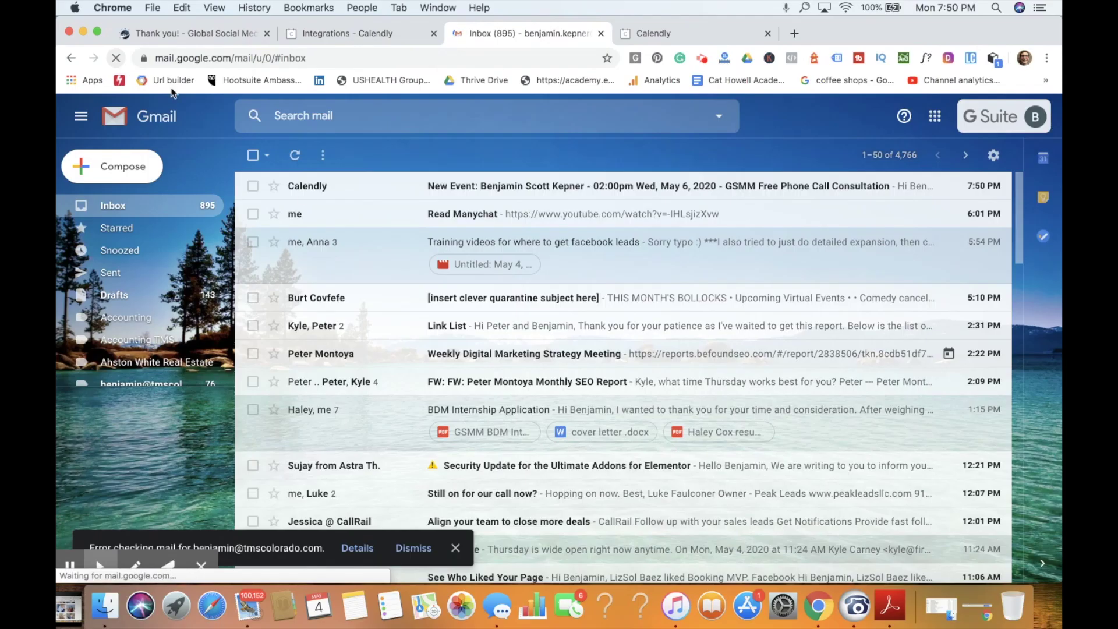
Step: Open Calendly's New Event email and read the Hangouts location and question answers
click(352, 187)
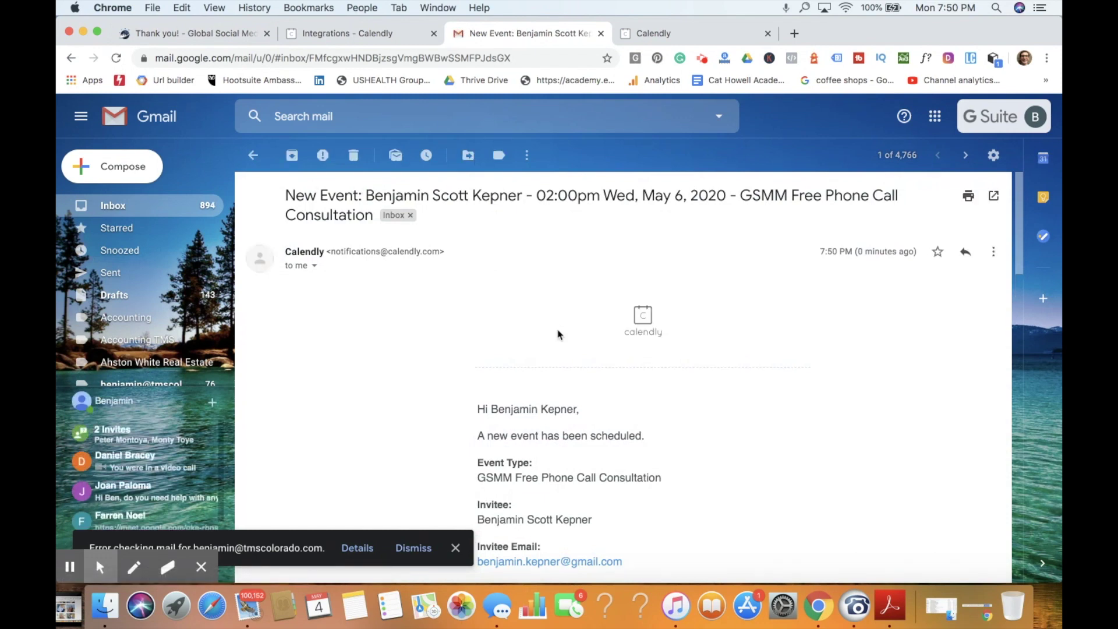
scroll(878, 412, down, 3)
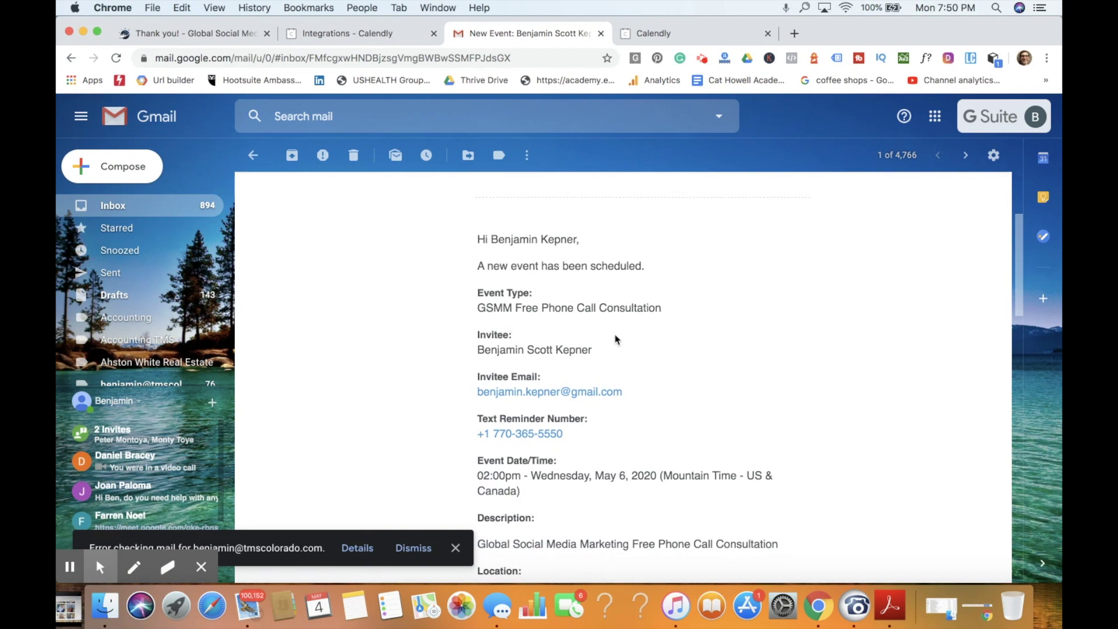
click(456, 548)
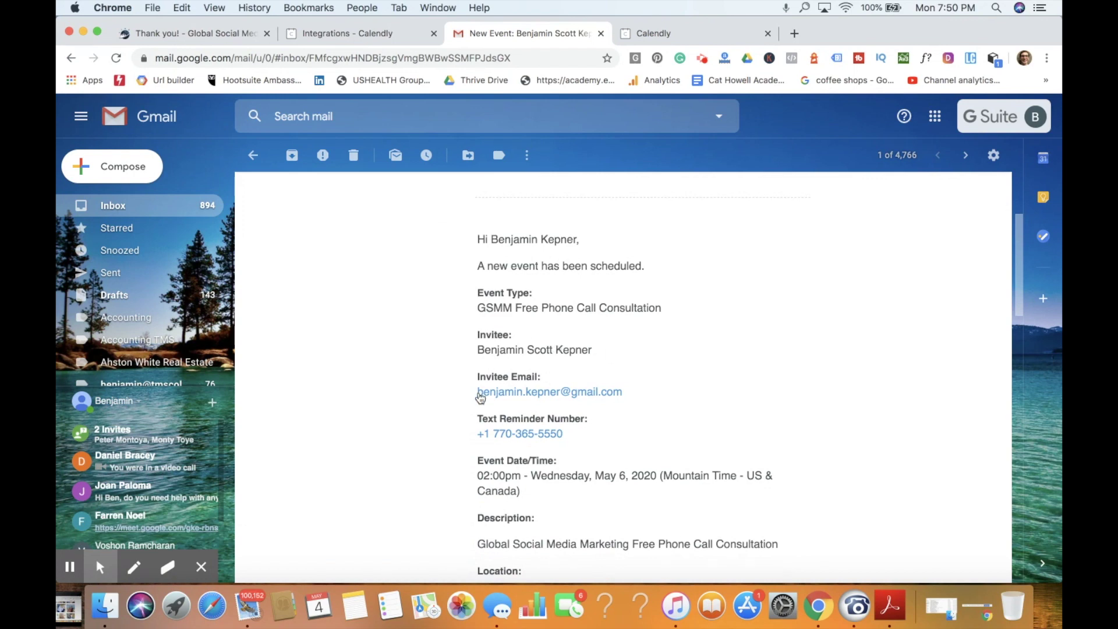
scroll(651, 377, down, 3)
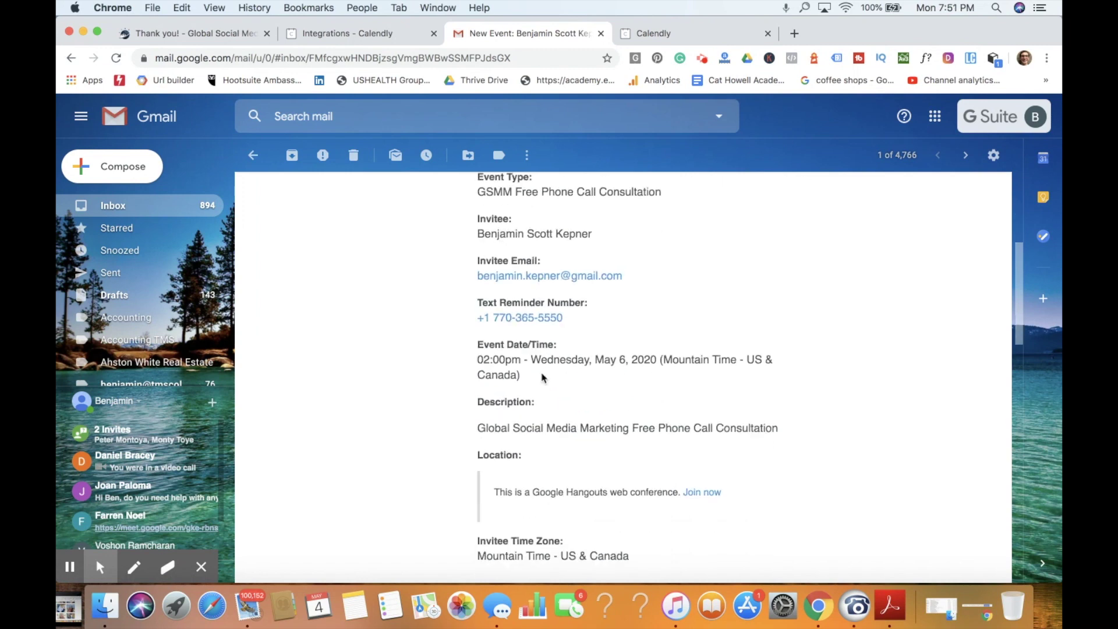
scroll(652, 321, down, 3)
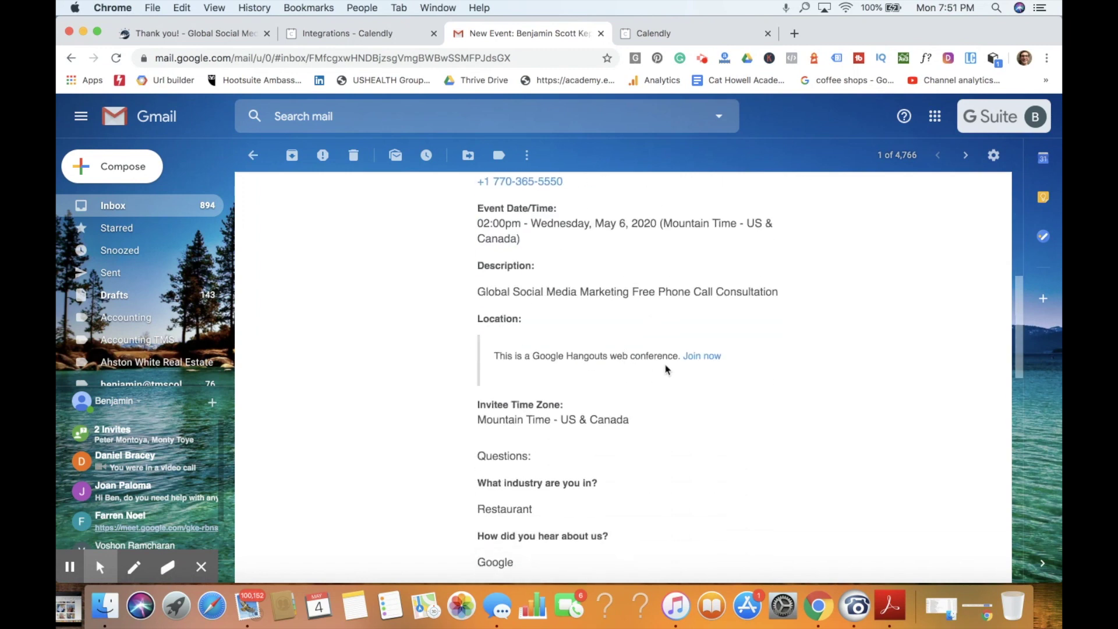
Step: Join the booking's Google Meet video call, then leave it to return to the Gmail notification
click(692, 358)
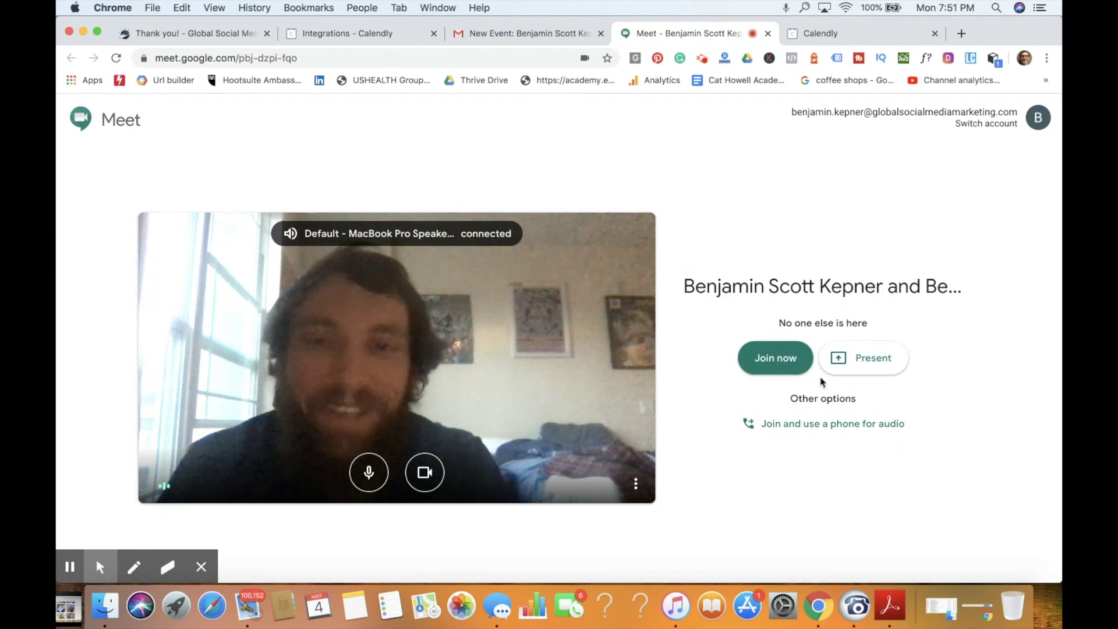
click(761, 369)
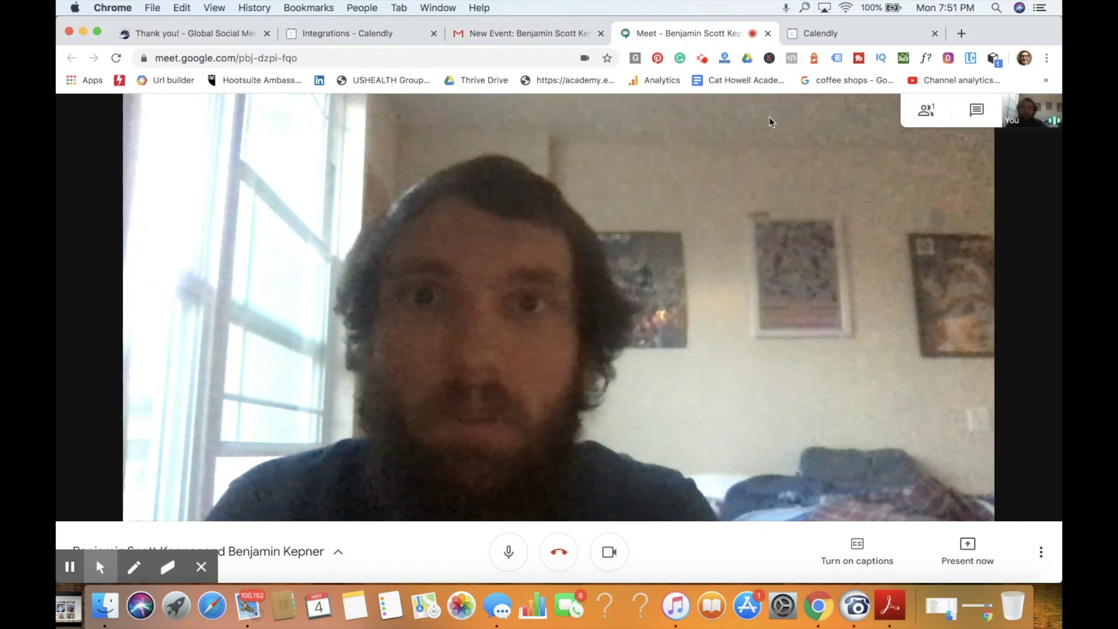
key(super+w)
scroll(515, 456, up, 3)
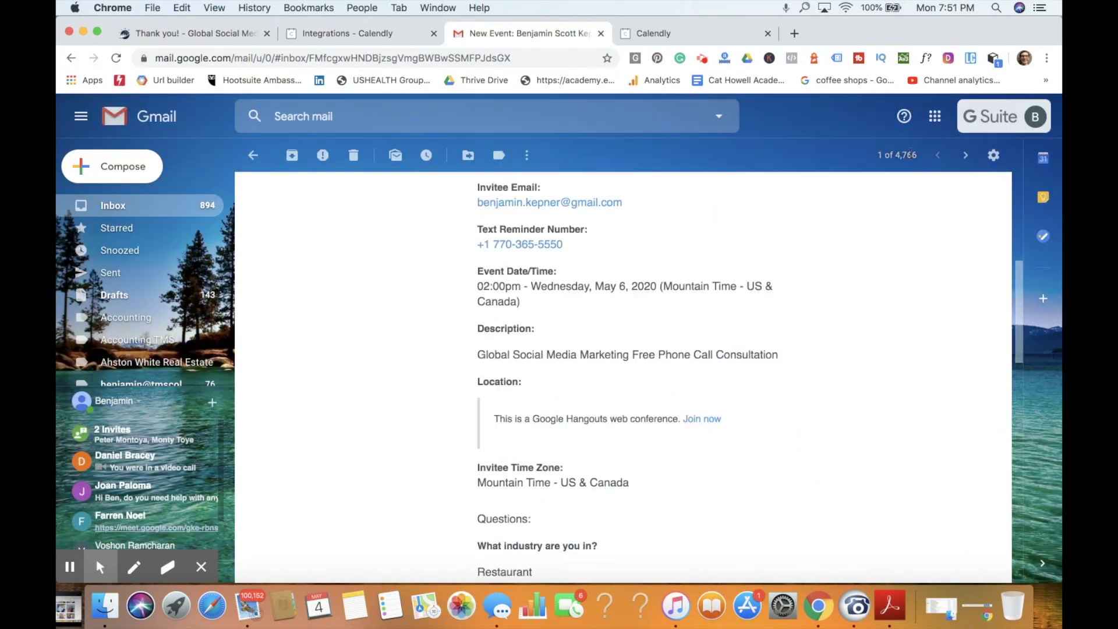
Step: Open Google Calendar and view the May 6 2:00–2:30pm consultation's details, Meet link and guests
click(936, 116)
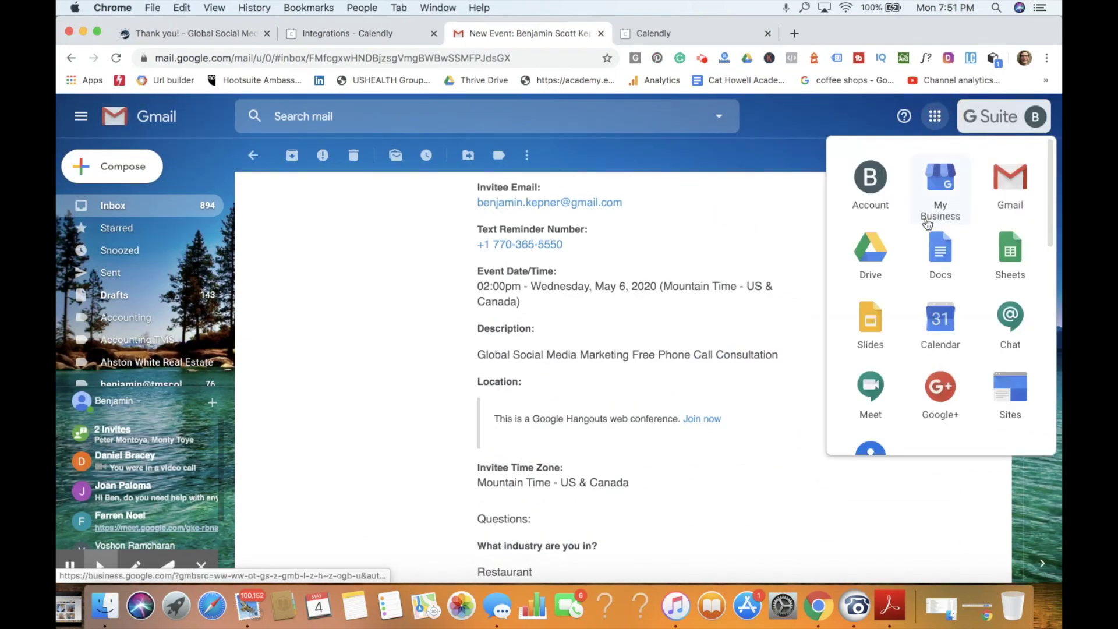
click(939, 317)
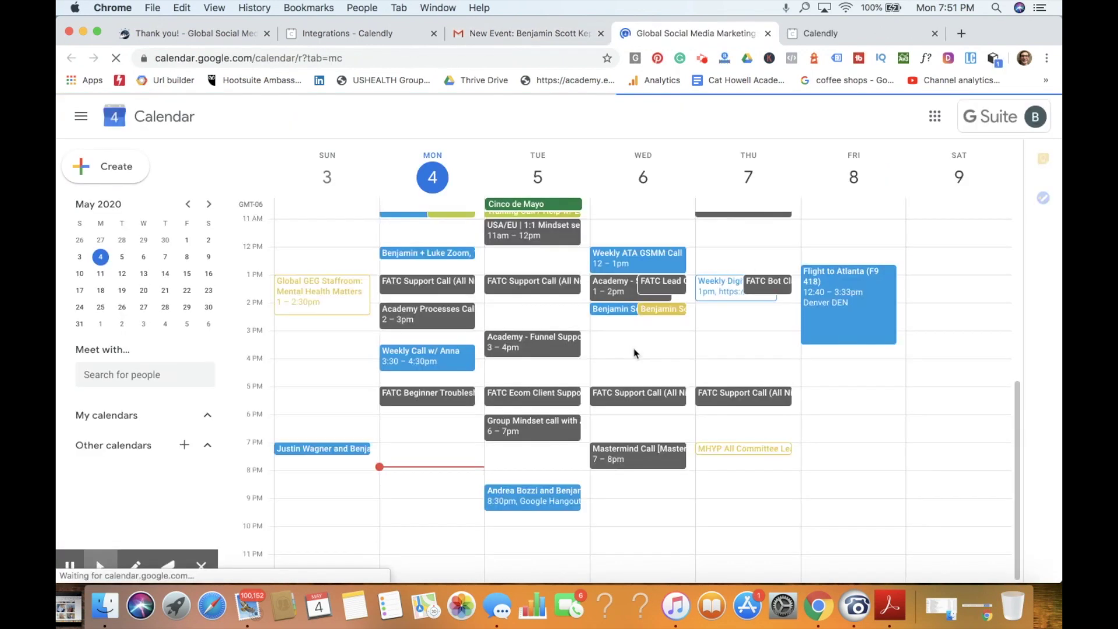
click(627, 313)
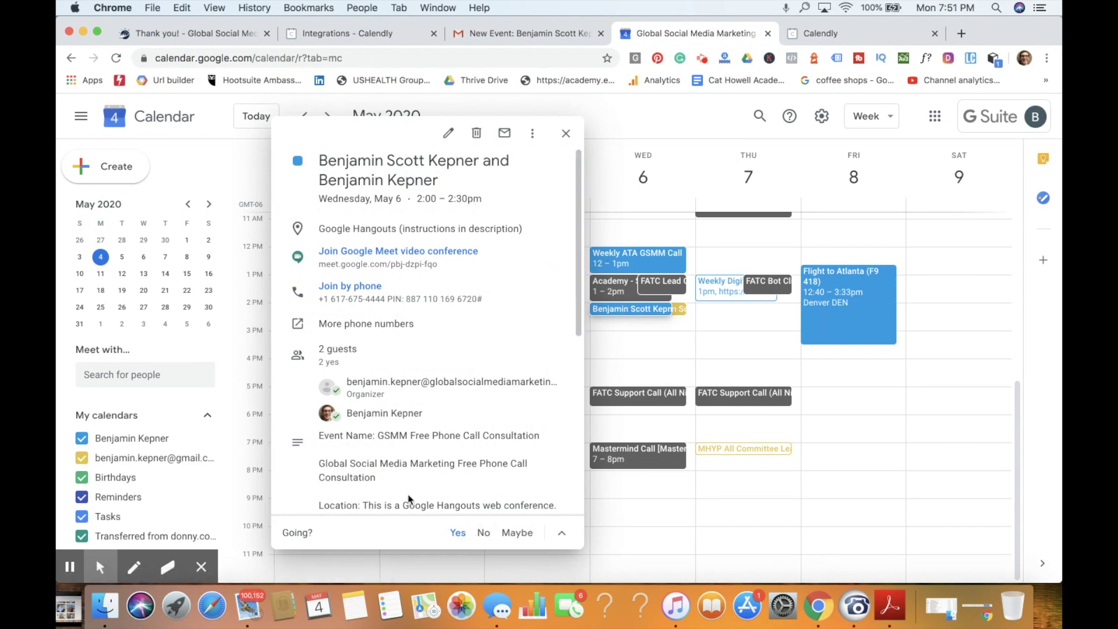
scroll(501, 480, down, 3)
scroll(498, 426, up, 2)
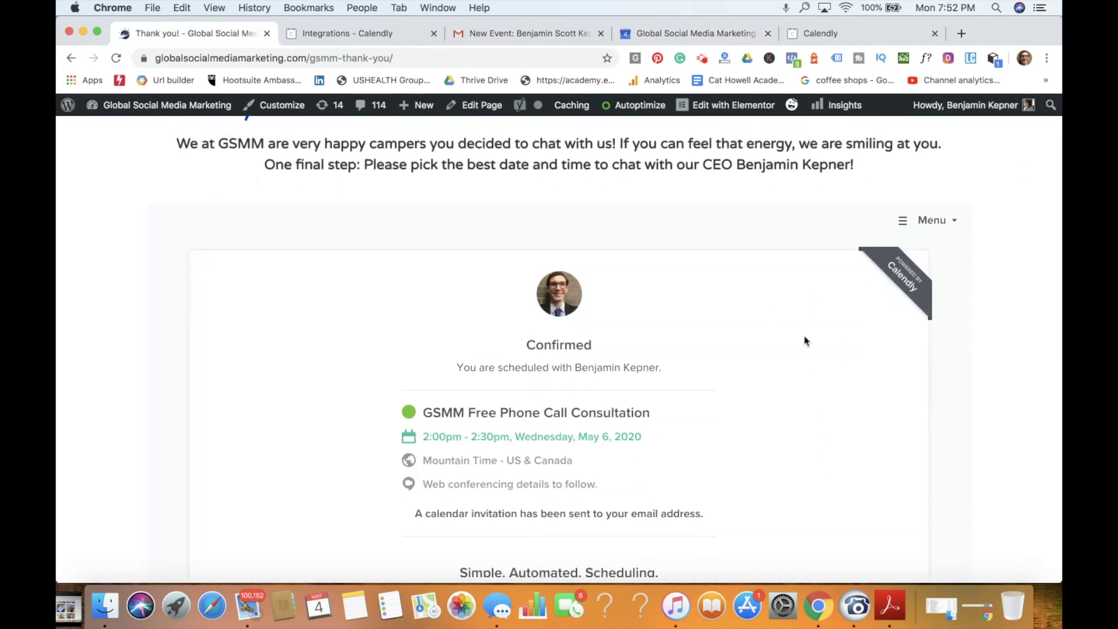
Step: Open the one-hour GSMM call's public booking page from the Calendly event types dashboard
scroll(837, 448, down, 3)
scroll(836, 448, up, 4)
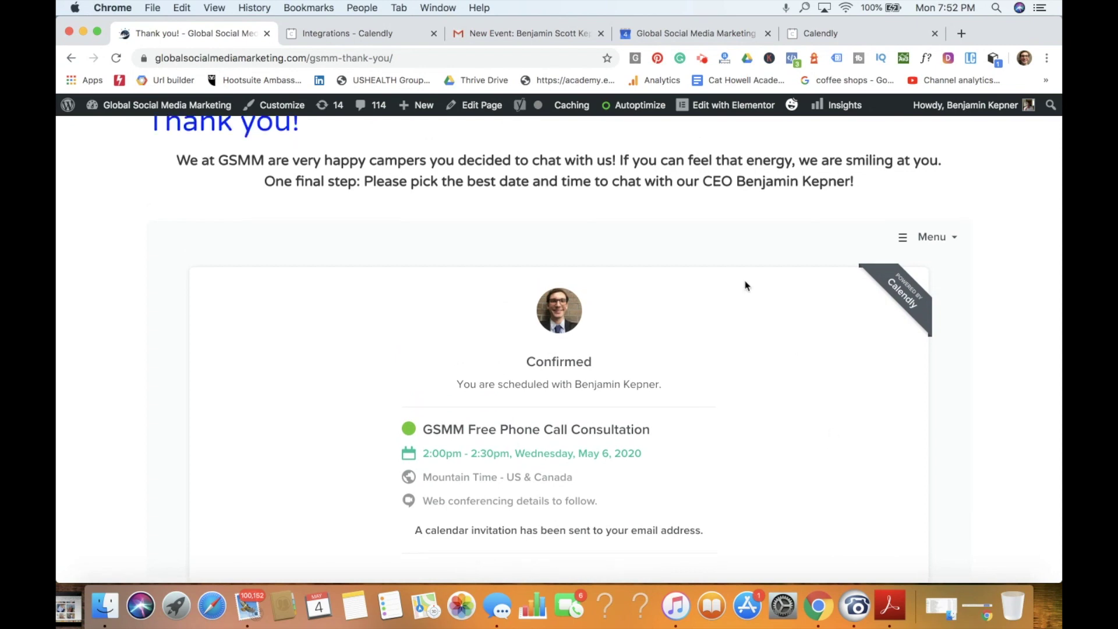
scroll(745, 283, up, 3)
click(813, 35)
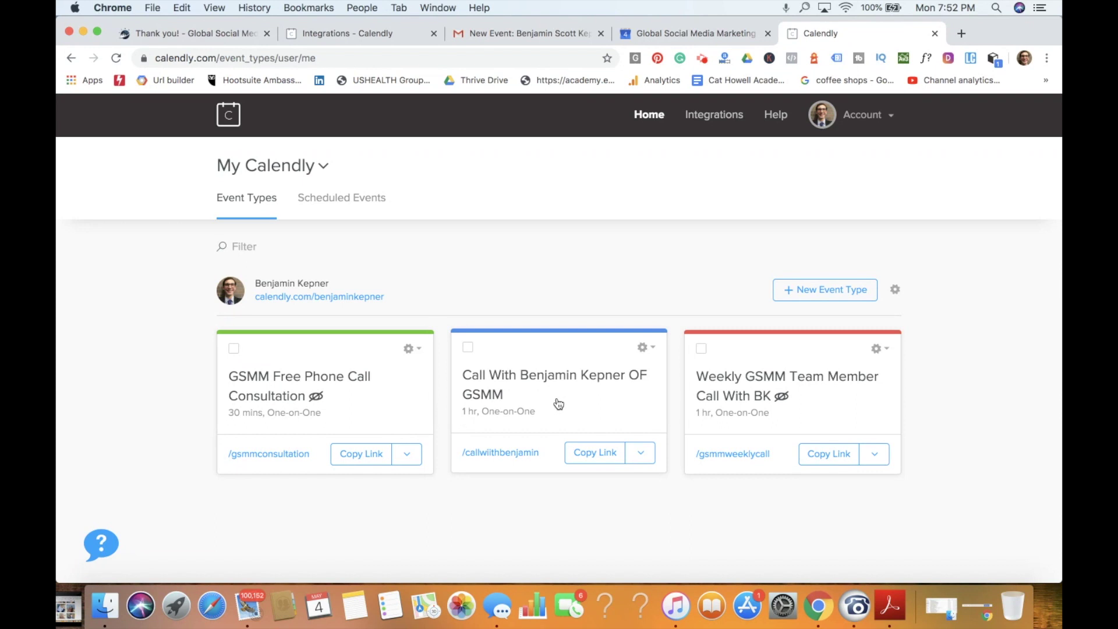
click(473, 454)
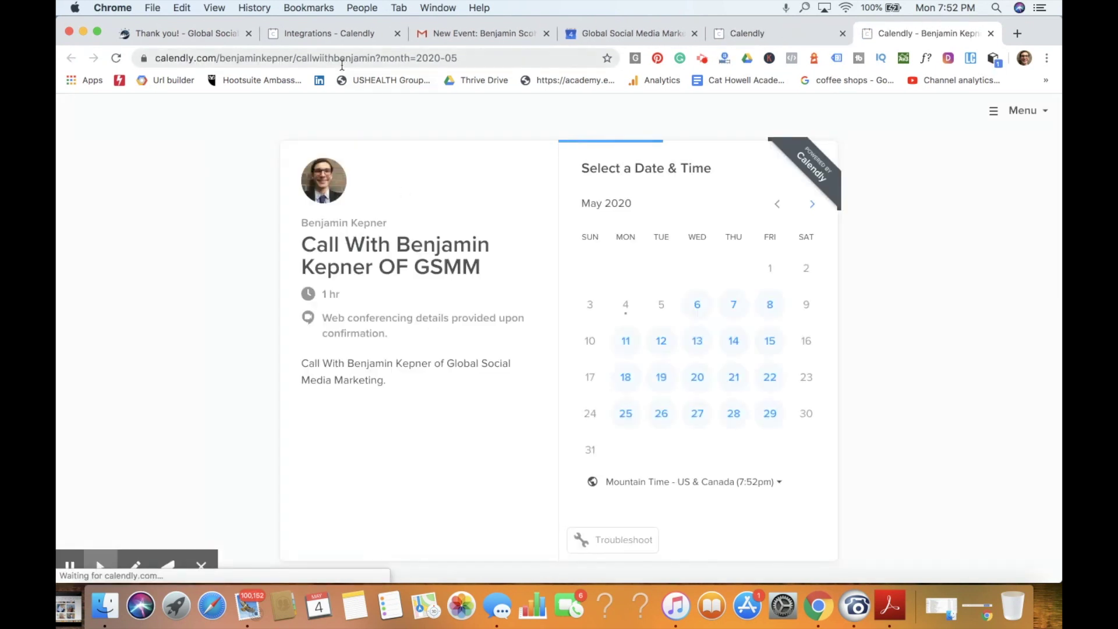
Step: Copy the base Calendly scheduling link from the booking page's address bar
click(314, 59)
click(307, 59)
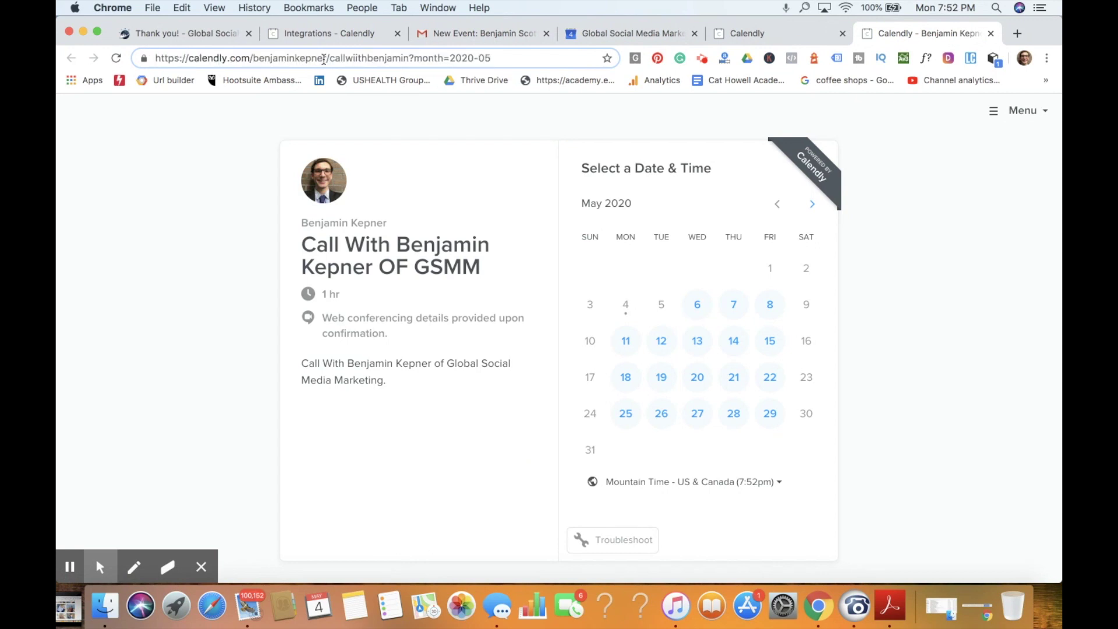
drag(325, 58, 129, 63)
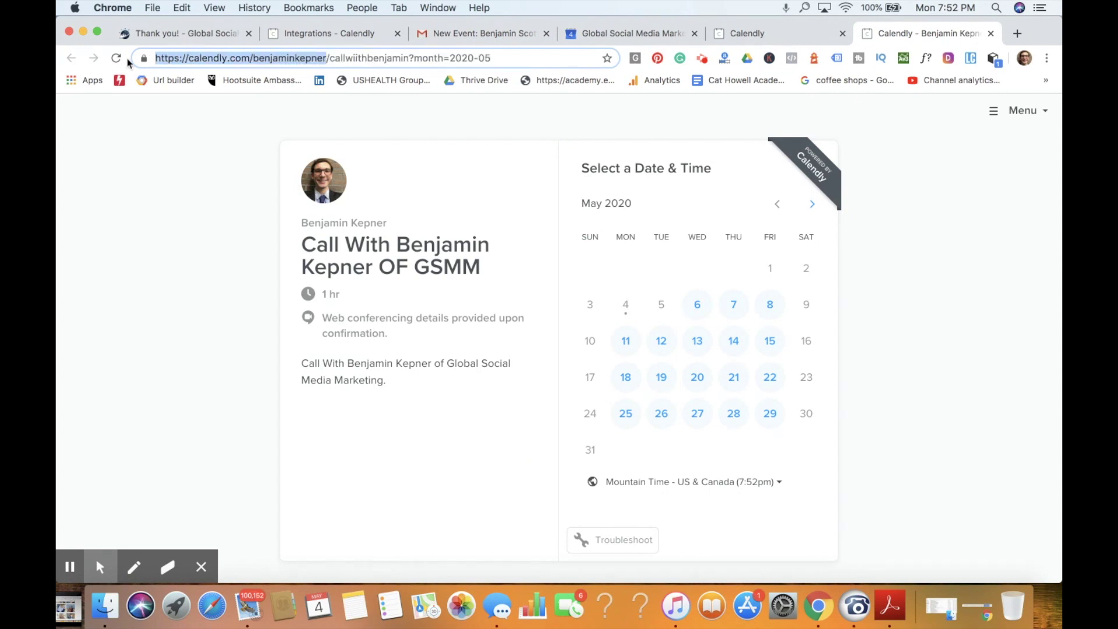
key(BackSpace)
click(466, 34)
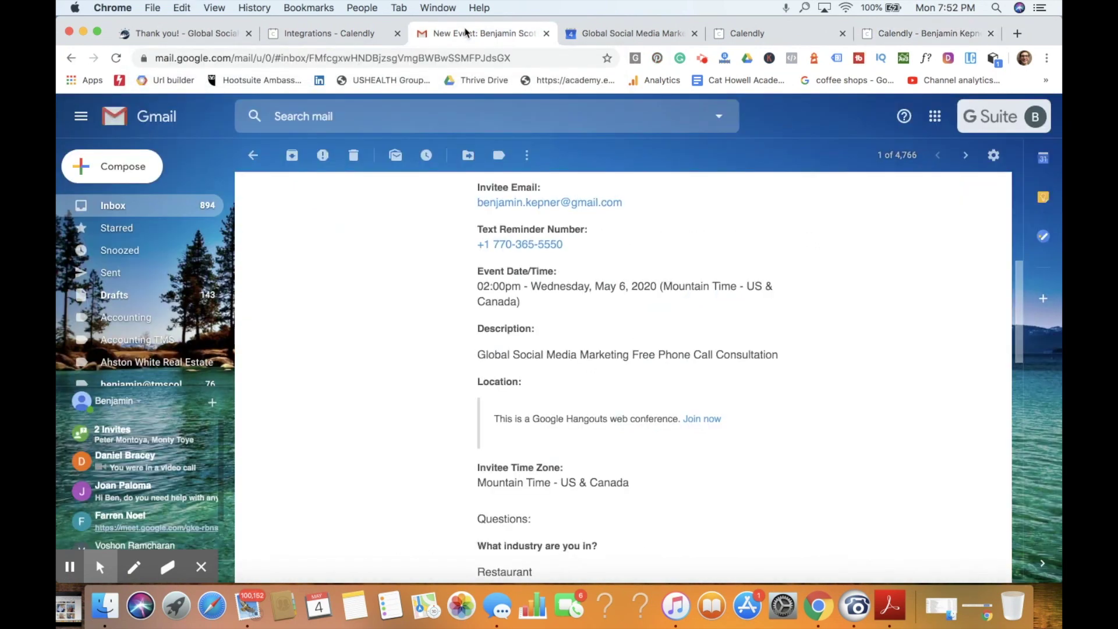
Step: Reply to the booking email with a greeting and 'Here is my calendar via calendly for you to schedule a call with me.'
scroll(420, 279, up, 10)
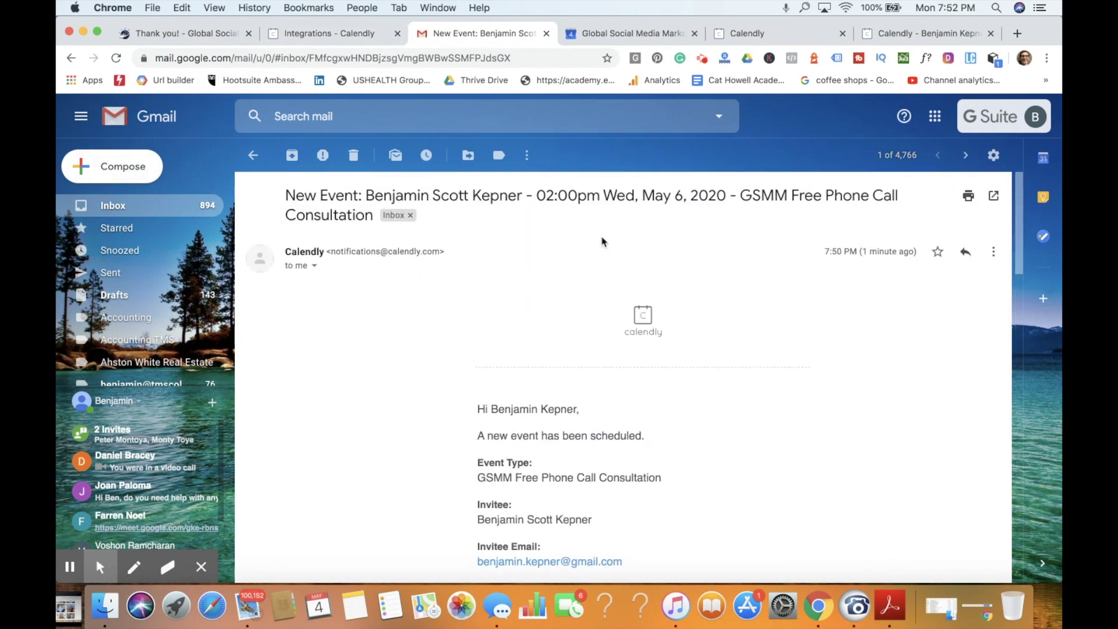
click(992, 252)
click(886, 272)
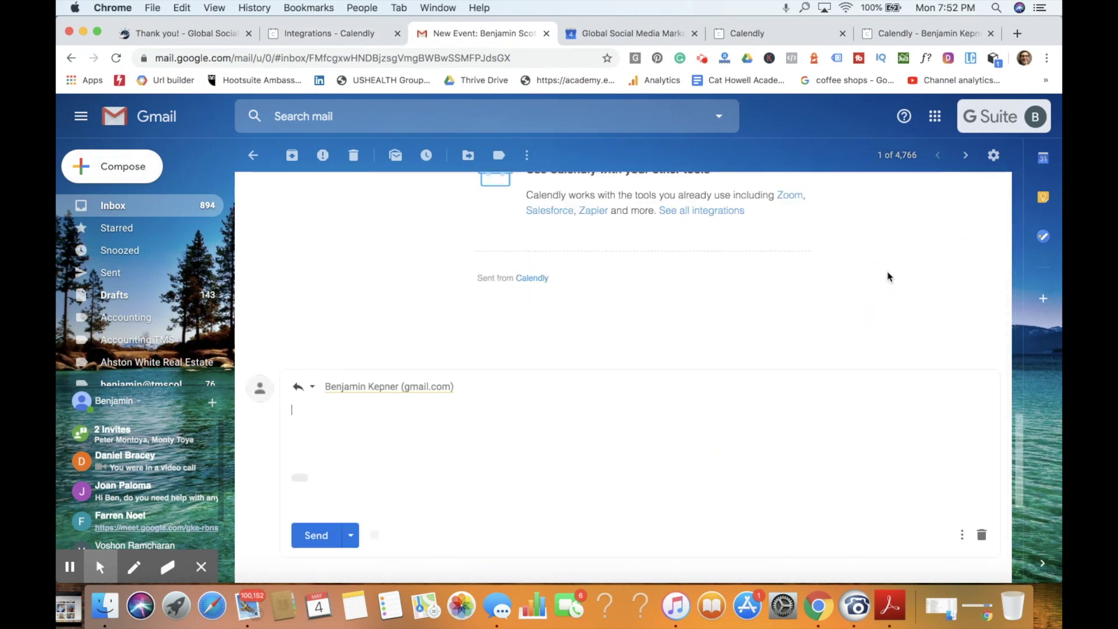
text(H)
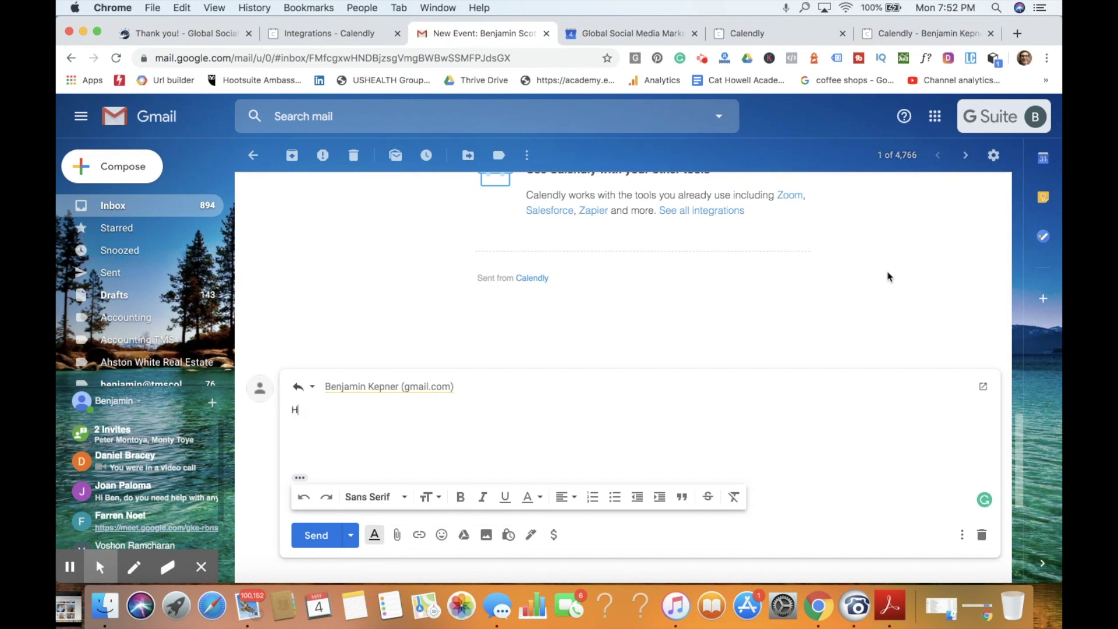
text(ey Benjamin,)
key(Return)
key(Return)
text(Here is m y ca)
key(BackSpace)
key(BackSpace)
key(BackSpace)
key(BackSpace)
text(y)
key(BackSpace)
key(BackSpace)
key(BackSpace)
text(y calem)
key(BackSpace)
text(ndar via s)
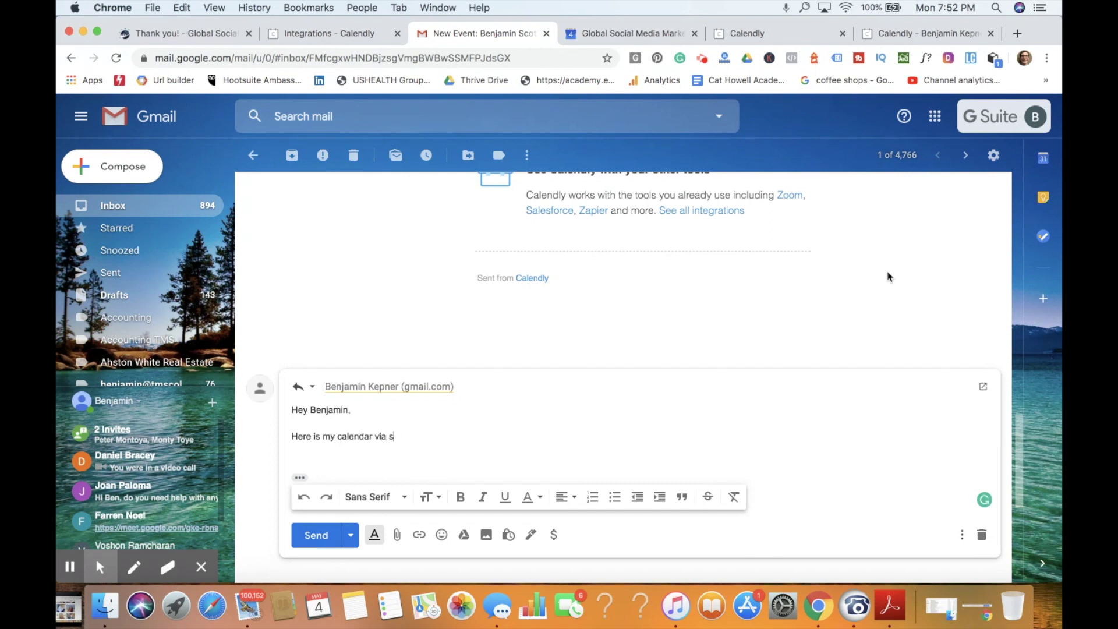
key(BackSpace)
text(calendy f)
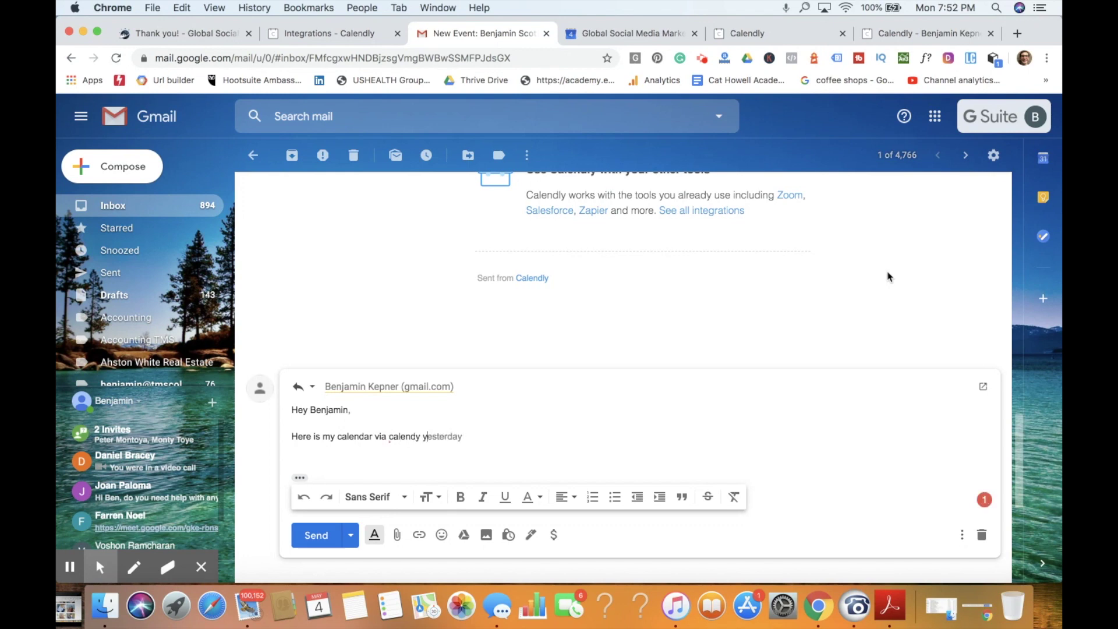
text(or you to sce)
key(BackSpace)
text(he)
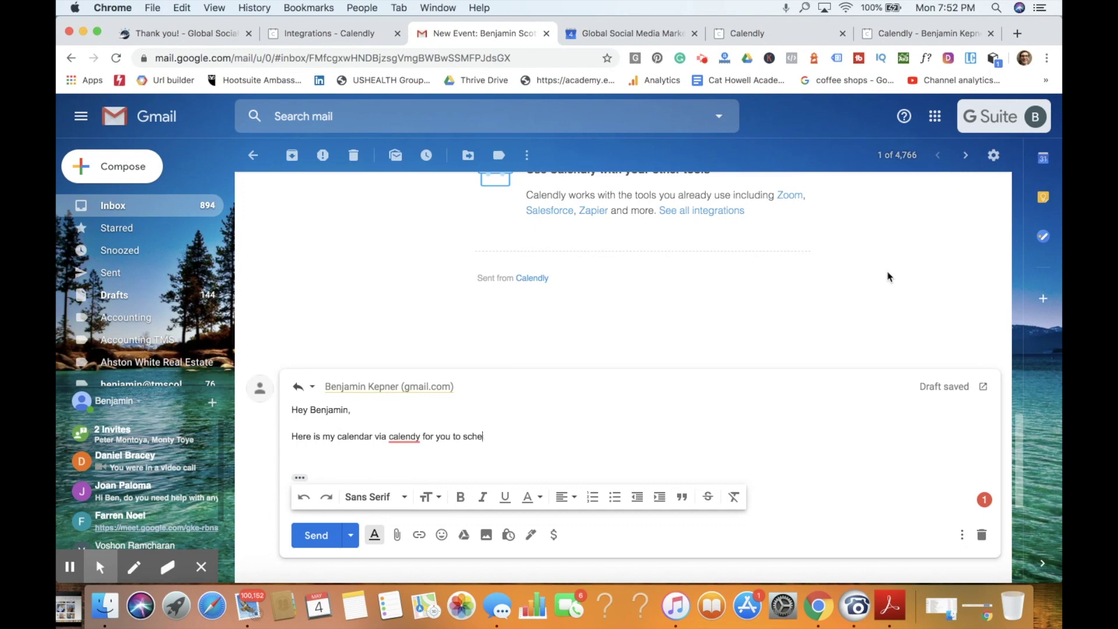
text(ule a call with me.)
Step: Paste the scheduling link, sign off with 'Best,' and the sender's name, and send the reply
key(Return)
key(Return)
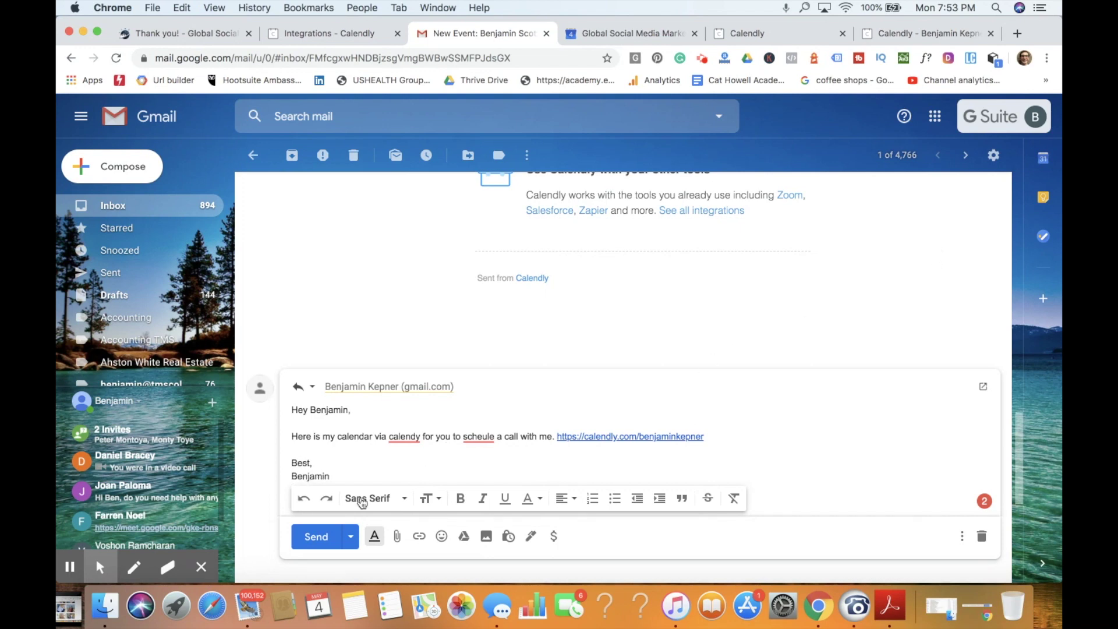
click(316, 536)
click(192, 205)
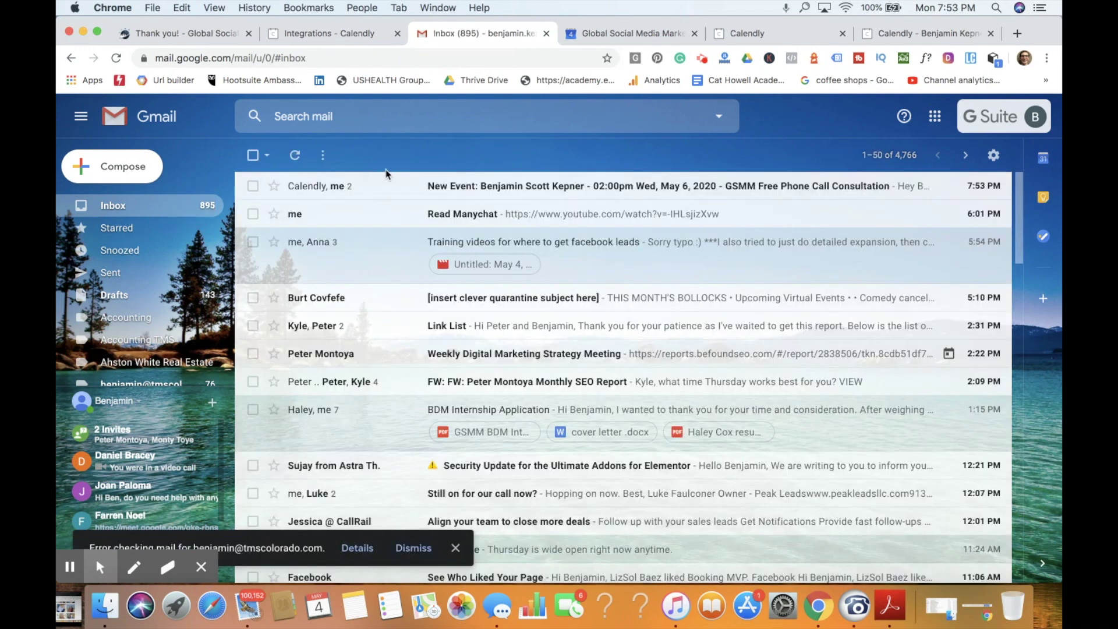
Step: Follow the emailed calendly.com link to the one-hour GSMM call and view May 7 time slots
click(395, 184)
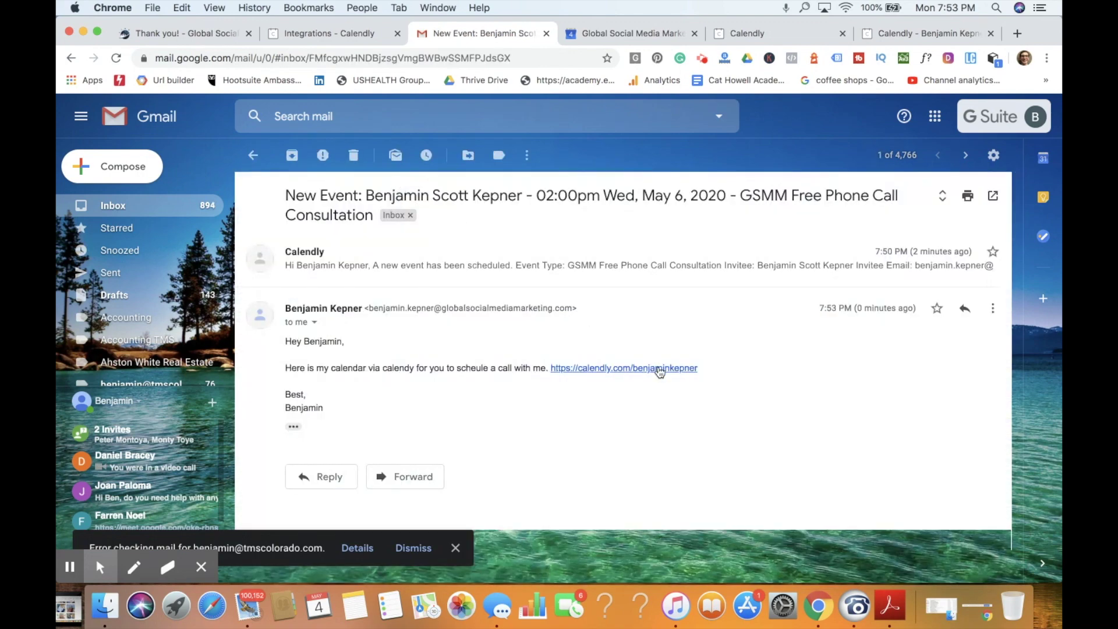
click(660, 368)
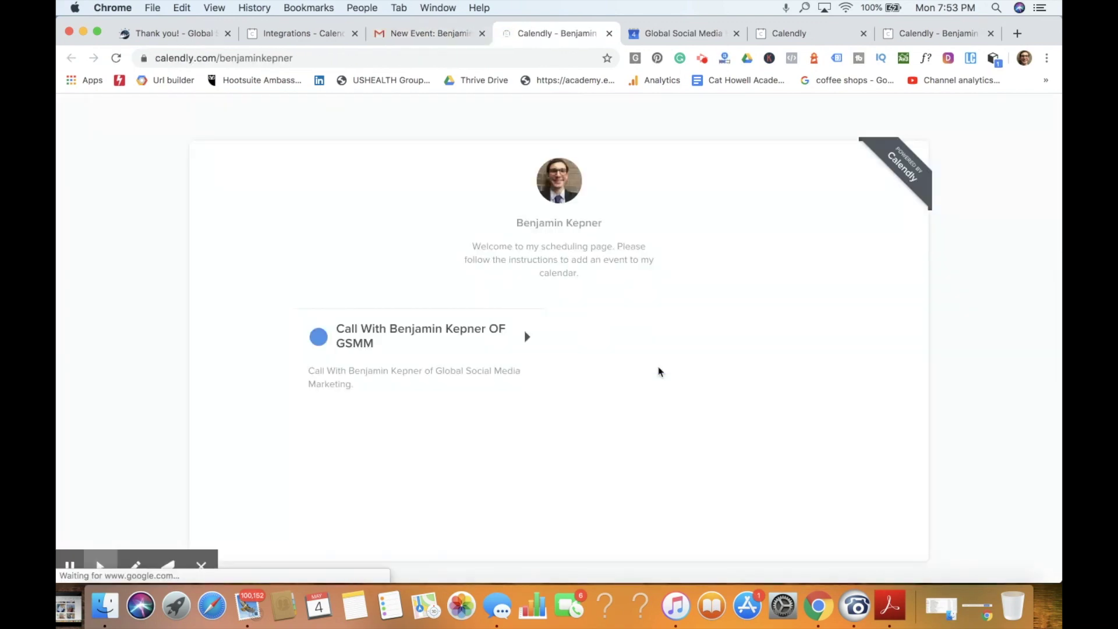
click(417, 355)
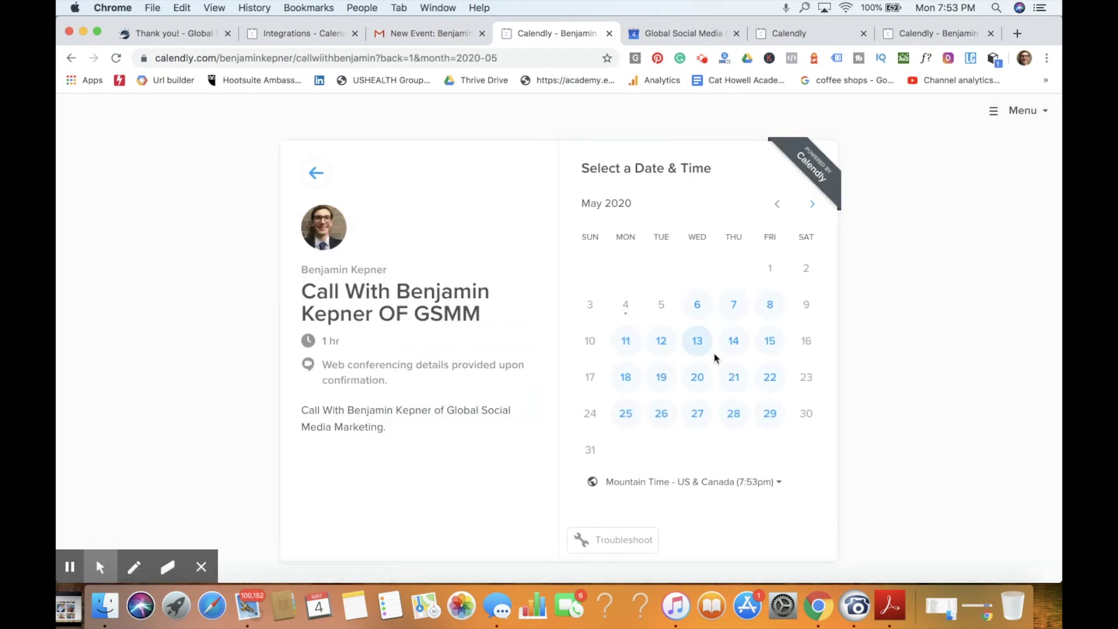
click(722, 308)
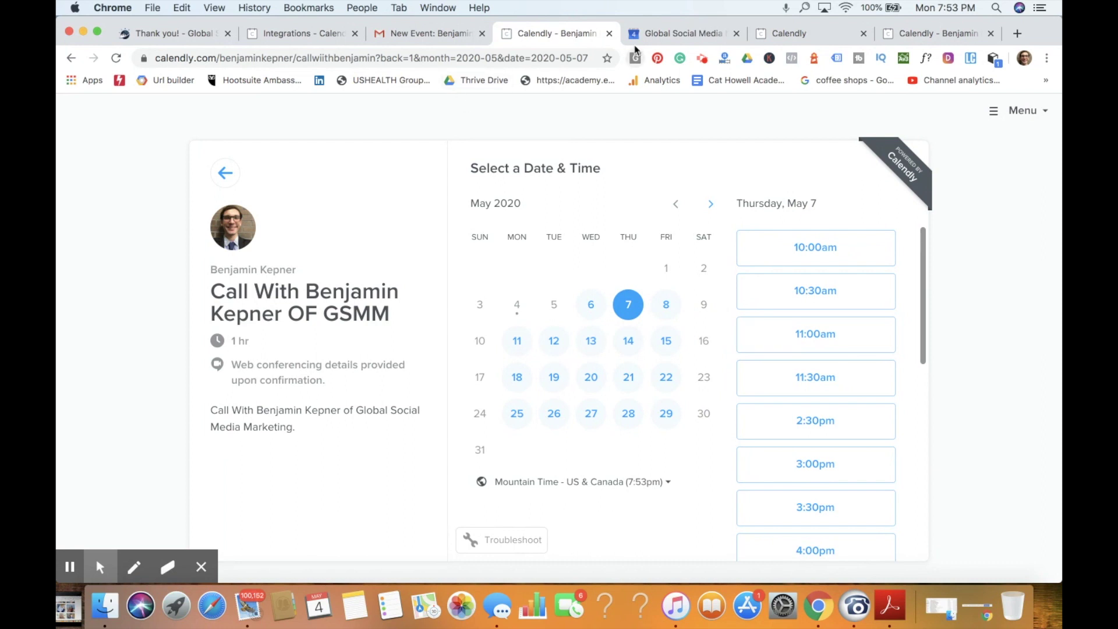
click(786, 35)
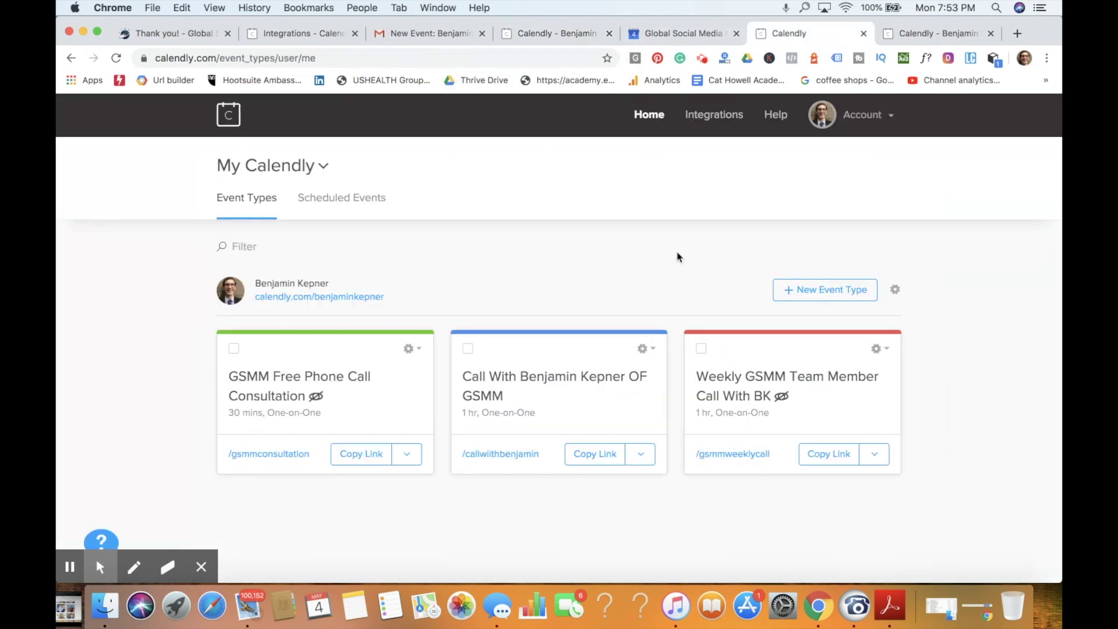
Step: Return to the website's thank-you page showing the May 6 2:00–2:30pm consultation confirmation
click(199, 566)
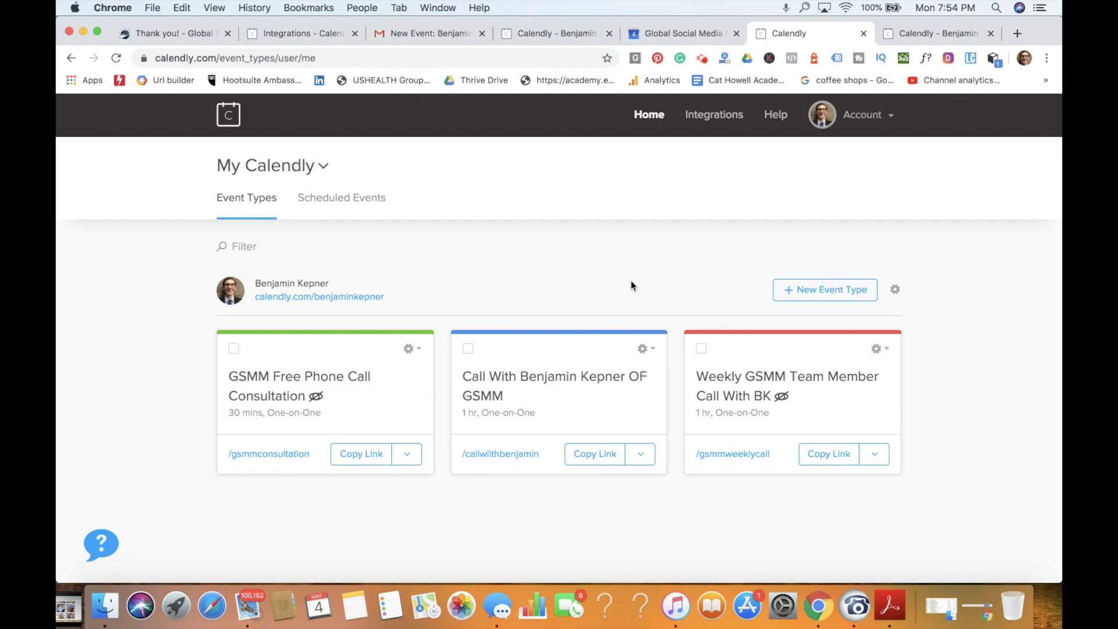
click(559, 35)
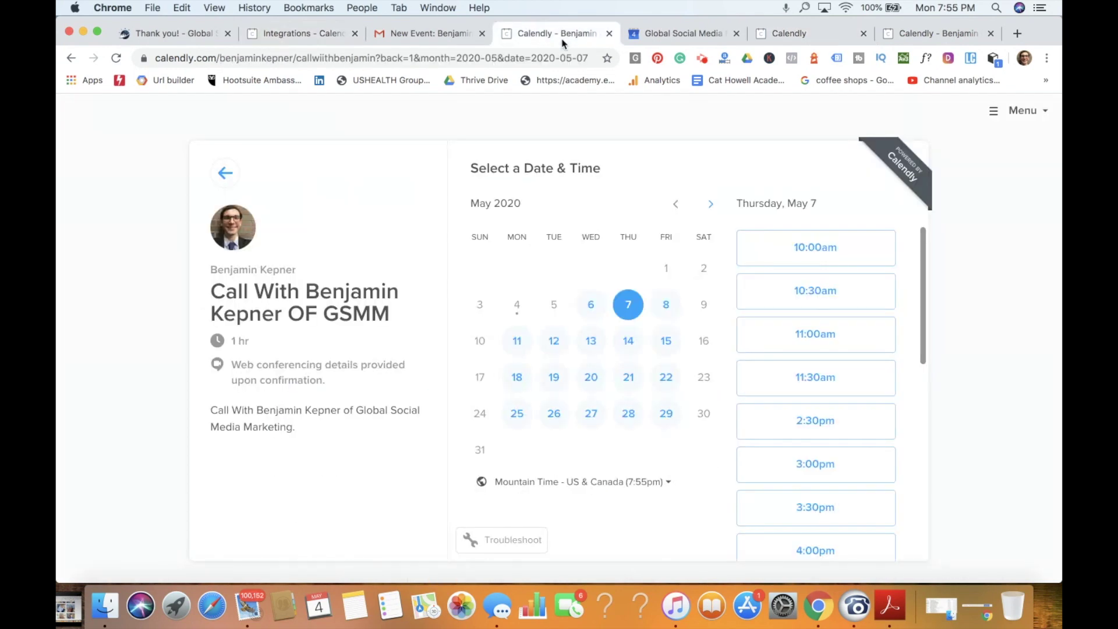
click(195, 35)
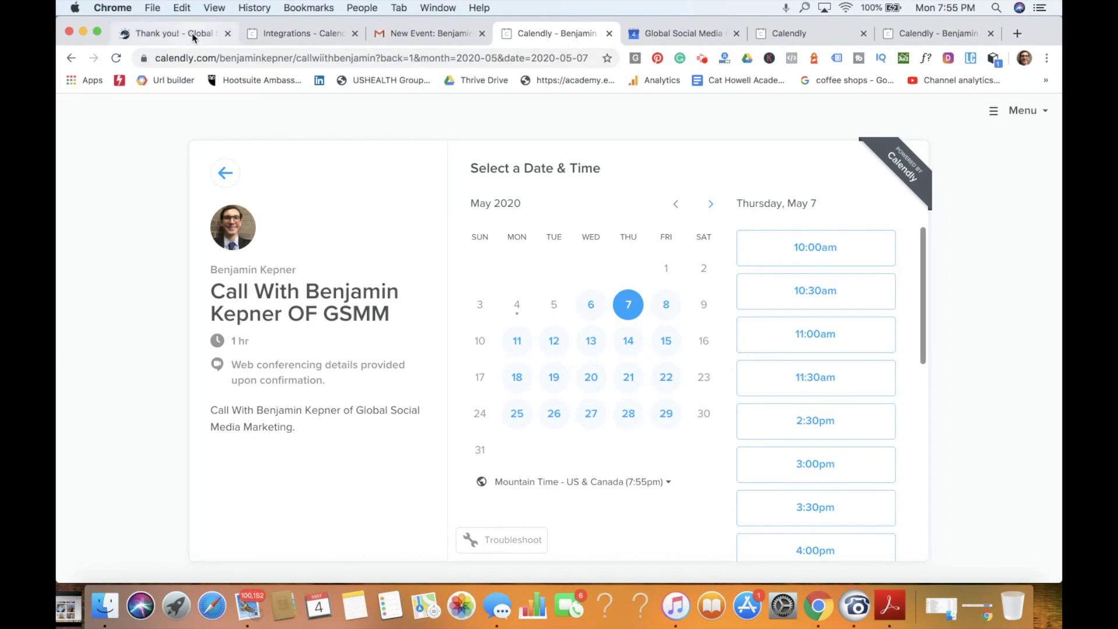
scroll(610, 345, down, 3)
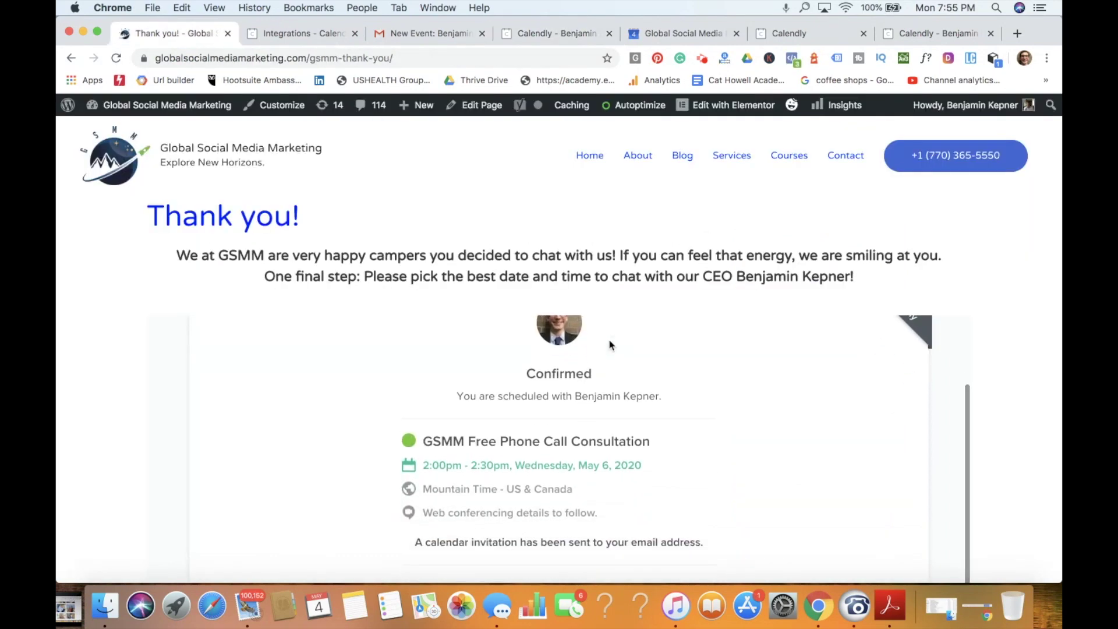
scroll(610, 346, up, 3)
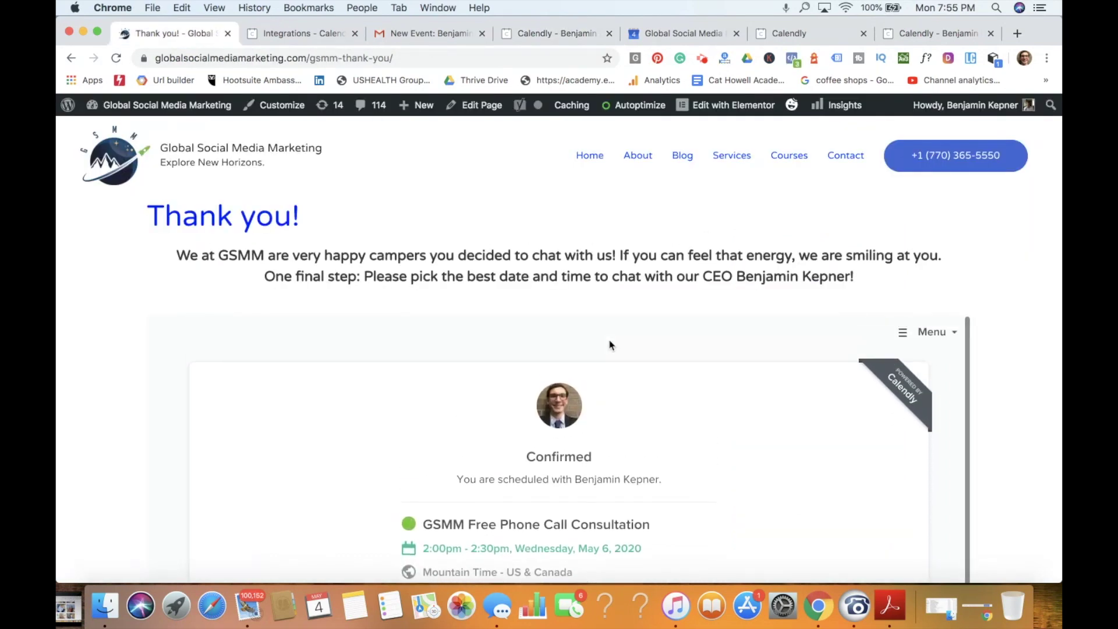